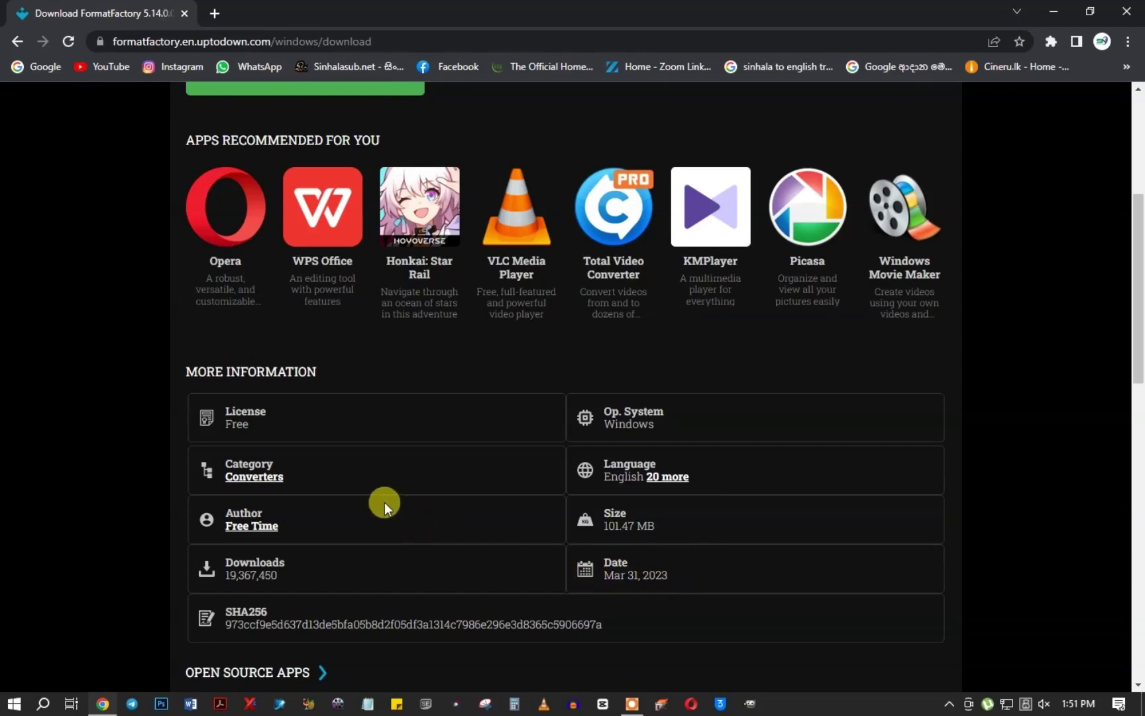
Step: Download the FormatFactory 5.14.0.0 installer from its Uptodown page
{"action": "scroll", "coordinate": [385, 502], "scroll_direction": "down", "scroll_amount": 2}
{"action": "scroll", "coordinate": [381, 506], "scroll_direction": "up", "scroll_amount": 5}
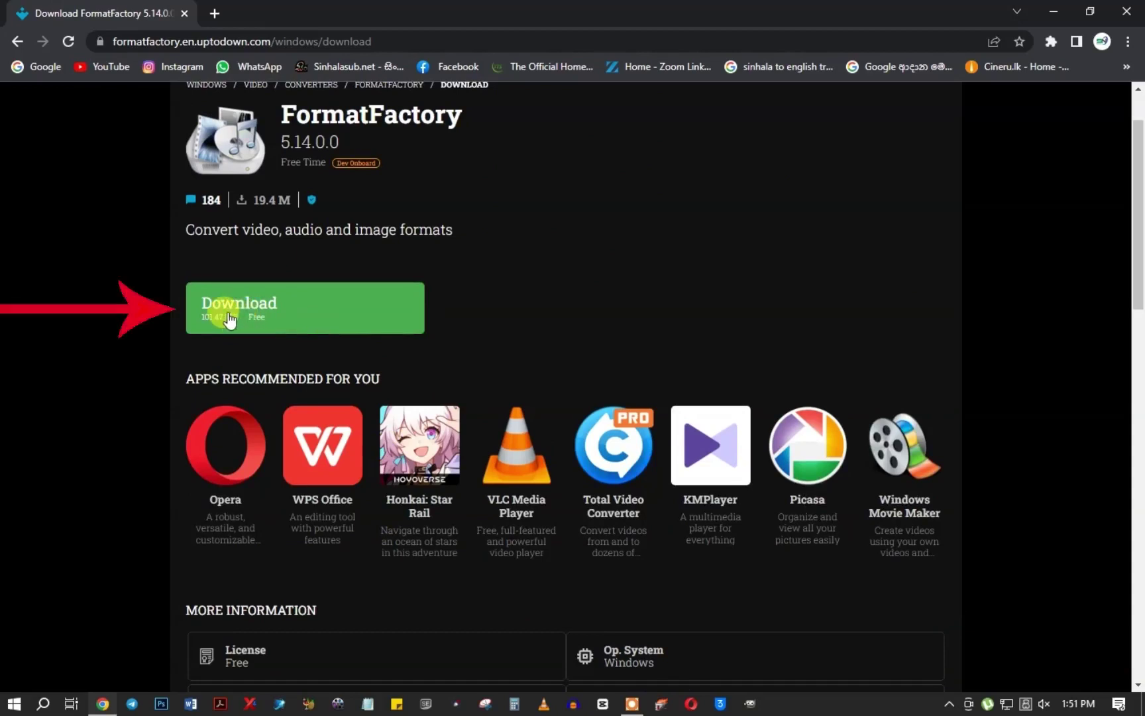
{"action": "left_click", "coordinate": [259, 308]}
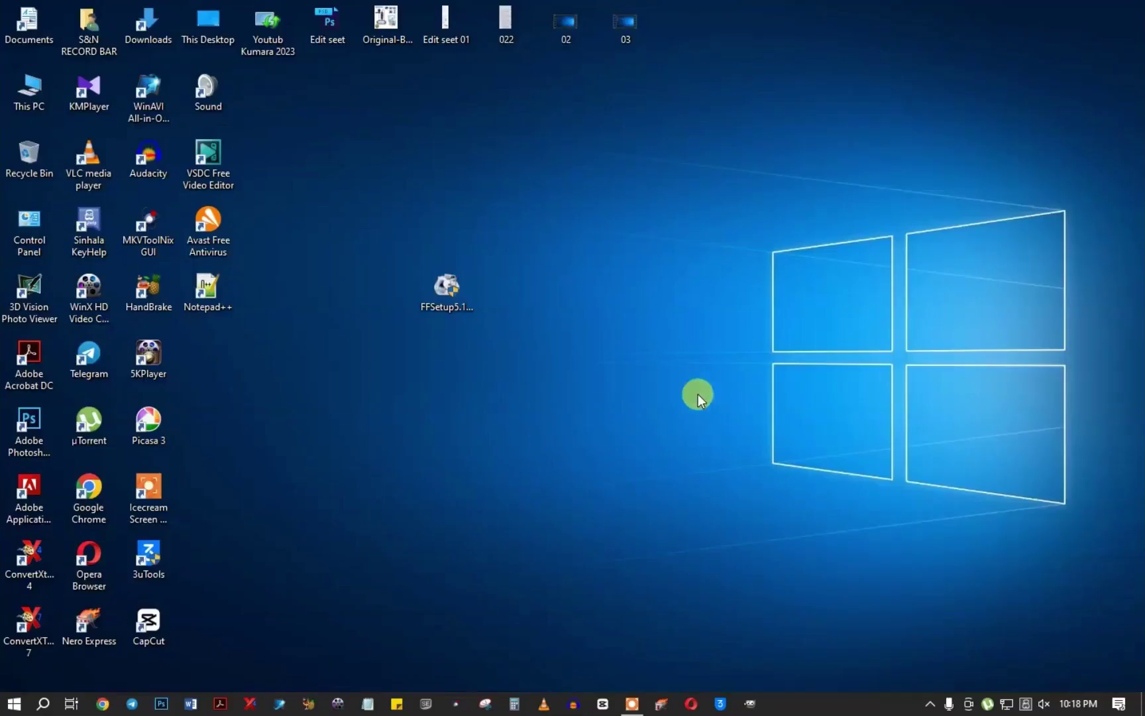
Step: Refresh the desktop and run the FFSetup5.14.0.1 installer as administrator
{"action": "right_click", "coordinate": [665, 364]}
{"action": "left_click", "coordinate": [706, 412]}
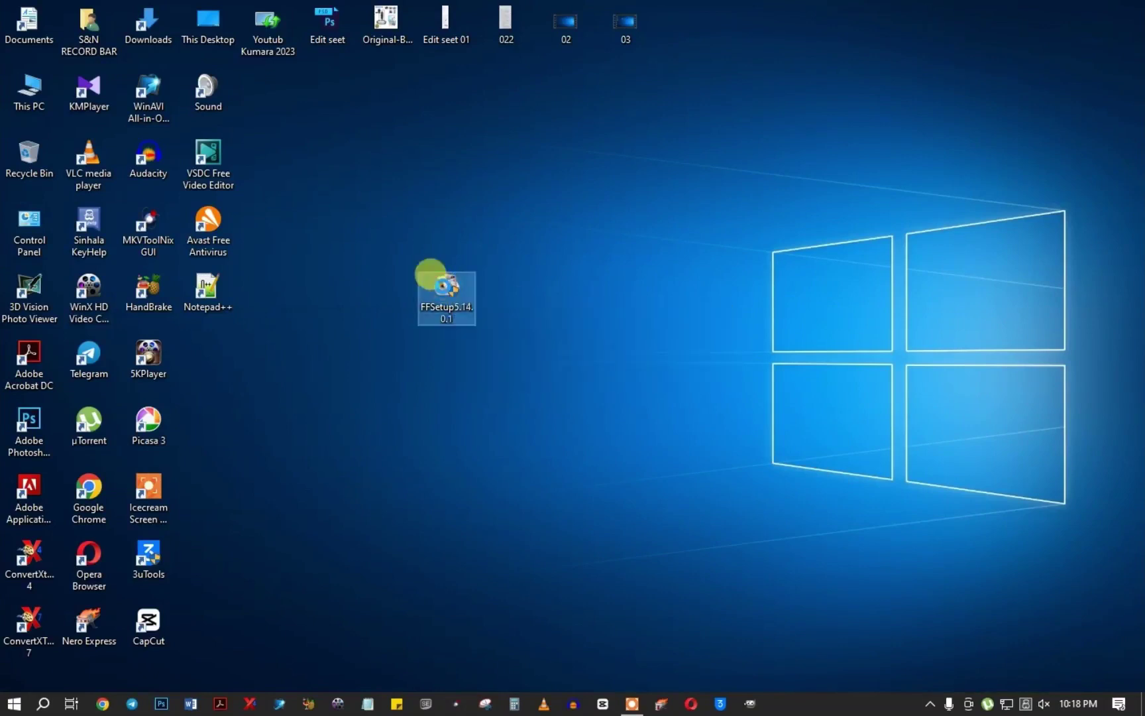
{"action": "right_click", "coordinate": [441, 283]}
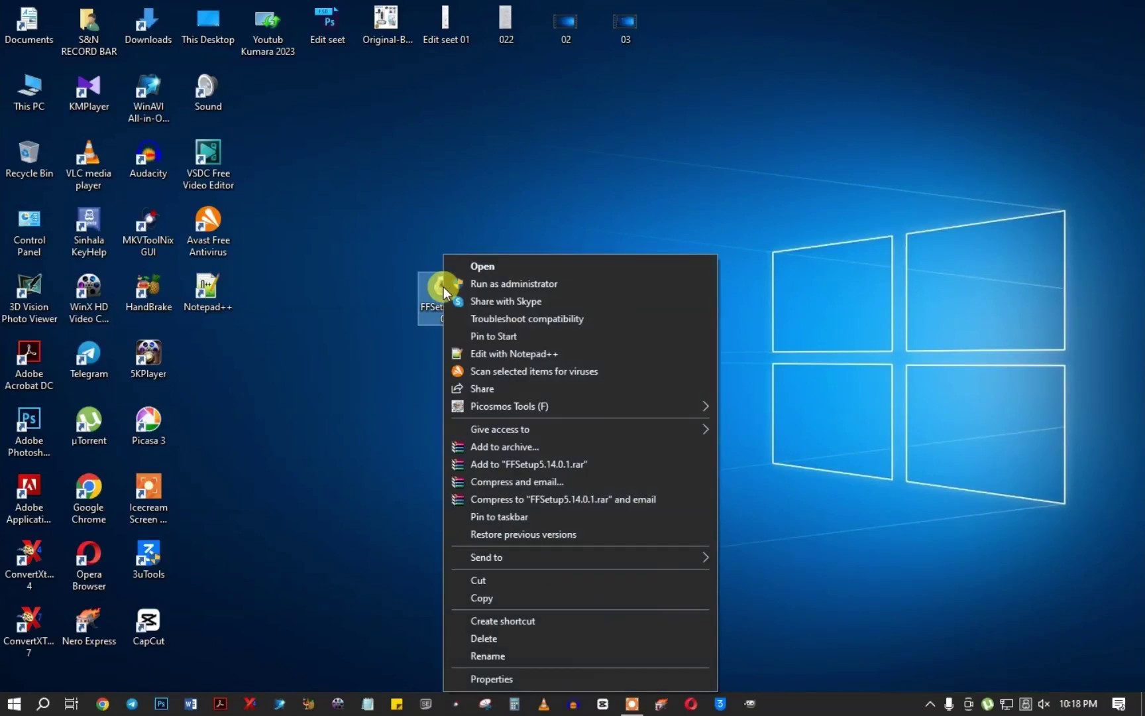
{"action": "left_click", "coordinate": [523, 284]}
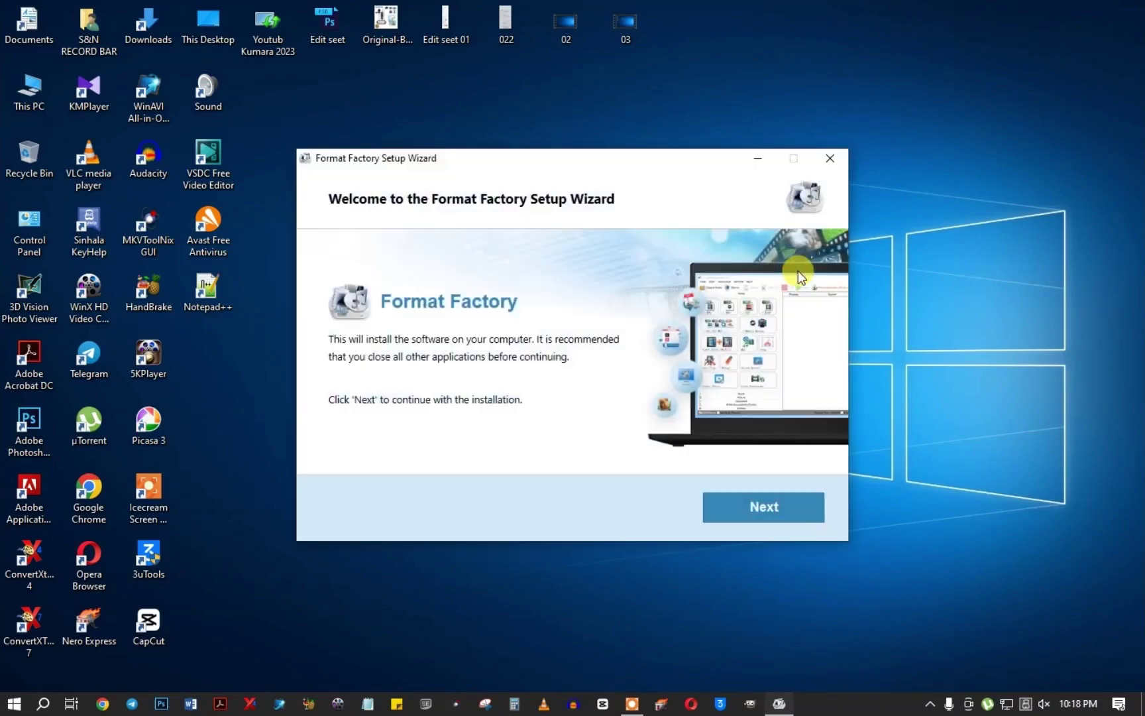
Step: Accept the Format Factory license agreement and keep C:\Program Files (x86)\FormatFactory as the destination folder
{"action": "left_click", "coordinate": [759, 507]}
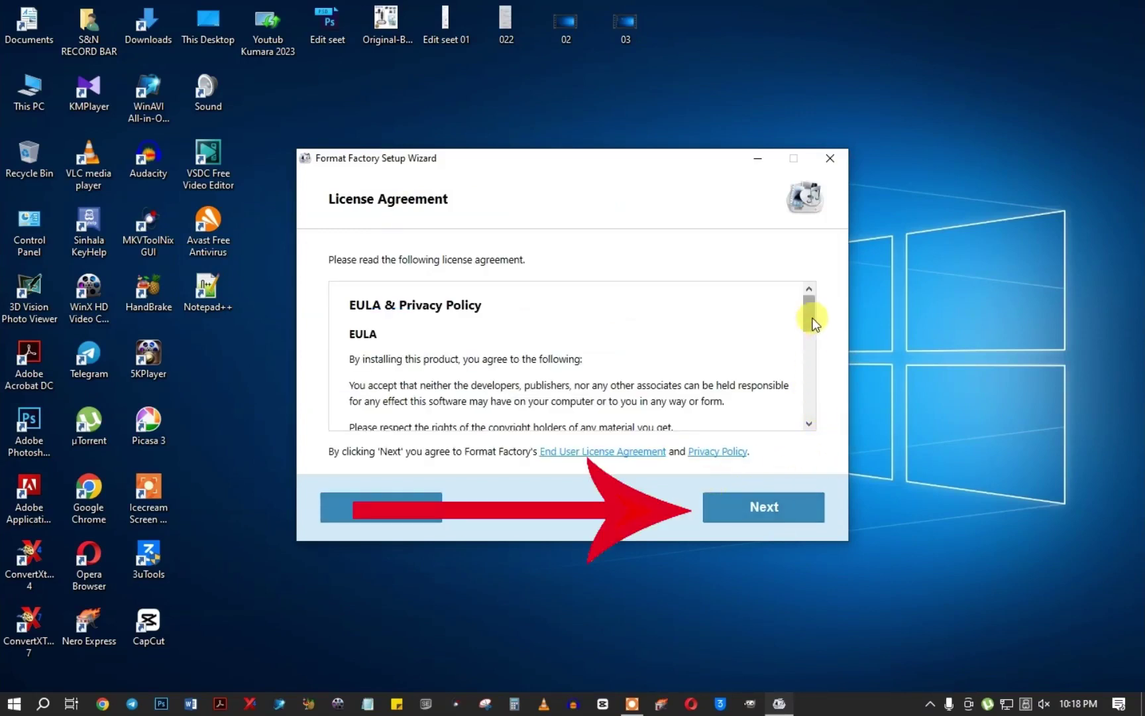
{"action": "left_click_drag", "start_coordinate": [814, 320], "coordinate": [809, 397]}
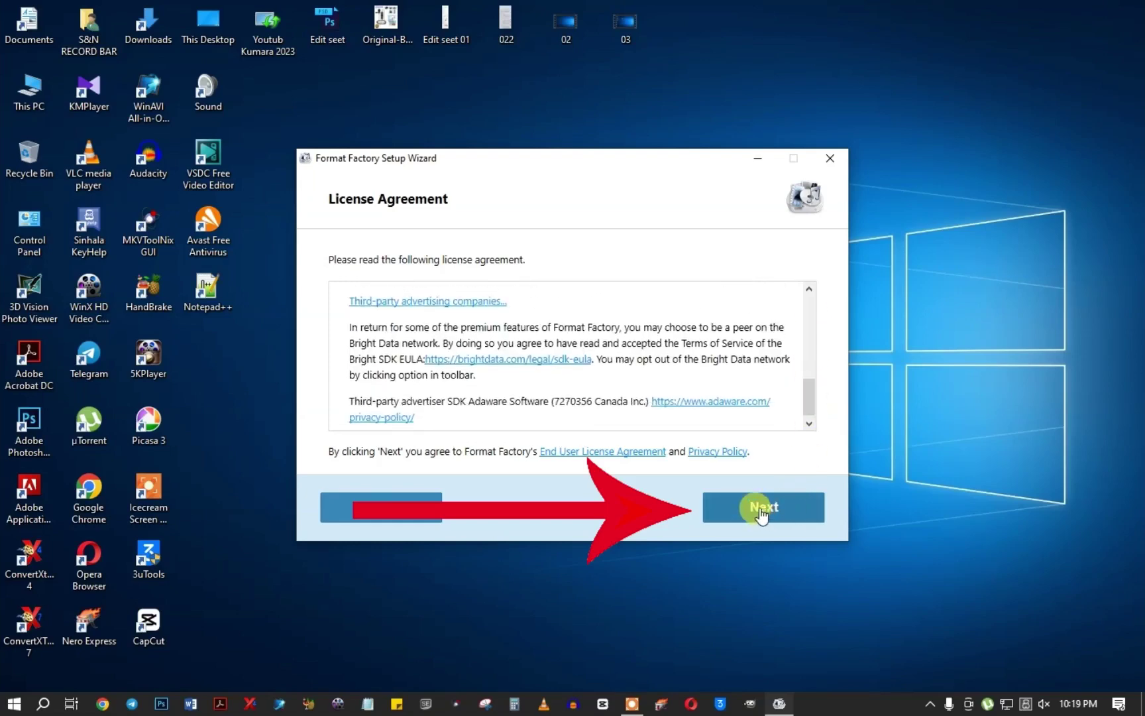
{"action": "left_click", "coordinate": [763, 510]}
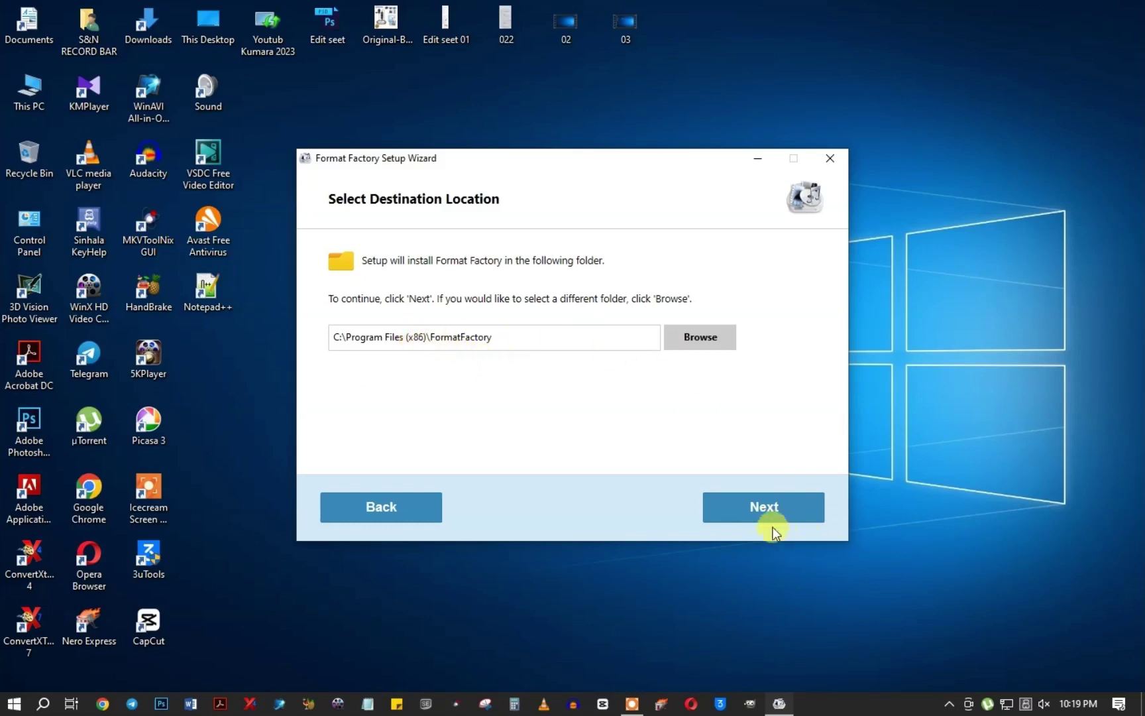
{"action": "left_click", "coordinate": [745, 507]}
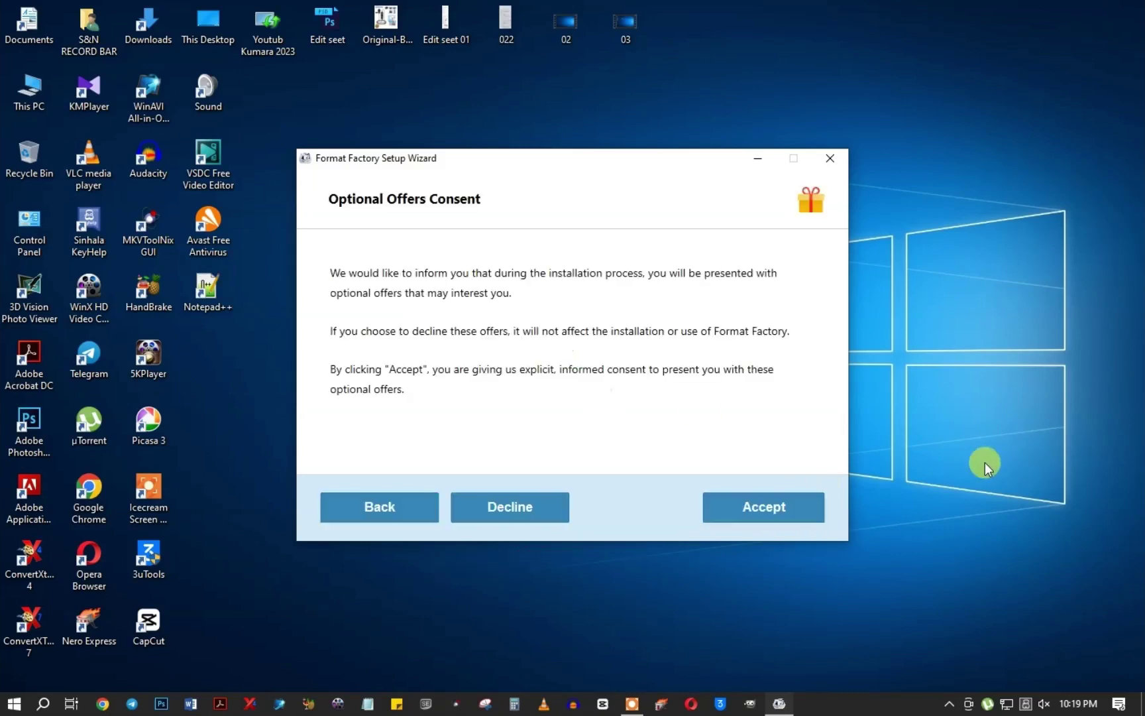
Step: Decline the optional offers and agree to let BrightData use the device's free resources
{"action": "left_click", "coordinate": [515, 511]}
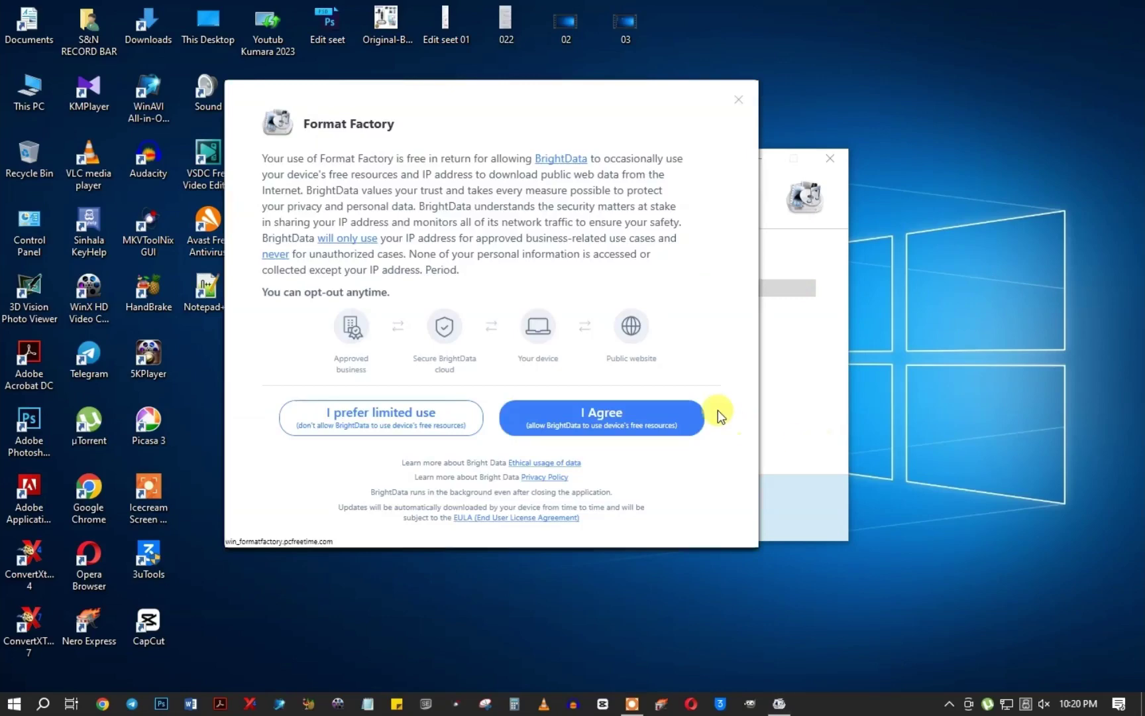
{"action": "left_click_drag", "start_coordinate": [552, 110], "coordinate": [568, 149]}
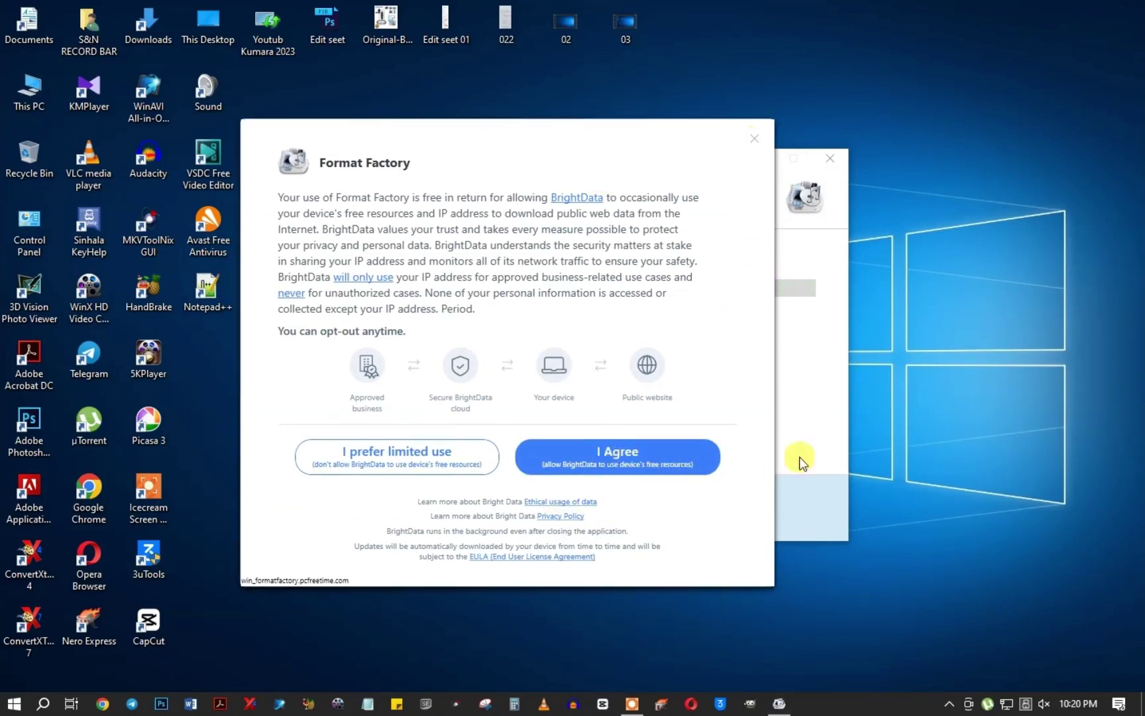
{"action": "left_click", "coordinate": [613, 457]}
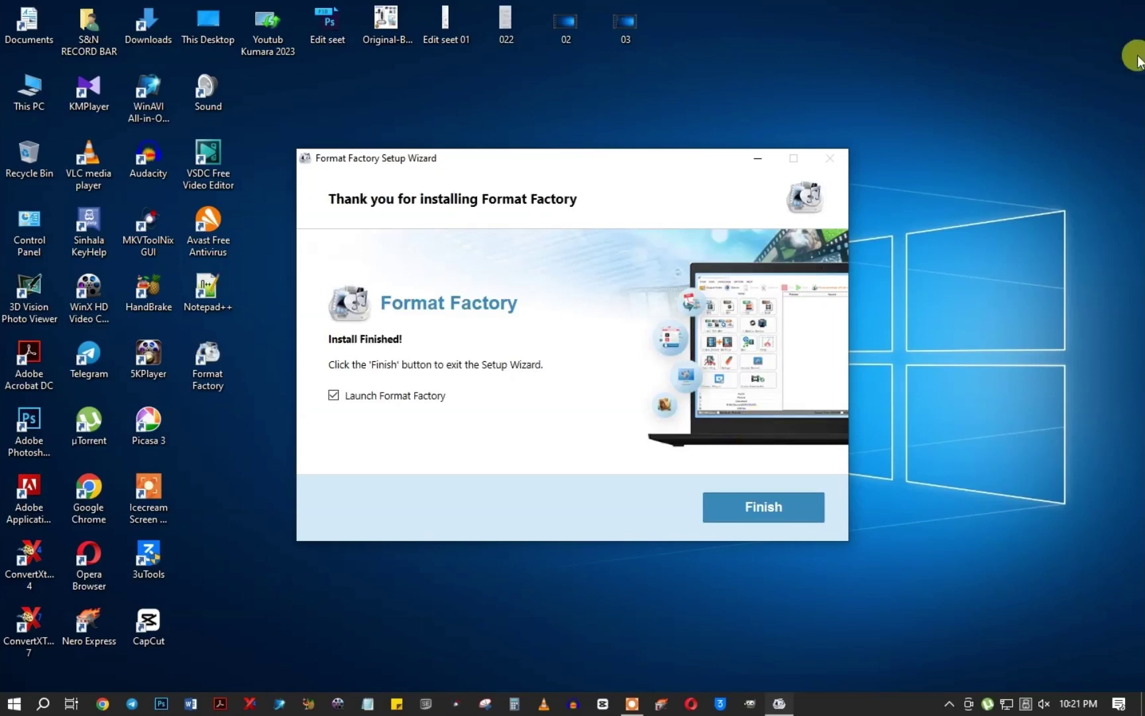
{"action": "left_click", "coordinate": [972, 304]}
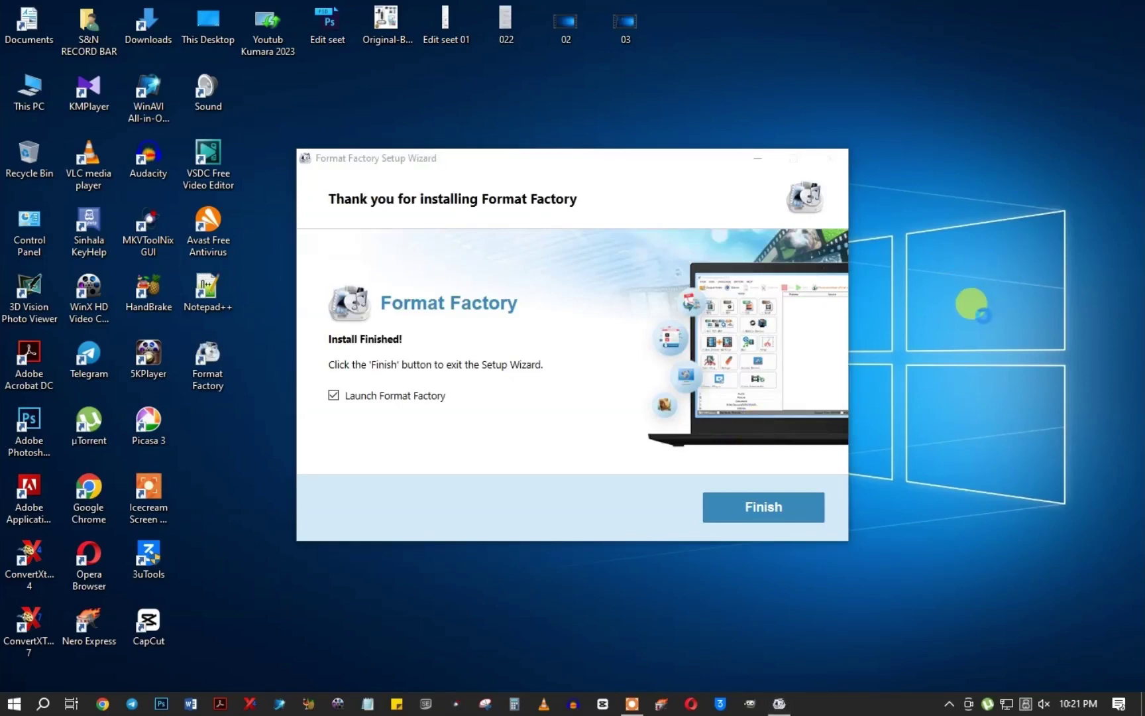
{"action": "right_click", "coordinate": [971, 304]}
{"action": "left_click", "coordinate": [983, 312]}
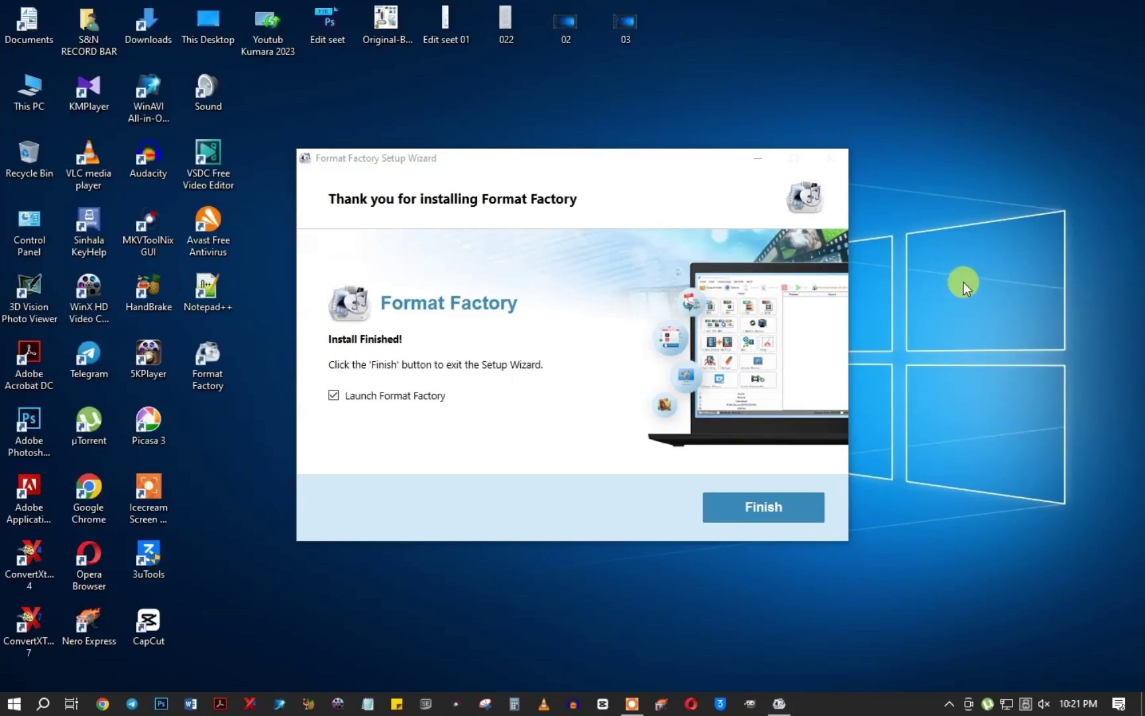
{"action": "left_click_drag", "start_coordinate": [636, 164], "coordinate": [658, 159]}
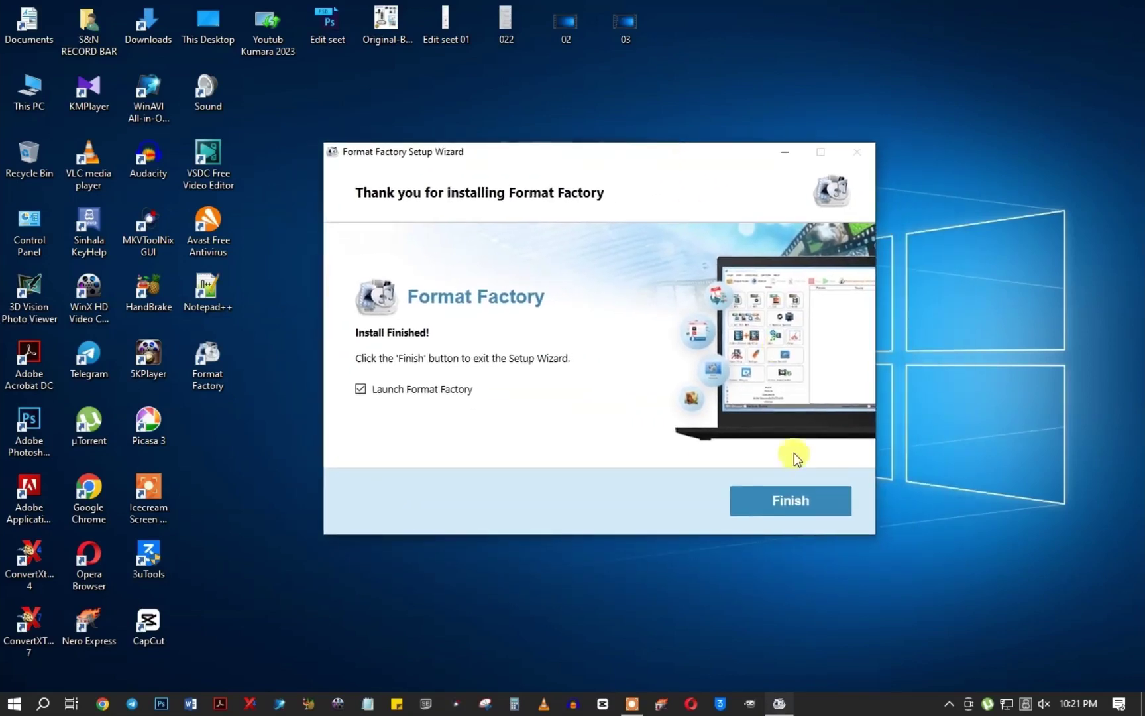
Step: Turn off Launch Format Factory and finish the setup wizard
{"action": "left_click", "coordinate": [785, 507]}
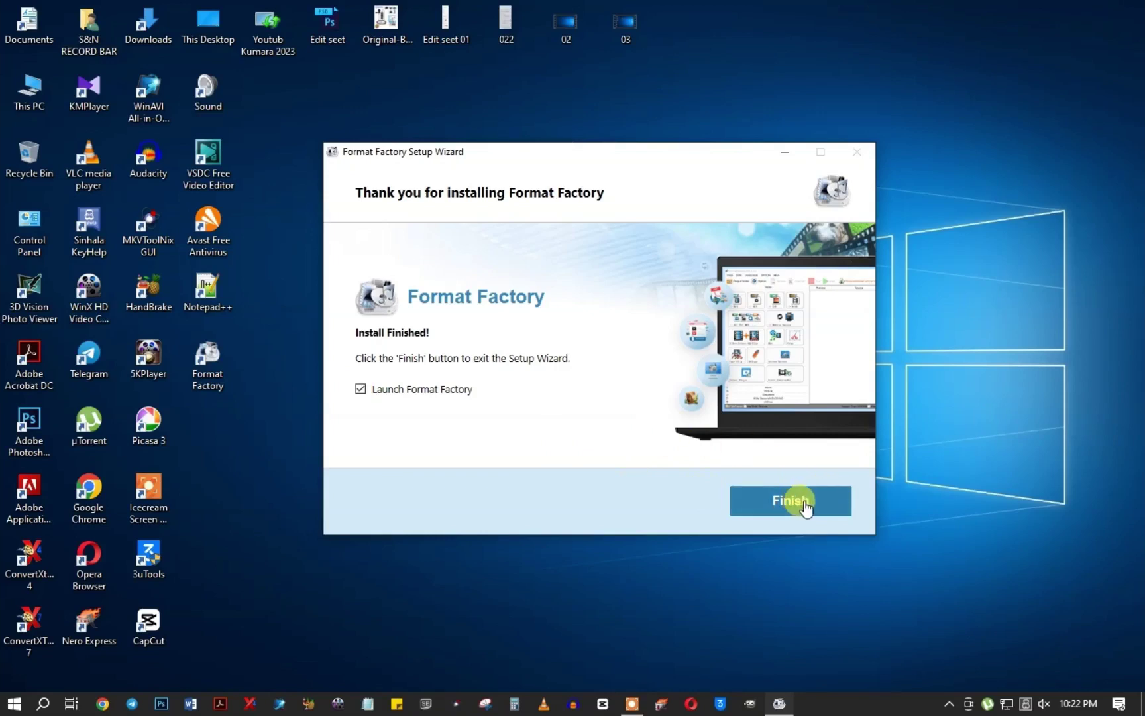
{"action": "left_click", "coordinate": [360, 390]}
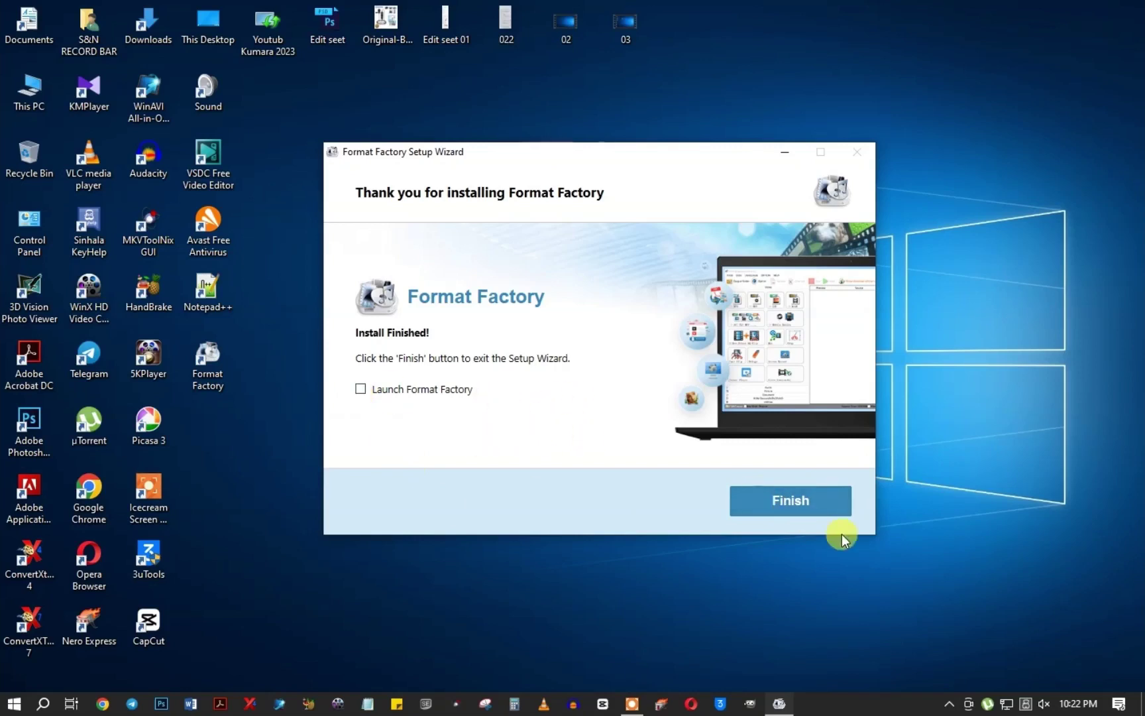
{"action": "left_click", "coordinate": [786, 502]}
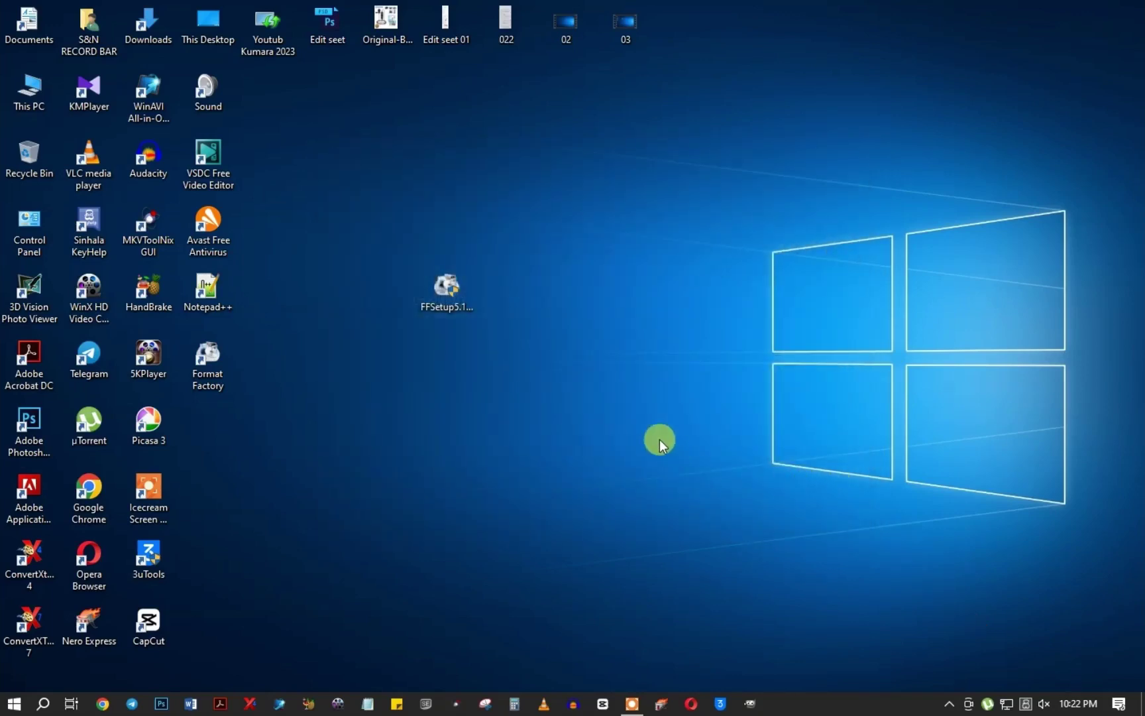
Step: Move the FFSetup5.14.0.1 installer beside the 03 file on the desktop and refresh the desktop
{"action": "right_click", "coordinate": [629, 395]}
{"action": "left_click", "coordinate": [682, 441]}
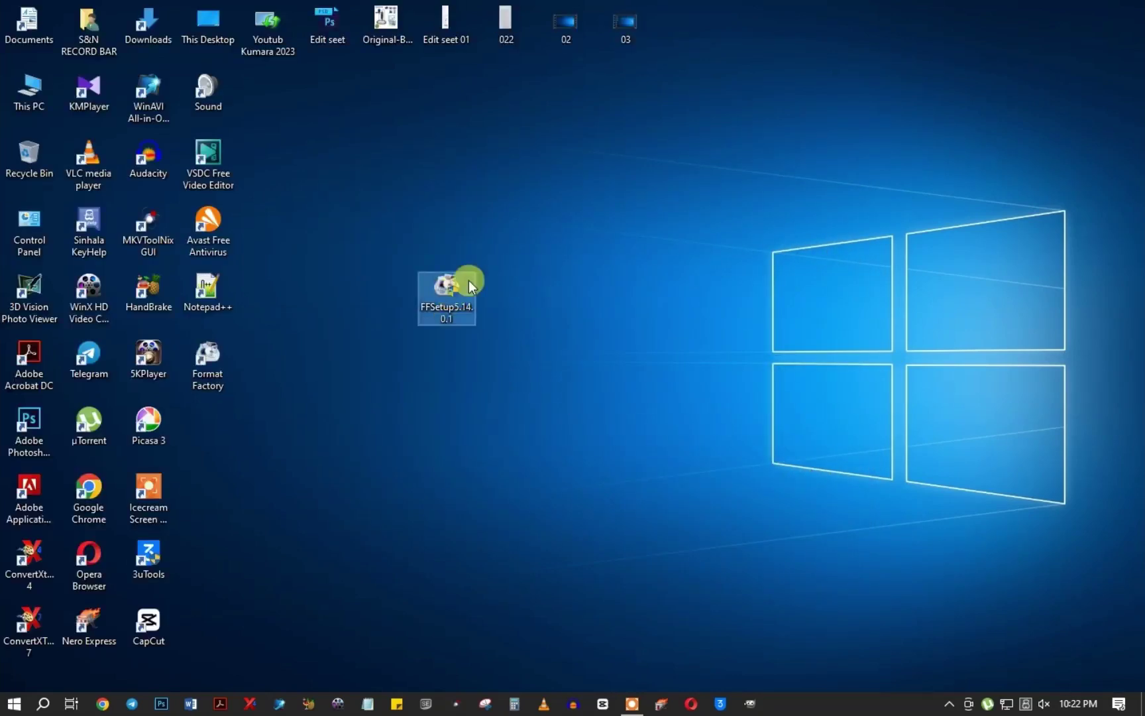
{"action": "left_click_drag", "start_coordinate": [469, 283], "coordinate": [683, 34]}
{"action": "right_click", "coordinate": [490, 308]}
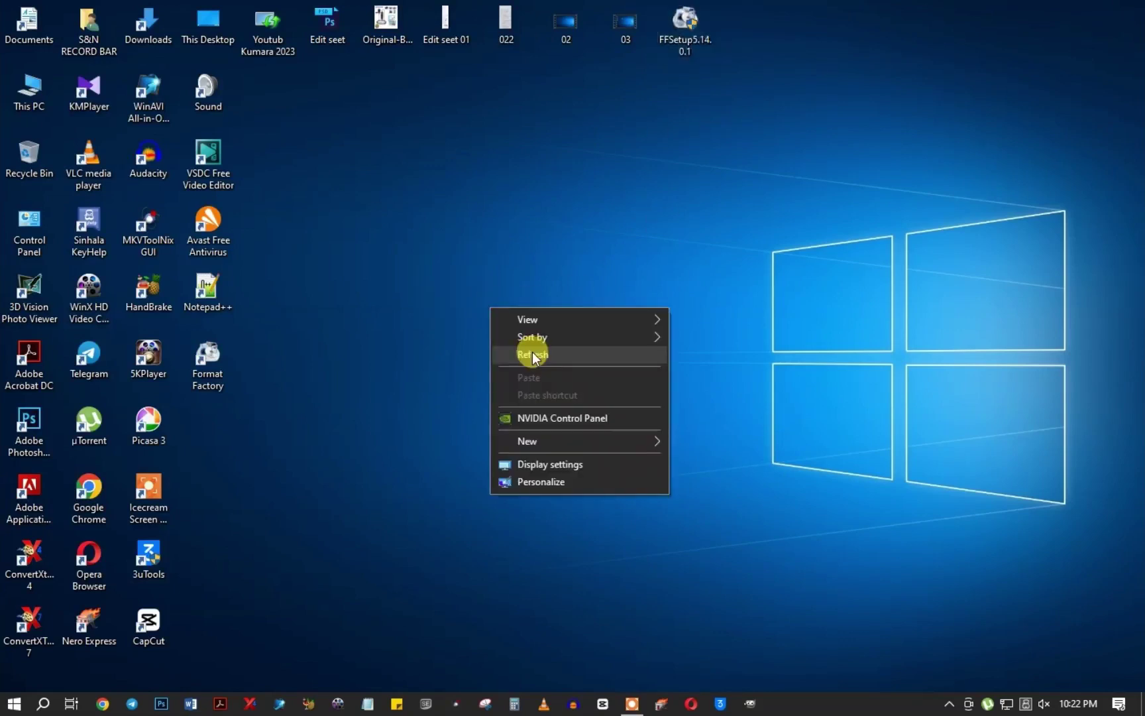
{"action": "left_click", "coordinate": [532, 355]}
Step: Move the Format Factory shortcut to an empty area of the desktop and refresh the desktop
{"action": "left_click_drag", "start_coordinate": [214, 366], "coordinate": [395, 331]}
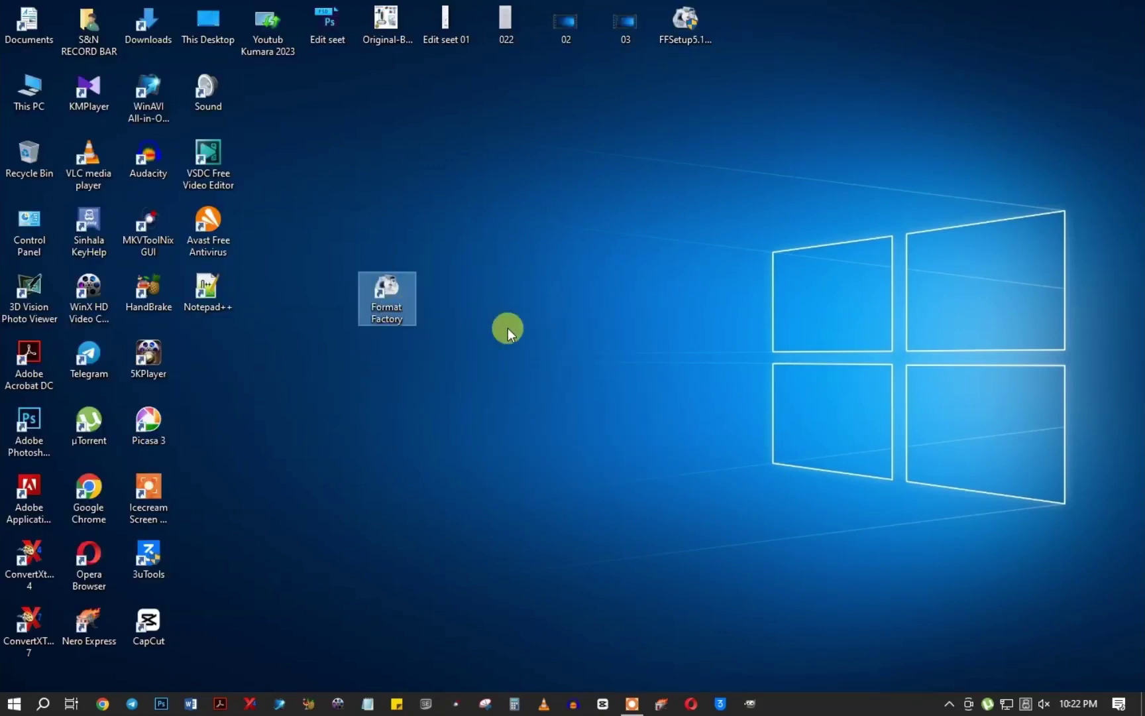
{"action": "right_click", "coordinate": [486, 299]}
{"action": "left_click", "coordinate": [534, 351]}
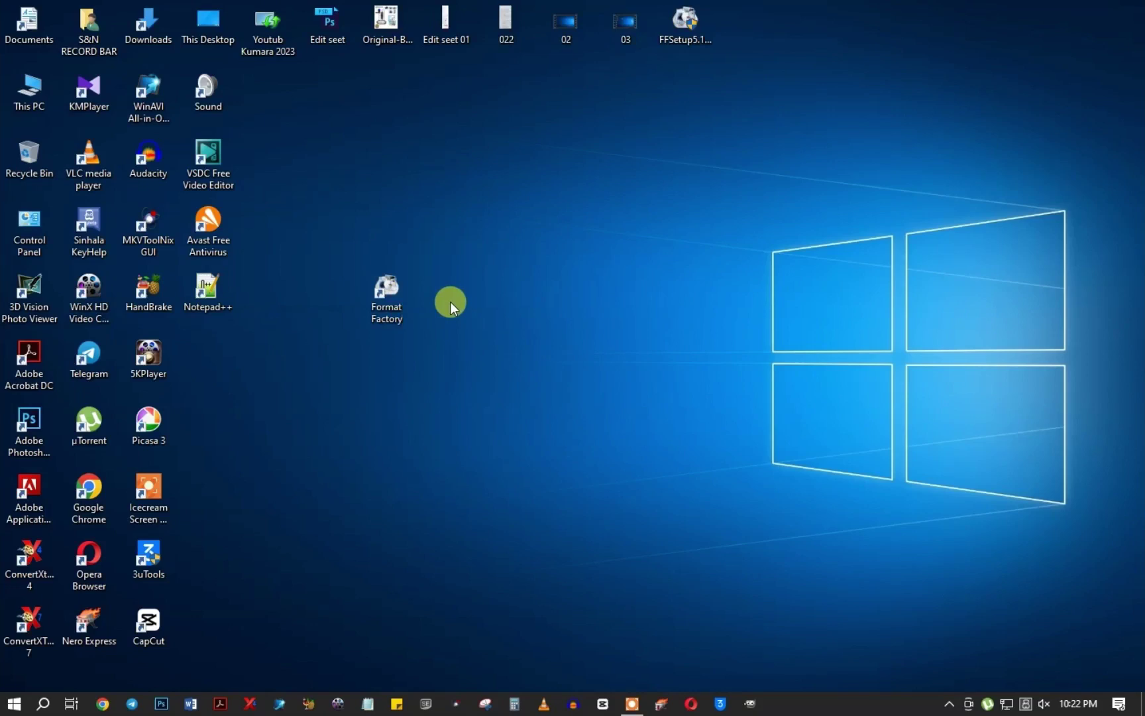
{"action": "right_click", "coordinate": [507, 324]}
{"action": "left_click", "coordinate": [550, 356]}
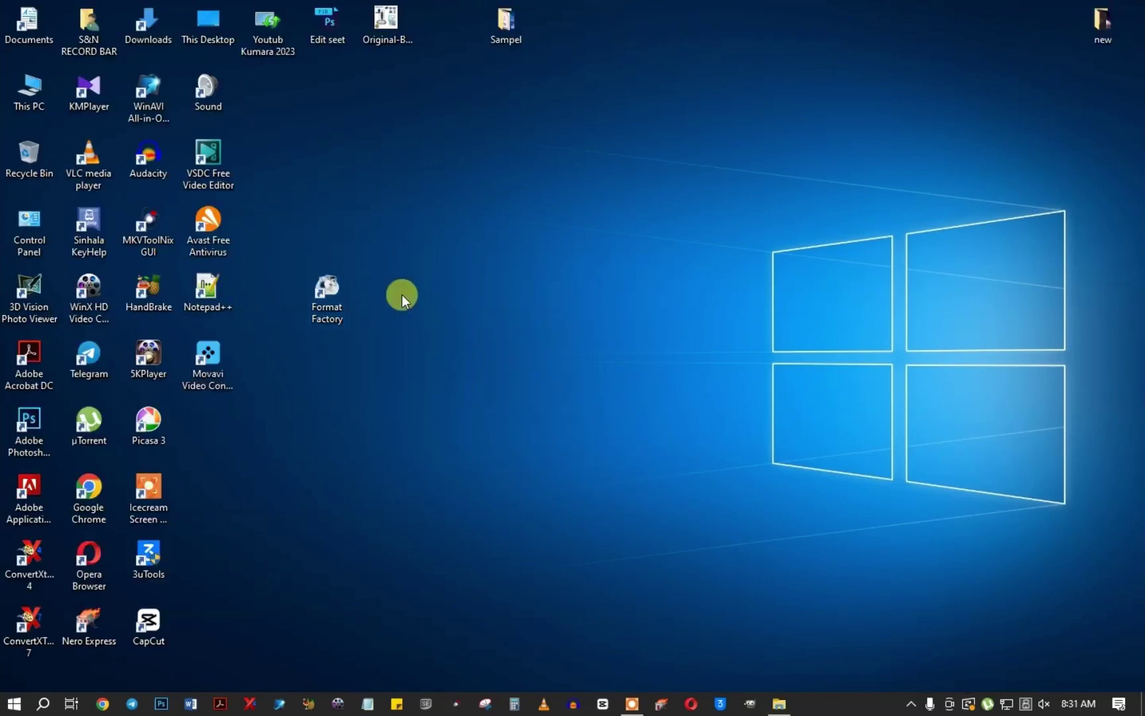
Step: Launch Format Factory, then make its window slightly smaller and move it down to uncover the upper desktop icons
{"action": "left_click", "coordinate": [336, 286]}
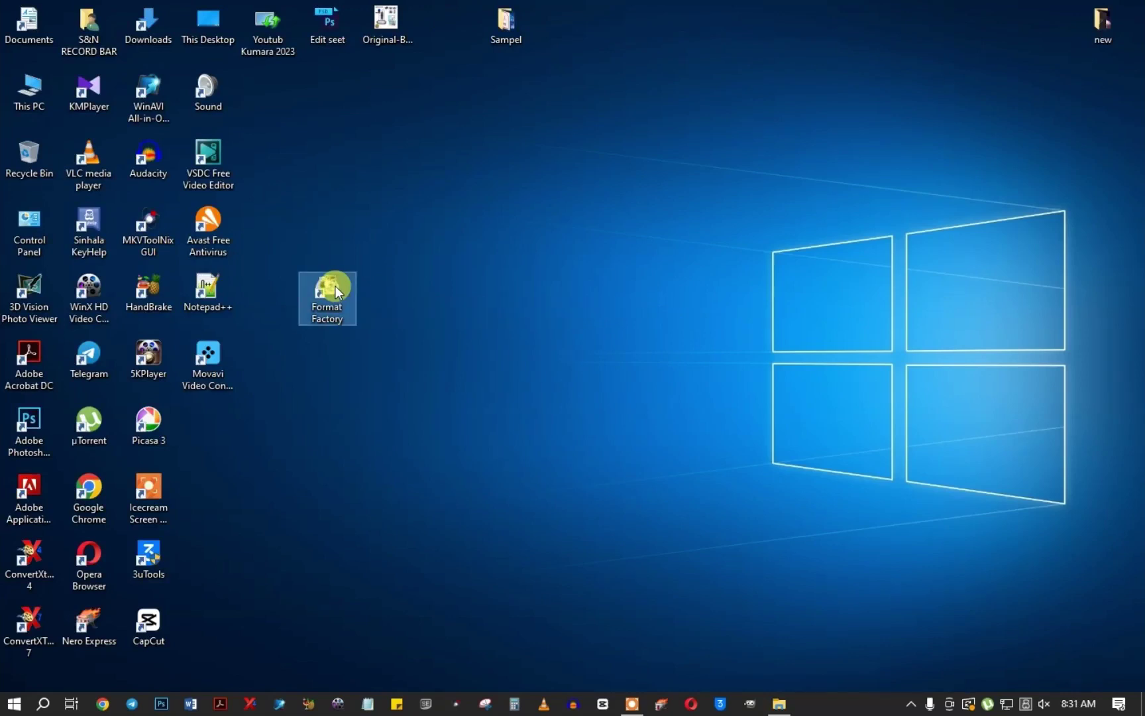
{"action": "left_click", "coordinate": [519, 285]}
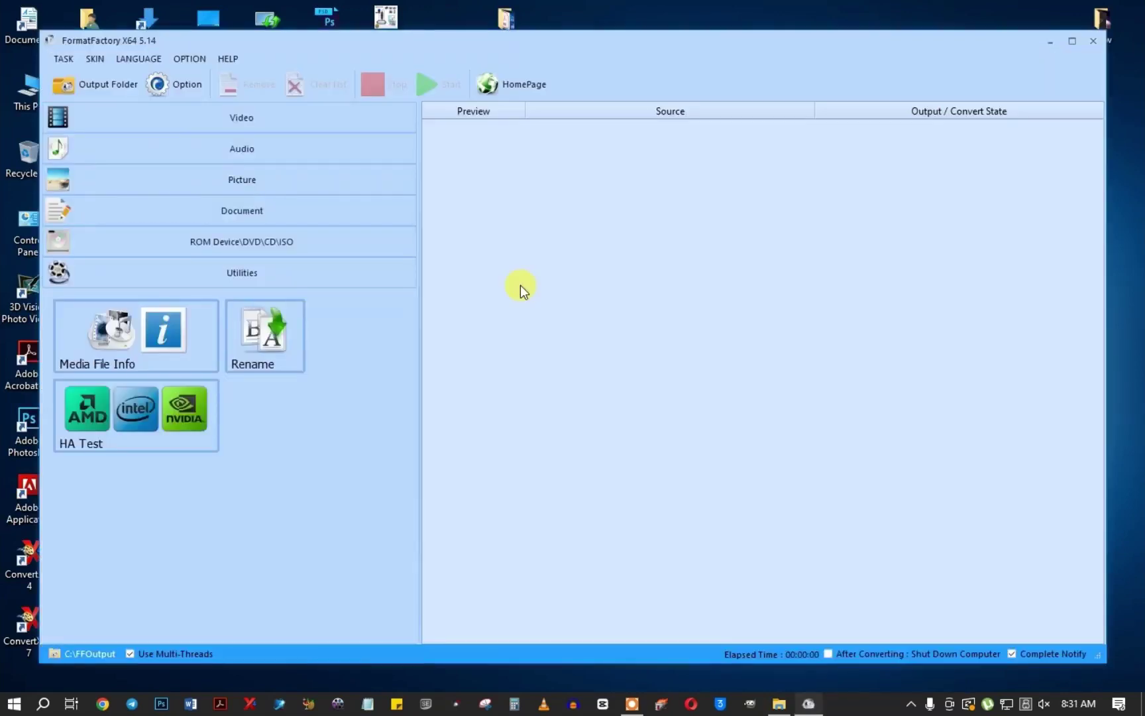
{"action": "mouse_move", "coordinate": [952, 44]}
{"action": "left_mouse_down"}
{"action": "mouse_move", "coordinate": [949, 74]}
{"action": "mouse_move", "coordinate": [961, 44]}
{"action": "mouse_move", "coordinate": [941, 46]}
{"action": "left_mouse_up"}
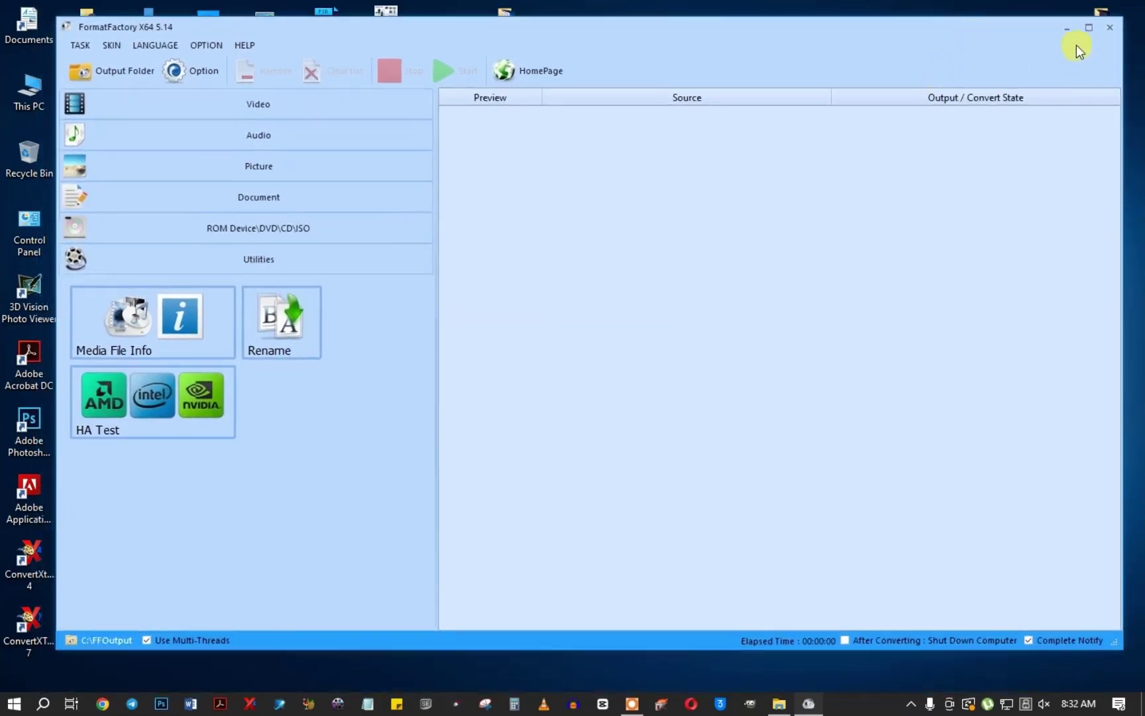
{"action": "left_click_drag", "start_coordinate": [656, 29], "coordinate": [632, 44]}
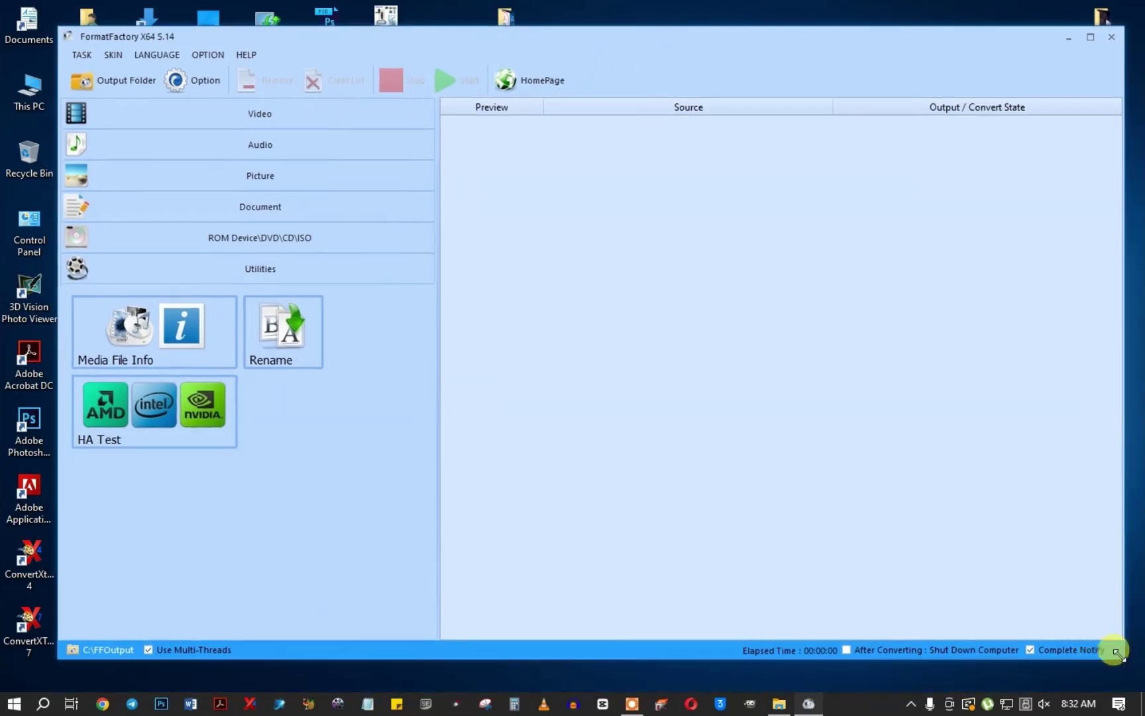
{"action": "left_click_drag", "start_coordinate": [1116, 652], "coordinate": [1080, 645]}
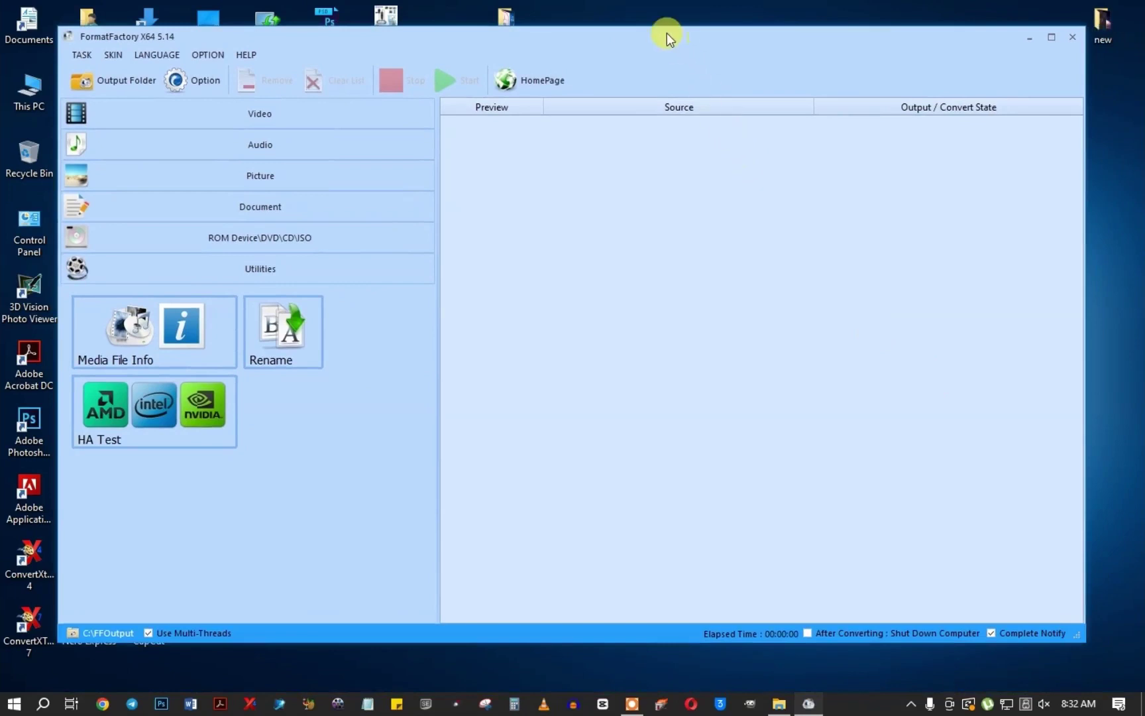
{"action": "left_click_drag", "start_coordinate": [666, 38], "coordinate": [663, 98]}
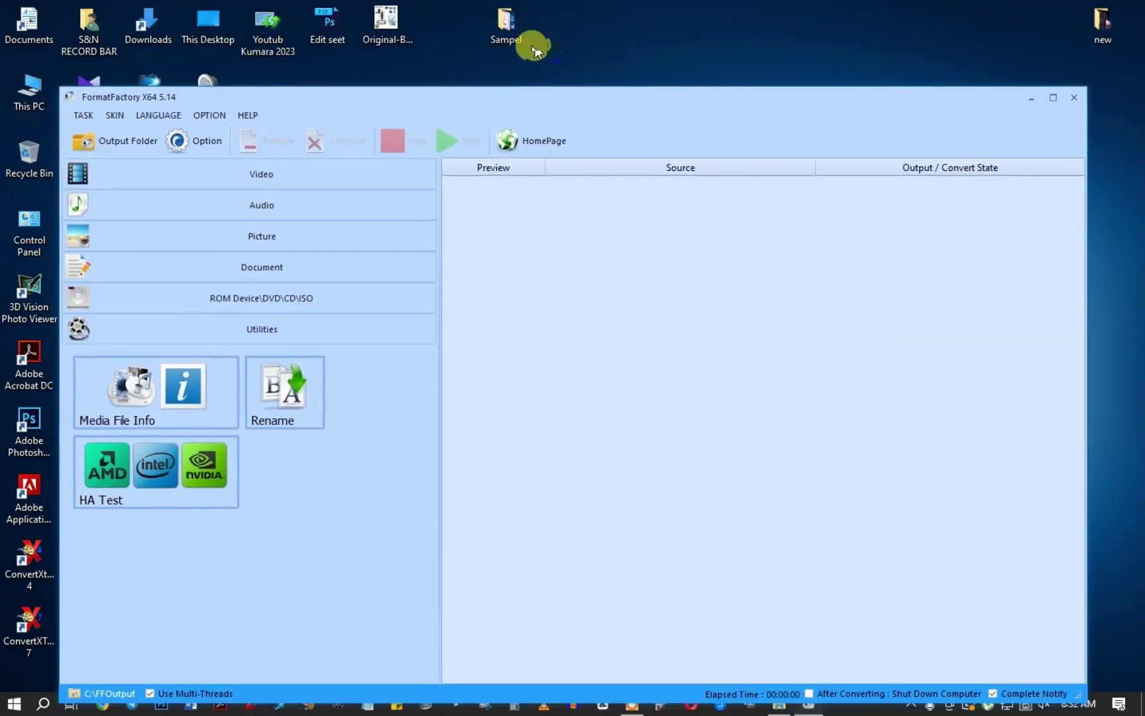
Step: Hide all the desktop icons behind the Format Factory window
{"action": "mouse_move", "coordinate": [779, 707]}
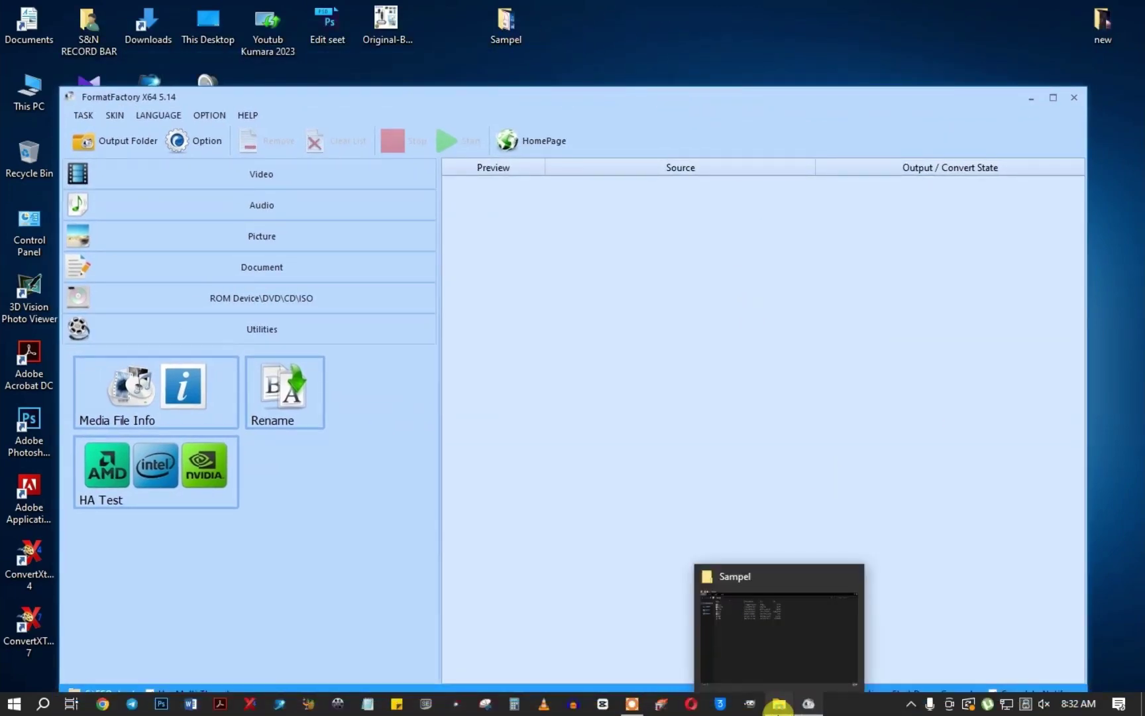
{"action": "right_click", "coordinate": [595, 19]}
{"action": "mouse_move", "coordinate": [632, 31]}
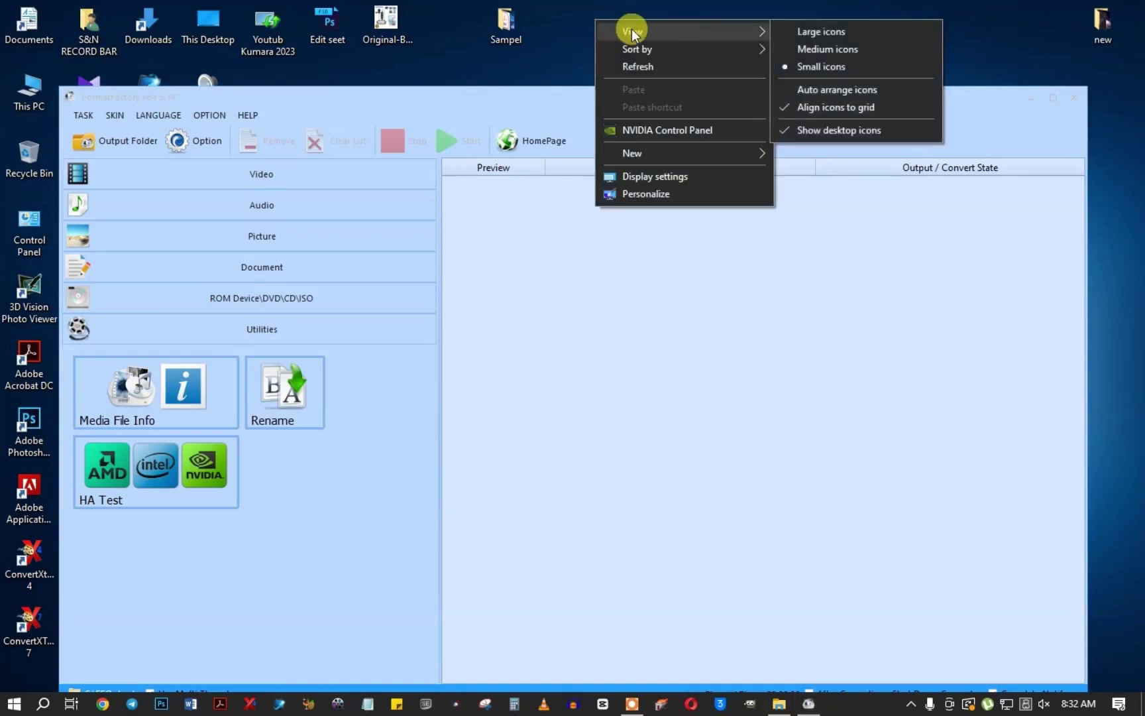
{"action": "left_click", "coordinate": [790, 130]}
Step: Move the Format Factory window up and enlarge it so it fills most of the desktop
{"action": "left_click_drag", "start_coordinate": [829, 97], "coordinate": [814, 47]}
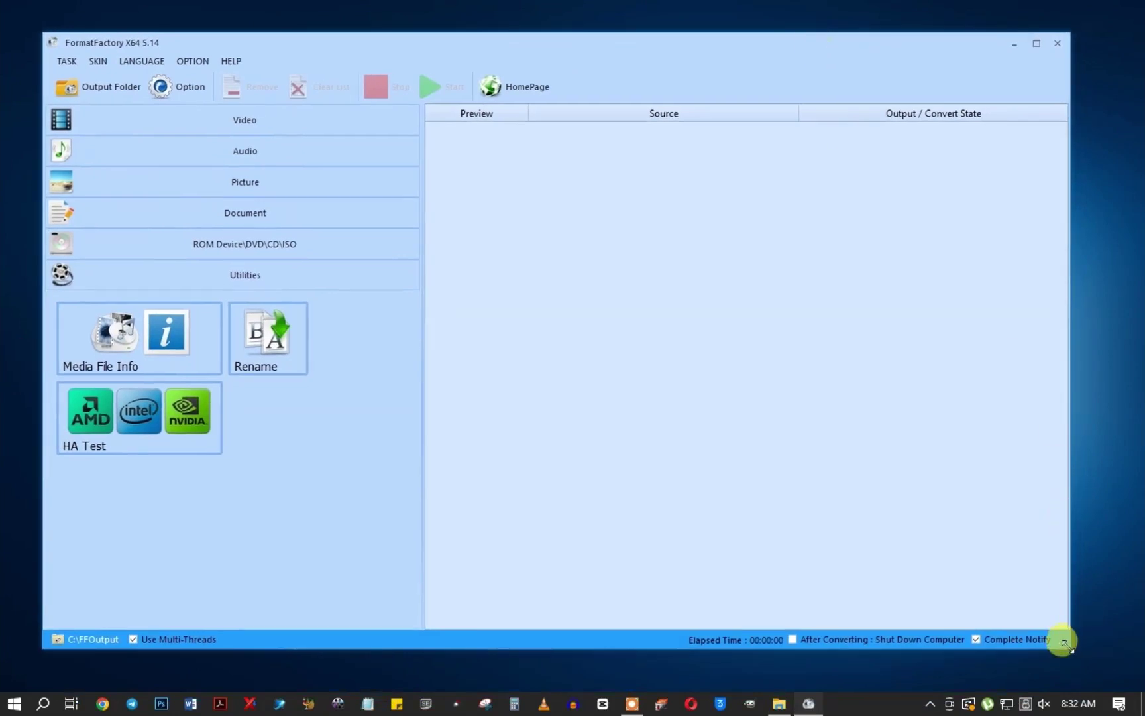
{"action": "left_click_drag", "start_coordinate": [1061, 640], "coordinate": [1115, 667]}
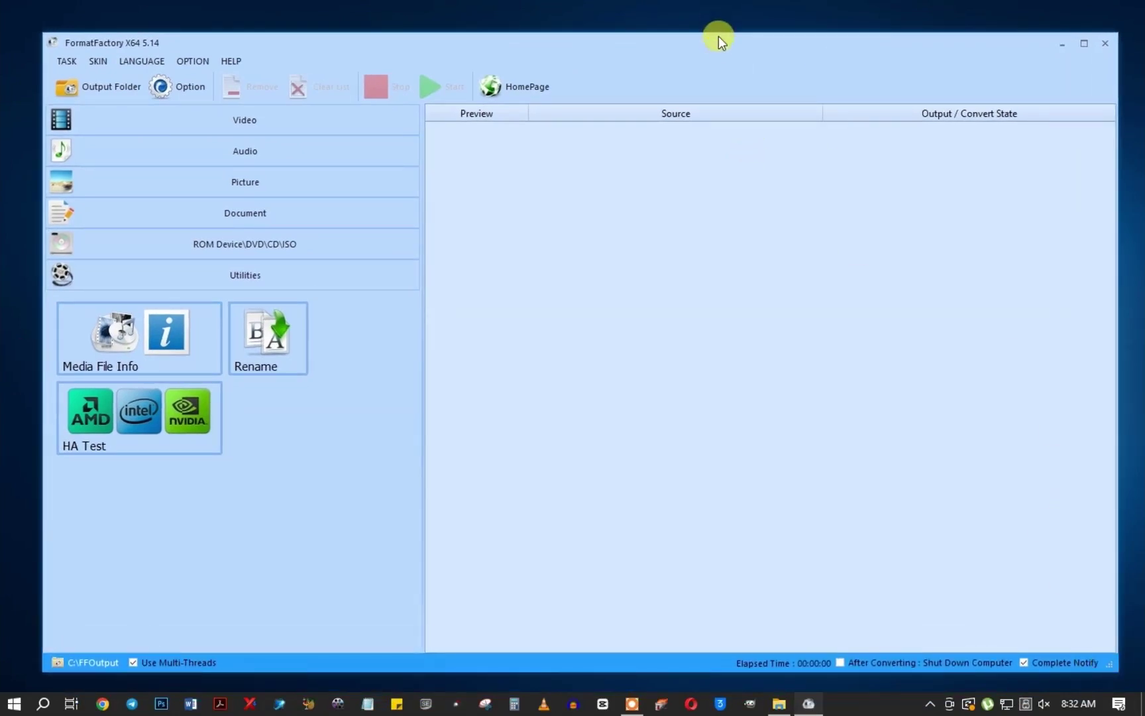
{"action": "left_click_drag", "start_coordinate": [721, 42], "coordinate": [727, 35]}
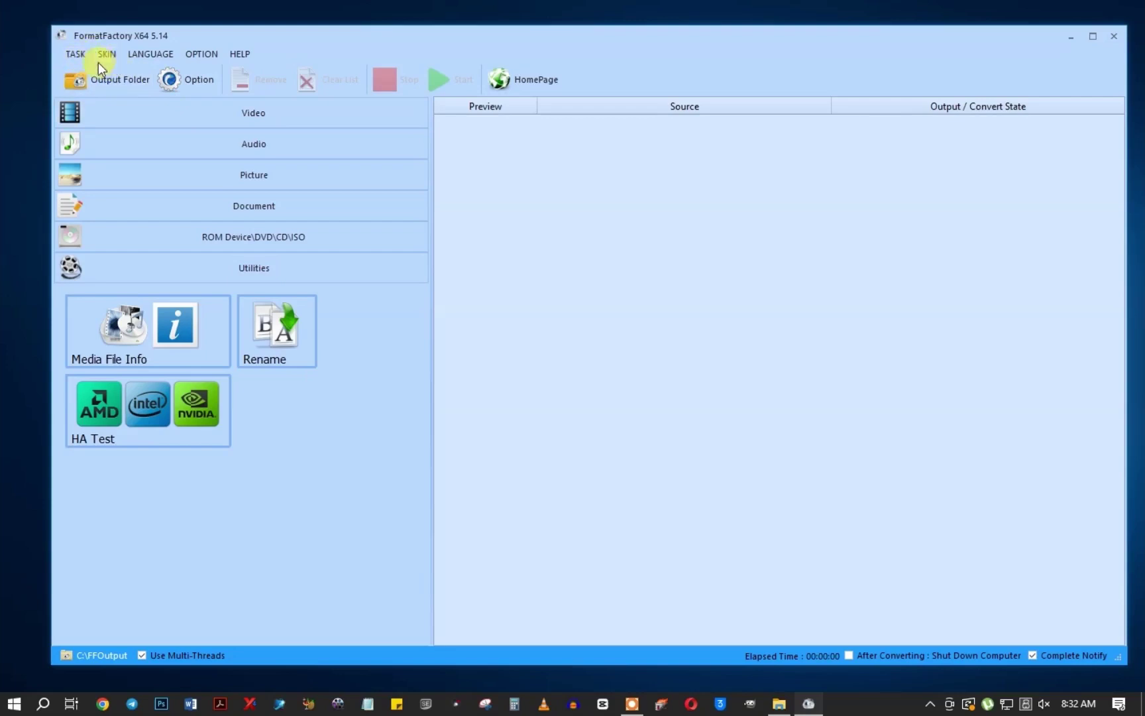
Step: Try the Pink, Green and Purple skins in turn and return the interface to the Blue skin
{"action": "left_click", "coordinate": [113, 56]}
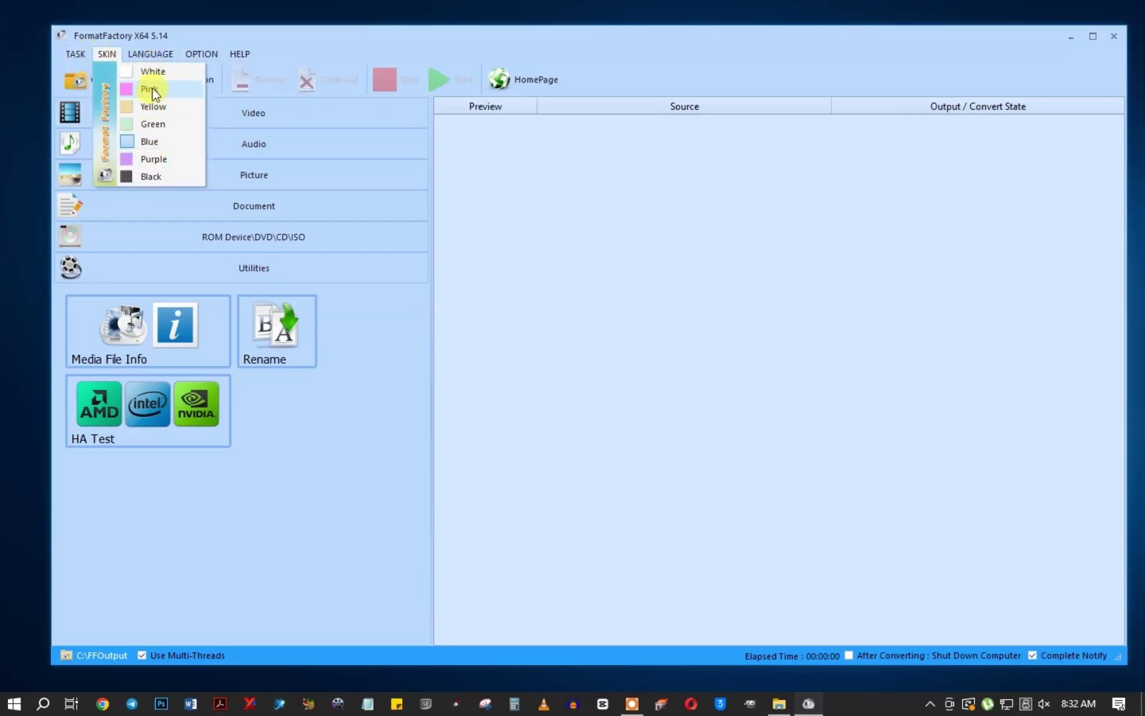
{"action": "left_click", "coordinate": [153, 90]}
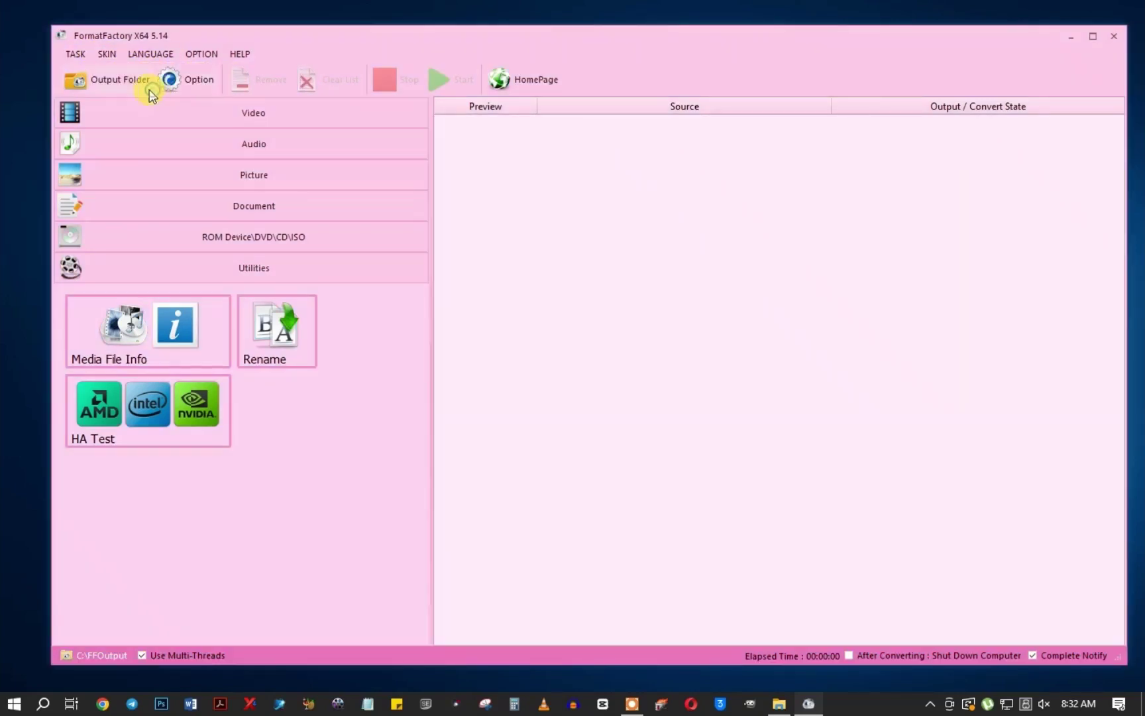
{"action": "left_click", "coordinate": [113, 54]}
{"action": "left_click", "coordinate": [147, 124]}
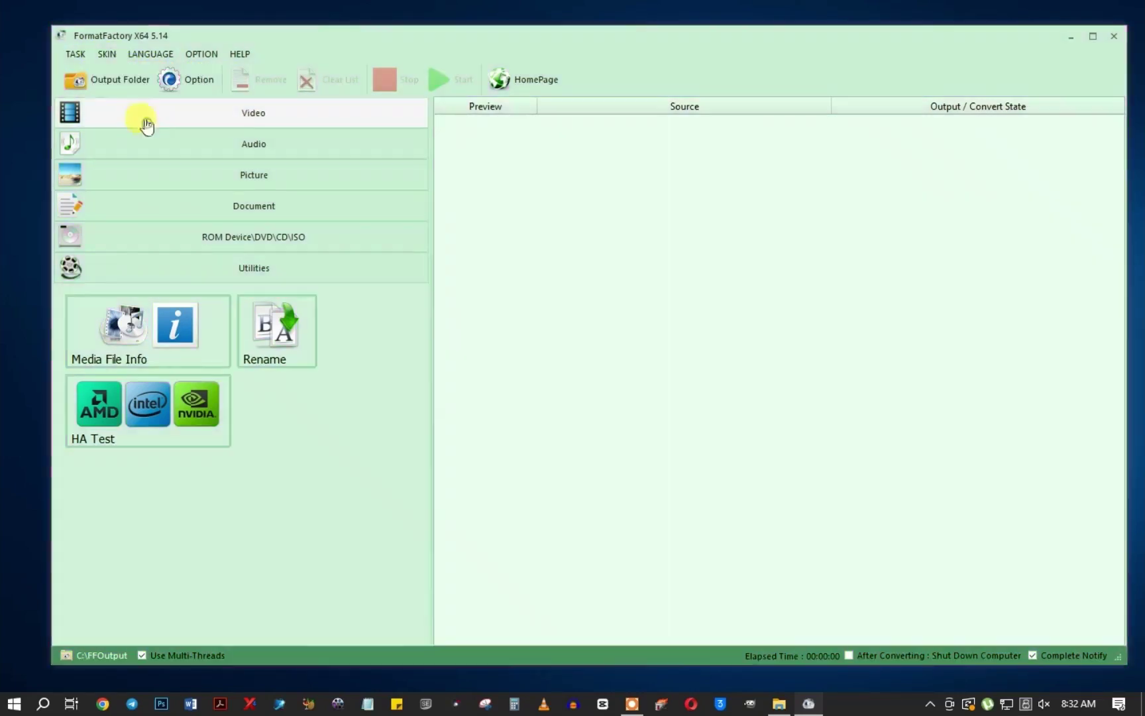
{"action": "left_click", "coordinate": [106, 54]}
{"action": "left_click", "coordinate": [145, 159]}
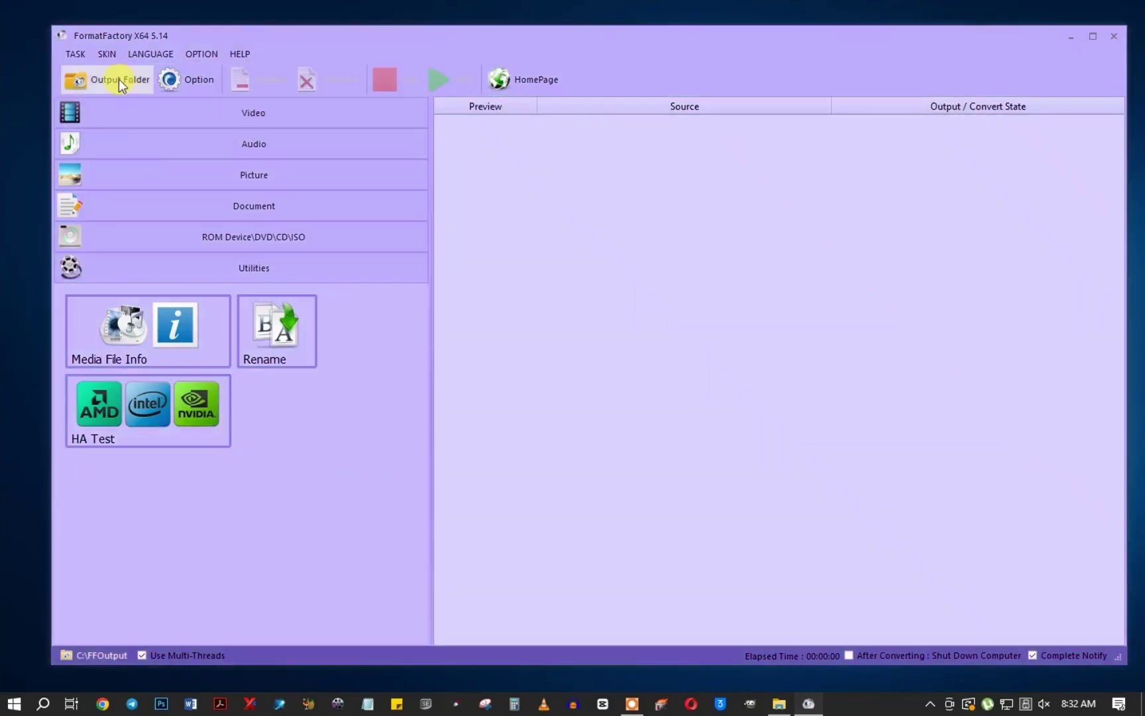
{"action": "left_click", "coordinate": [110, 54]}
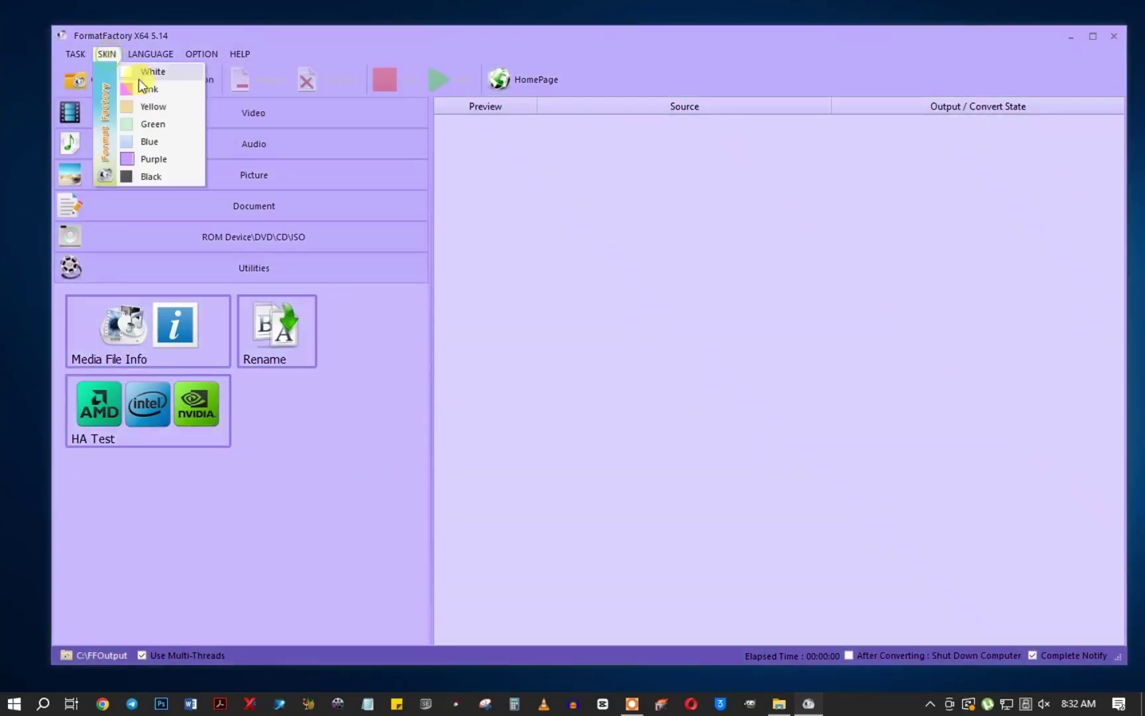
{"action": "left_click", "coordinate": [145, 142]}
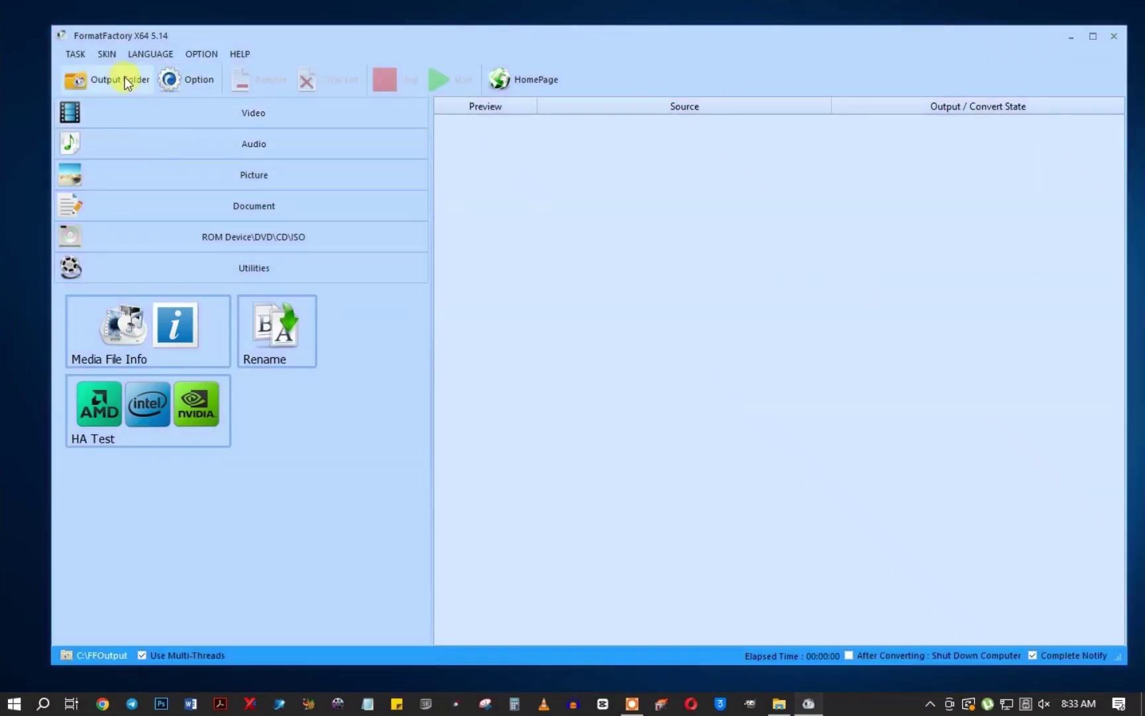
Step: View the language choices, open the Option dialog and look at the output folder selection without choosing a folder
{"action": "left_click", "coordinate": [154, 59]}
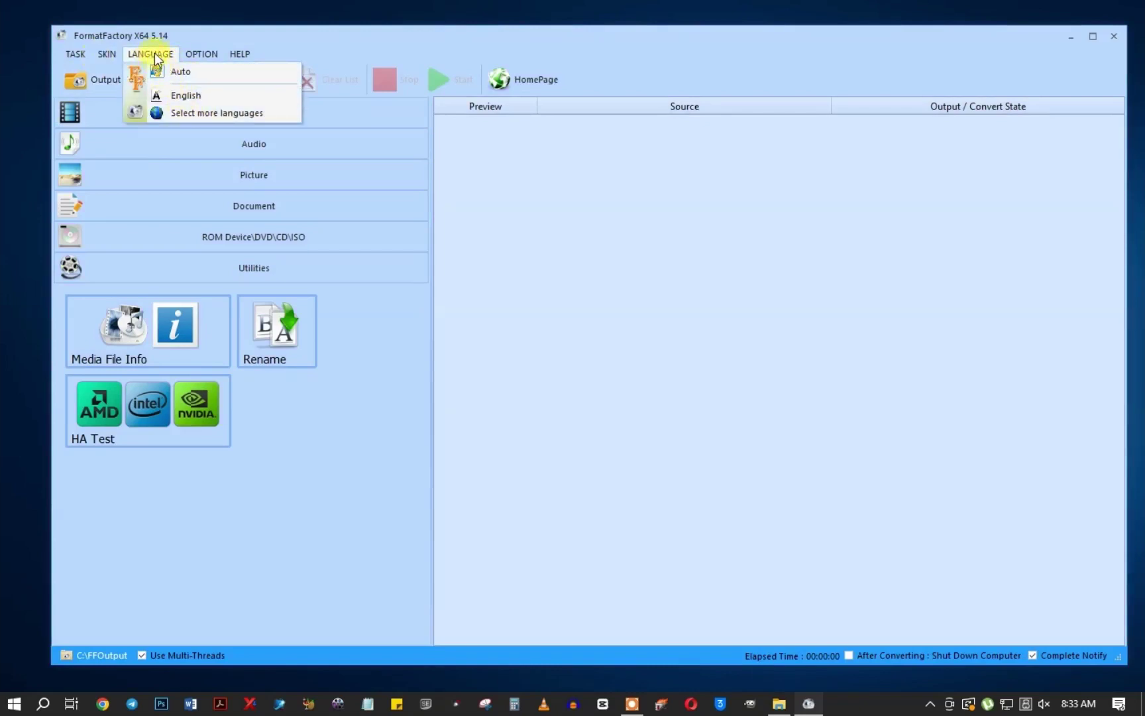
{"action": "mouse_move", "coordinate": [203, 55]}
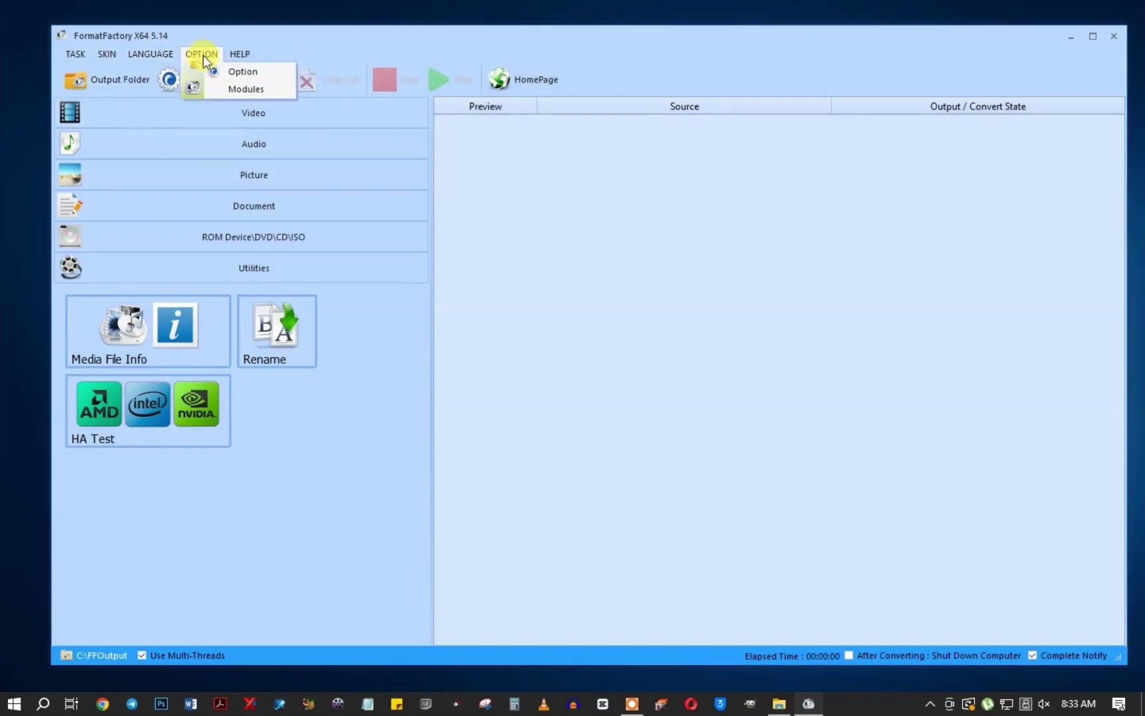
{"action": "mouse_move", "coordinate": [244, 65]}
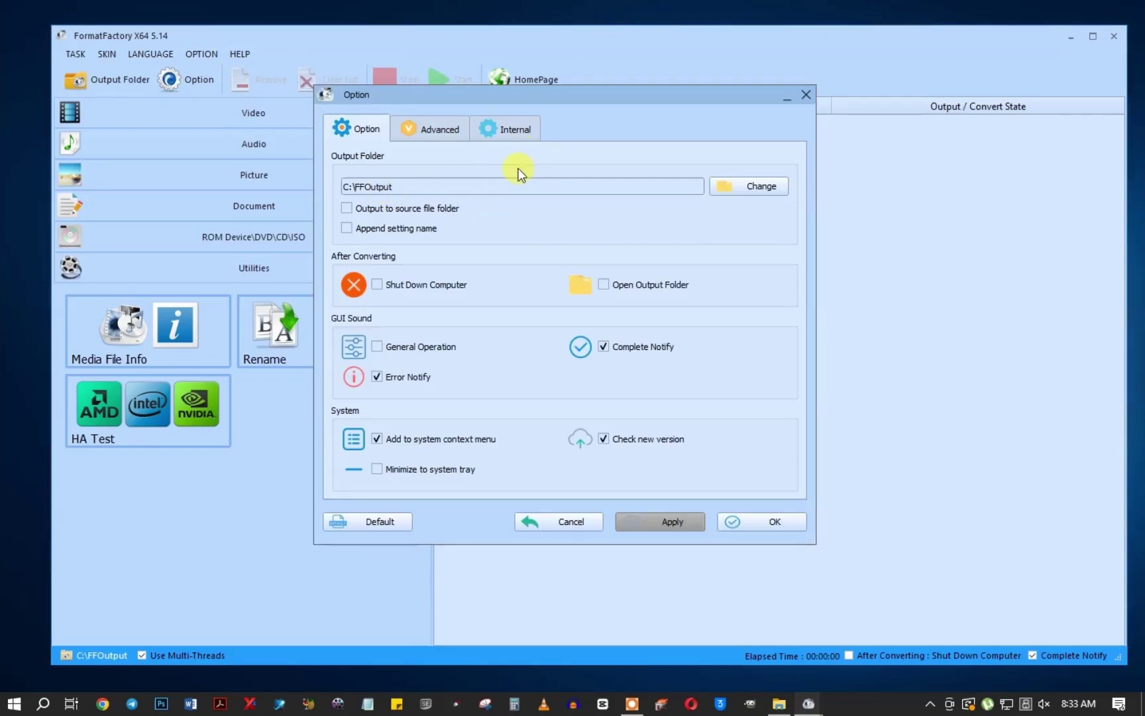
{"action": "left_click_drag", "start_coordinate": [597, 96], "coordinate": [603, 108]}
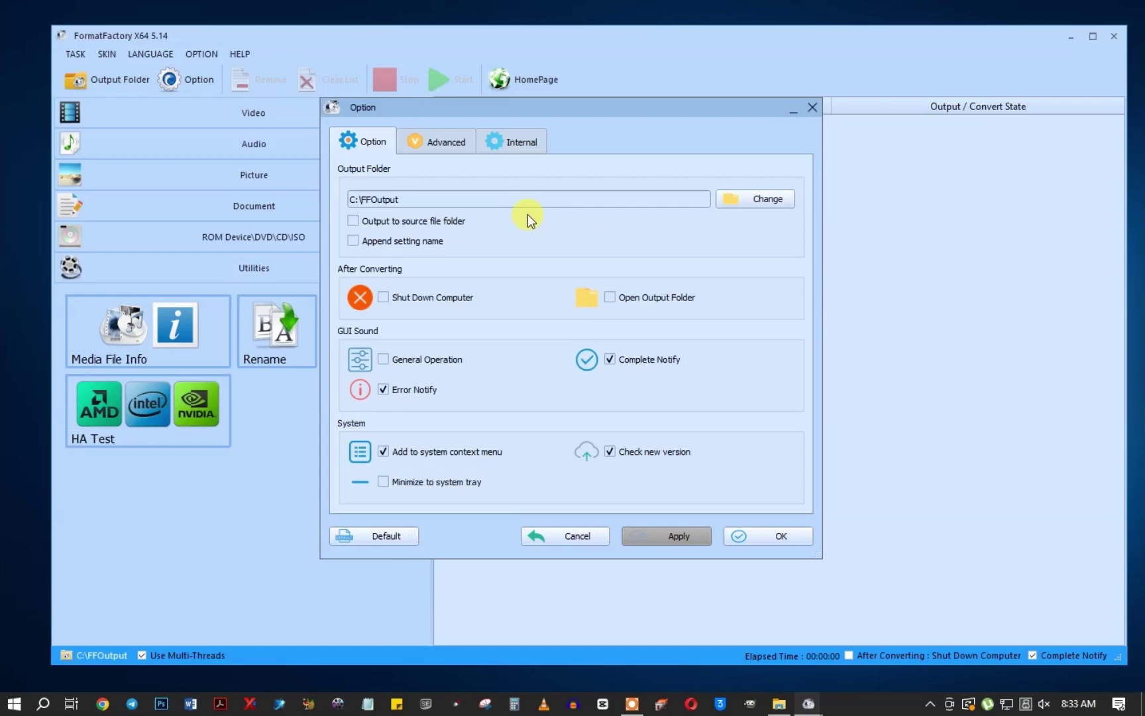
{"action": "left_click", "coordinate": [763, 201]}
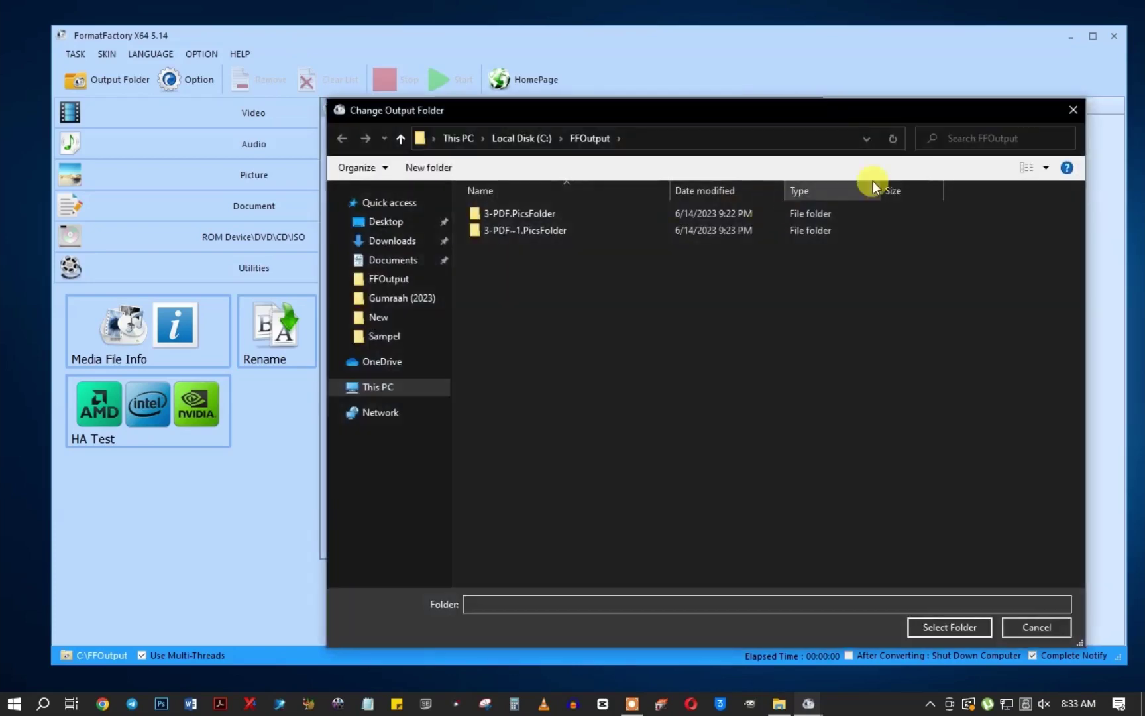
{"action": "left_click", "coordinate": [1072, 111]}
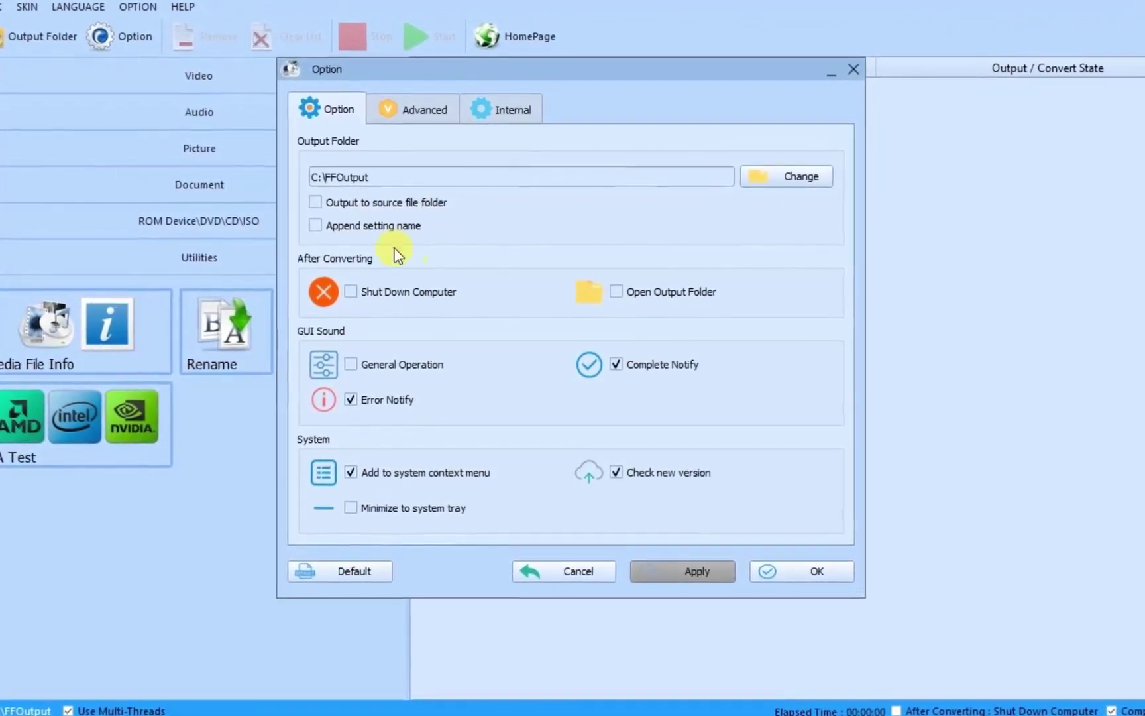
Step: Switch Output to source file folder, Append setting name and Open Output Folder on and off again, and disable Check new version
{"action": "left_click", "coordinate": [305, 197]}
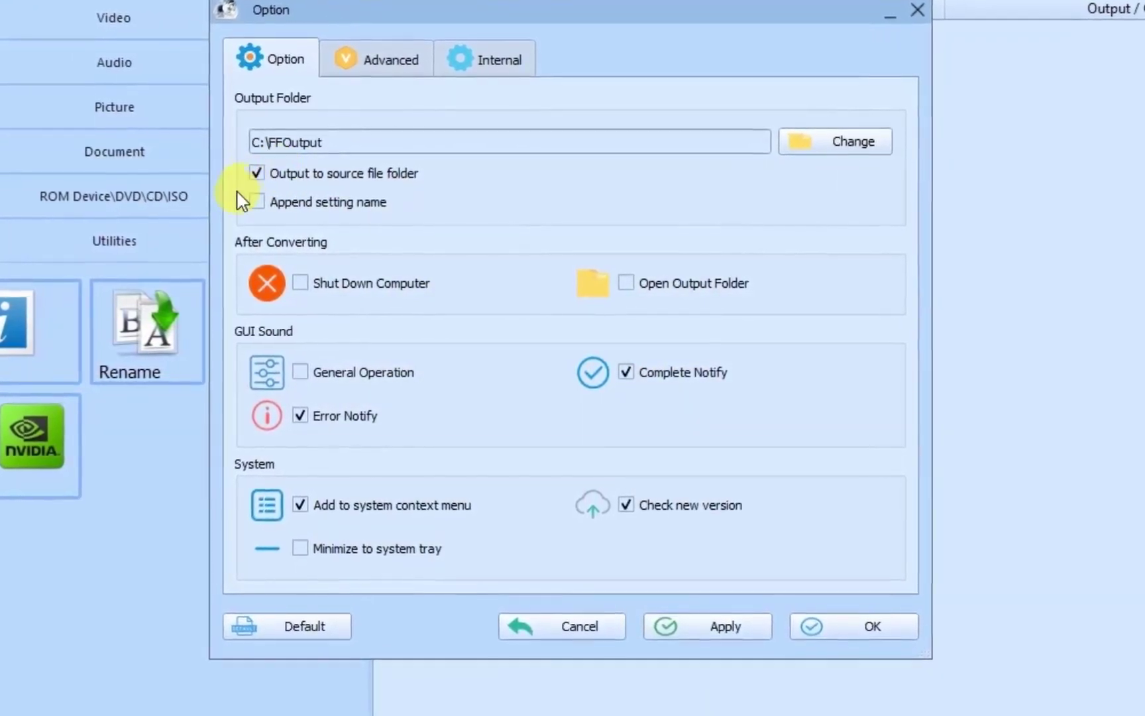
{"action": "left_click", "coordinate": [258, 173]}
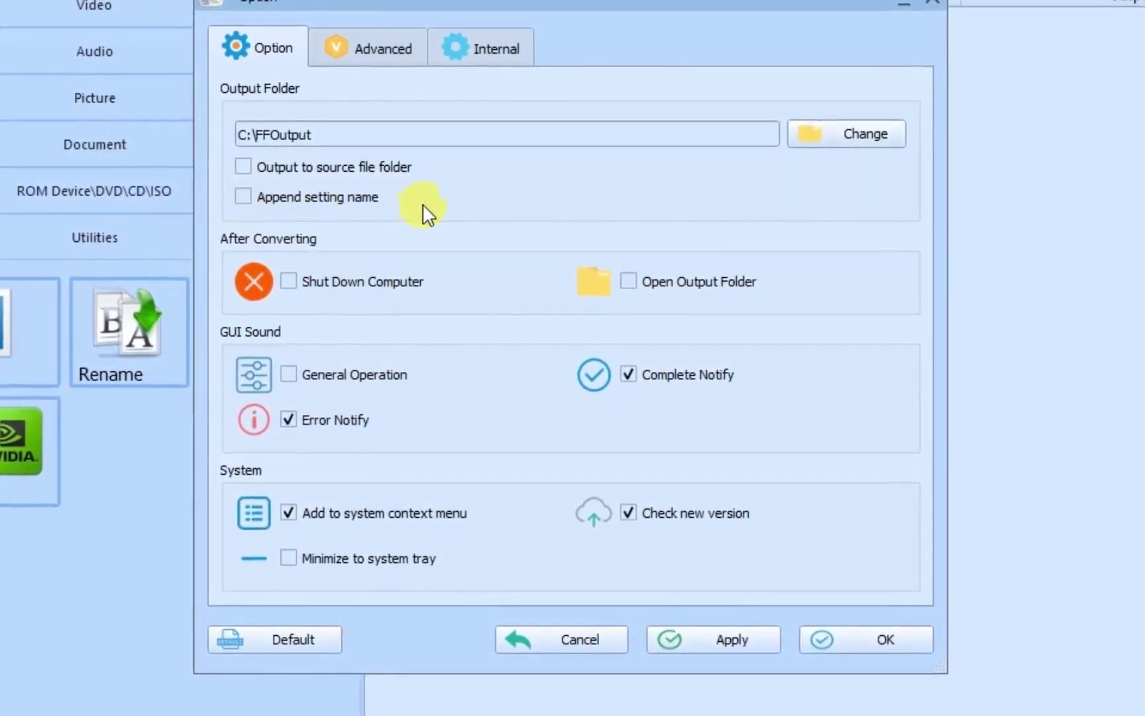
{"action": "left_click", "coordinate": [242, 196]}
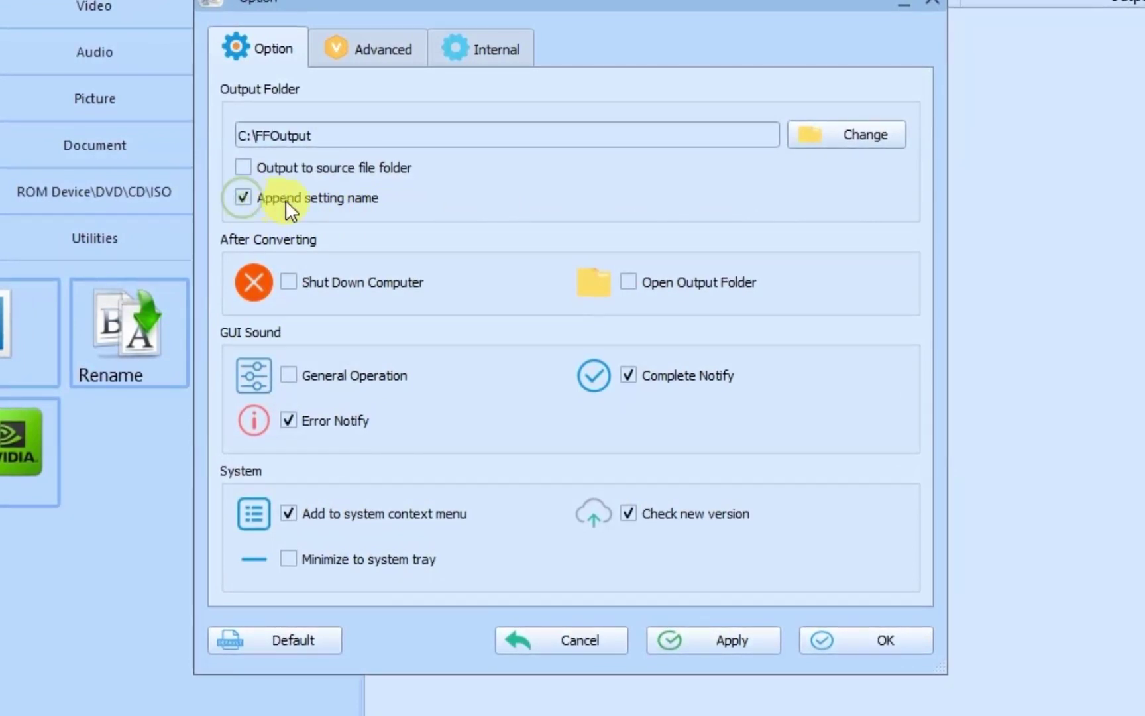
{"action": "left_click", "coordinate": [244, 198]}
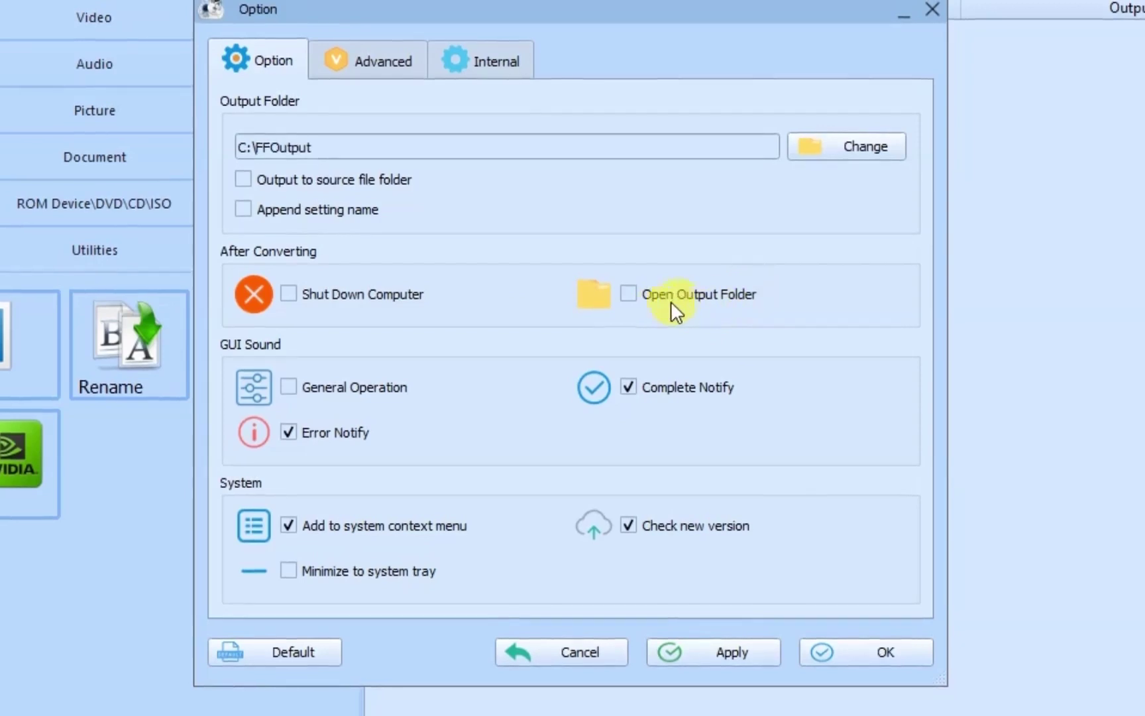
{"action": "left_click", "coordinate": [636, 296]}
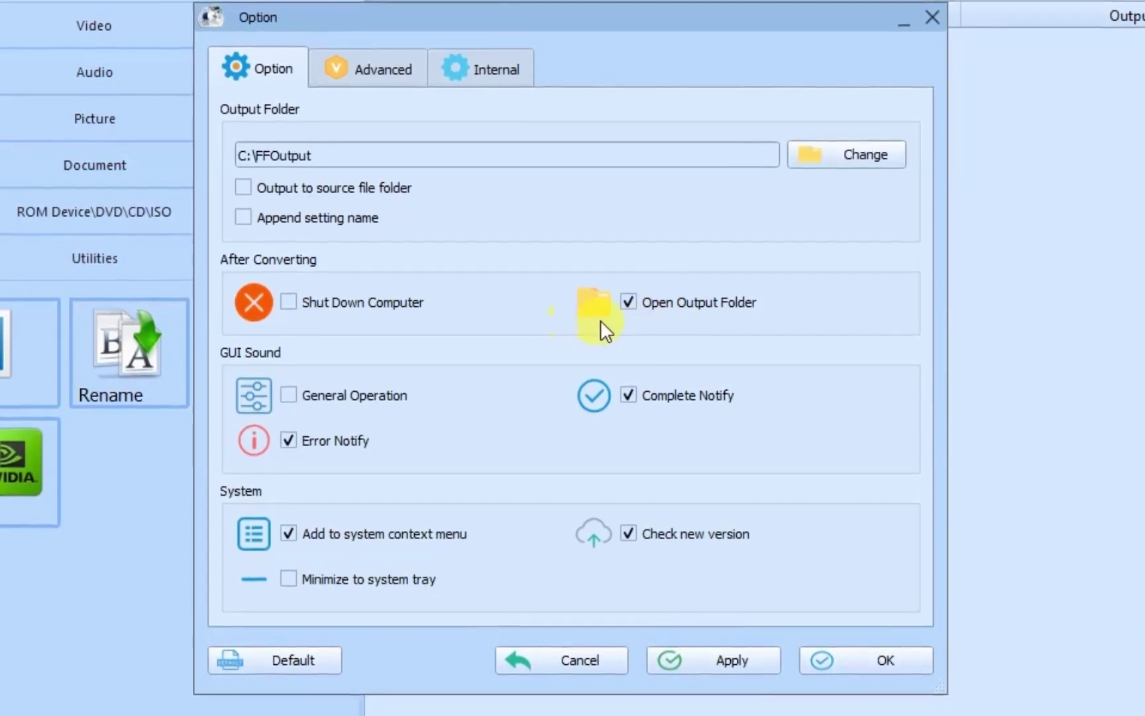
{"action": "left_click", "coordinate": [630, 299]}
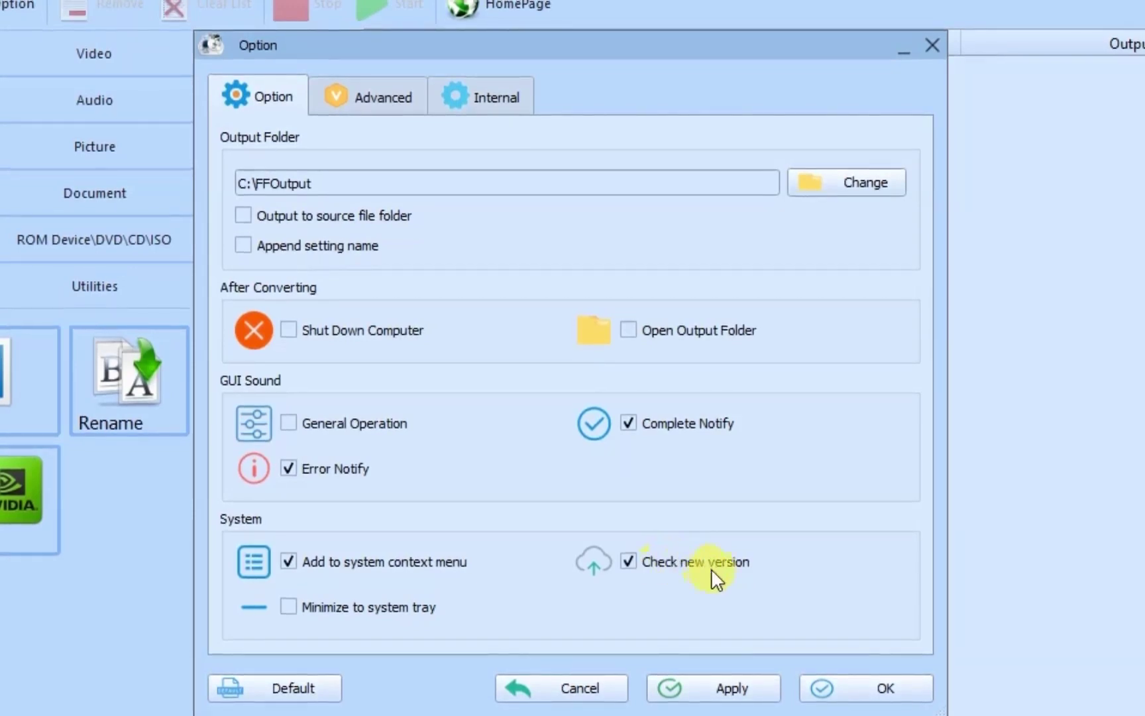
{"action": "left_click", "coordinate": [630, 565]}
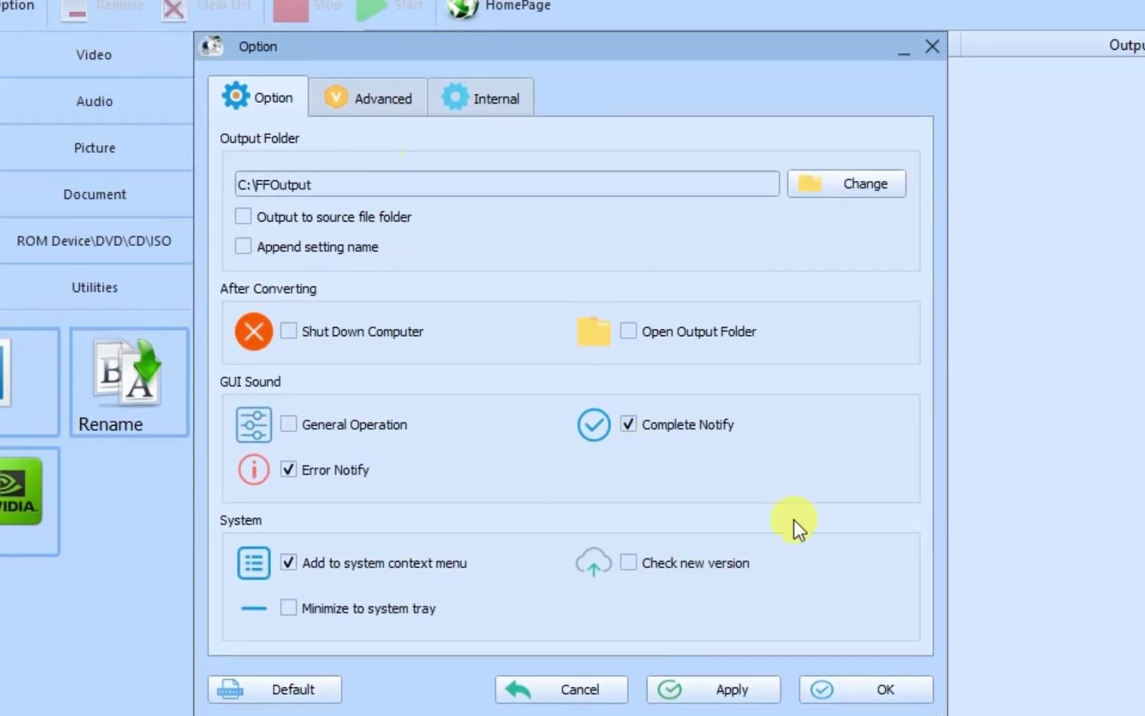
Step: Review the Advanced and Internal settings, return to the general ones and close the Option dialog without saving
{"action": "left_click", "coordinate": [379, 105]}
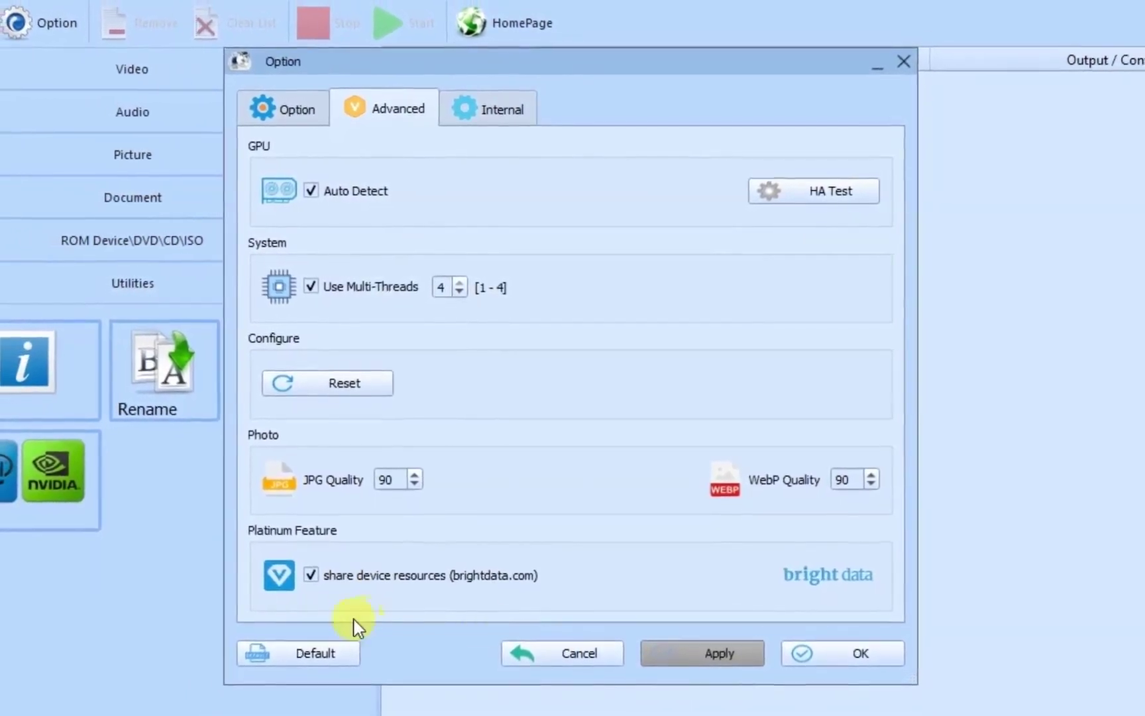
{"action": "left_click", "coordinate": [494, 113]}
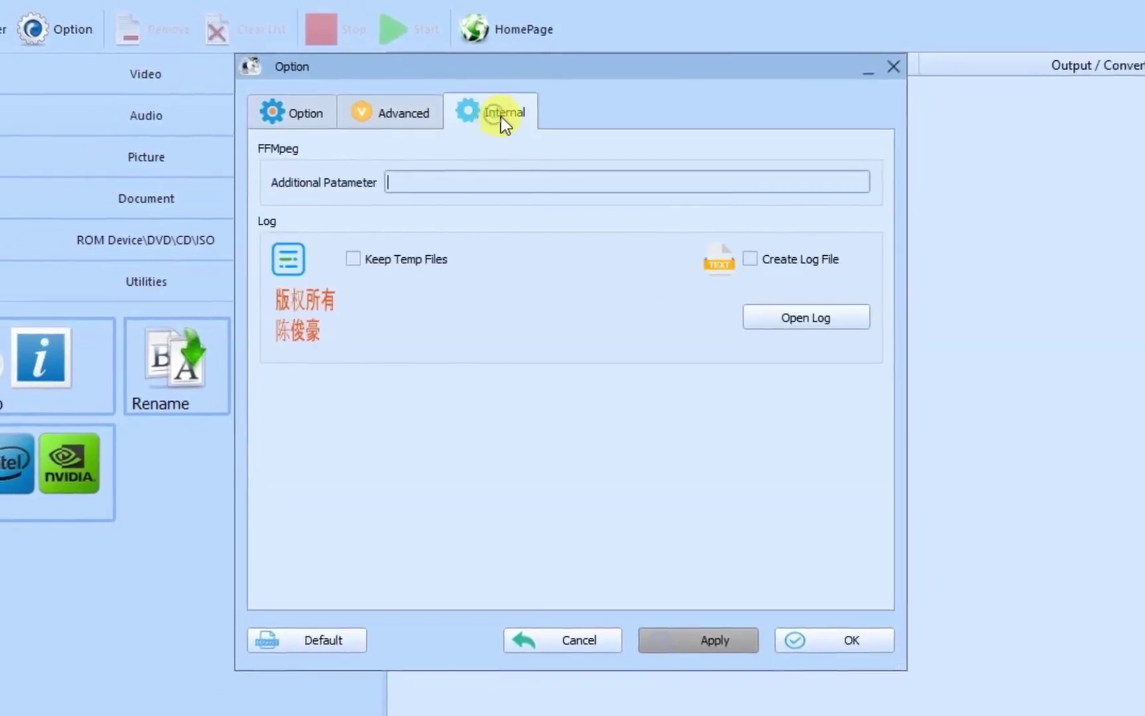
{"action": "left_click", "coordinate": [374, 116]}
{"action": "left_click", "coordinate": [299, 114]}
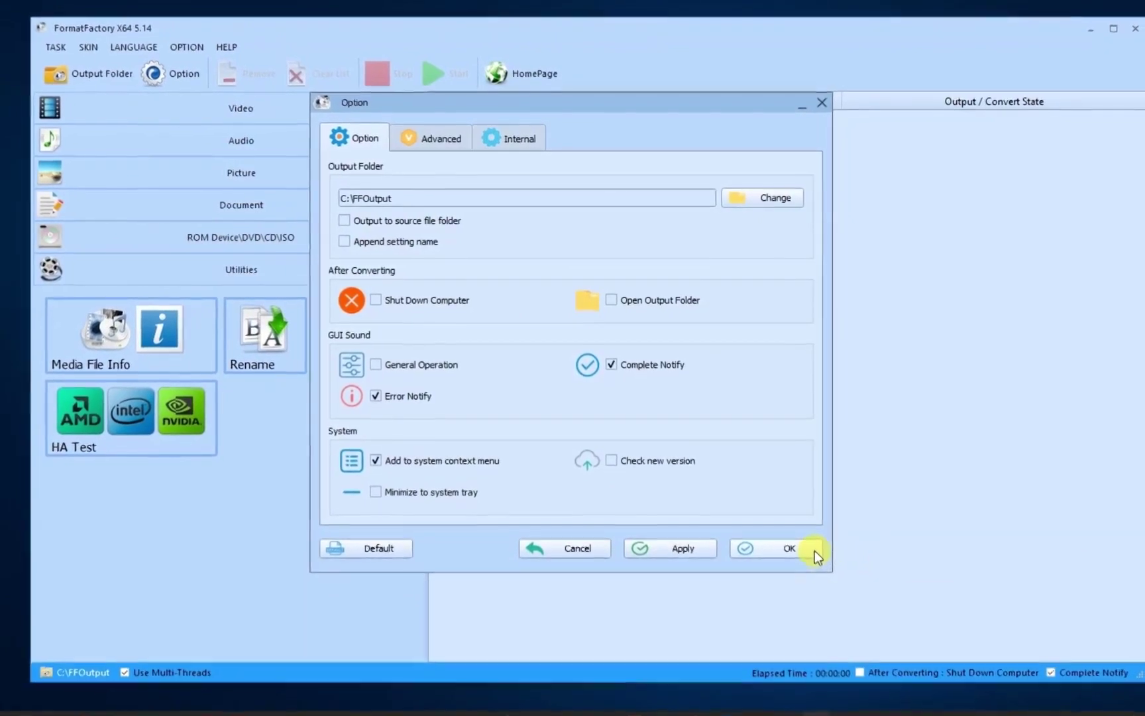
{"action": "left_click", "coordinate": [821, 102]}
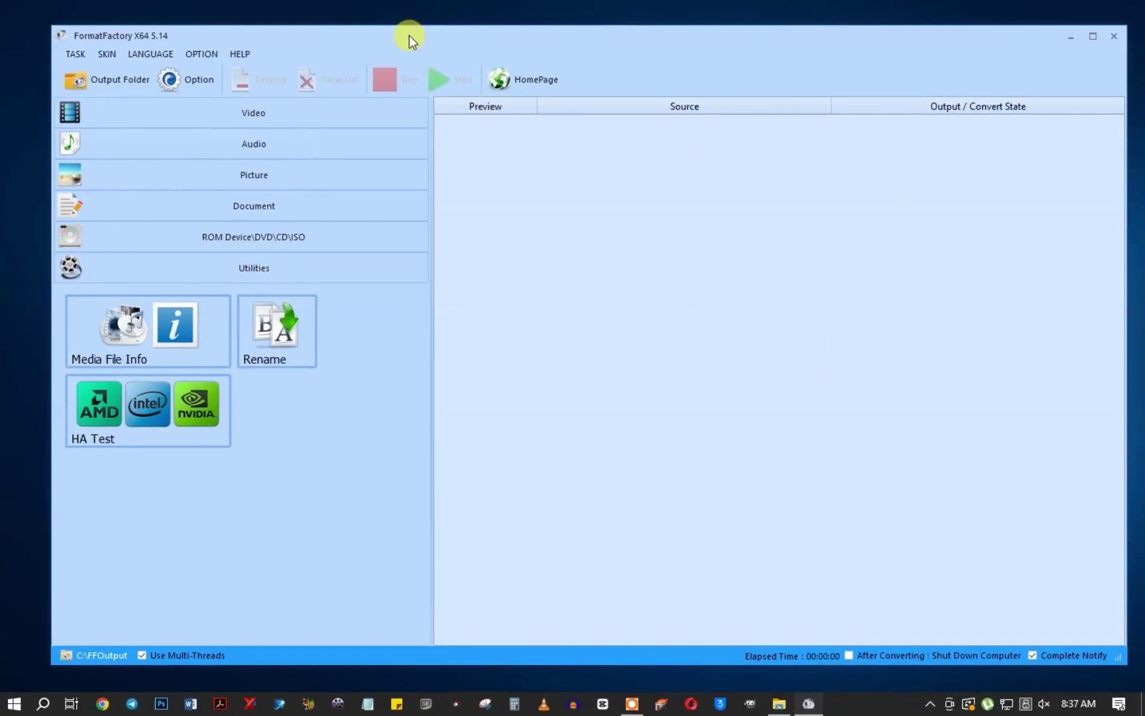
Step: View the contents of the output folder and reopen the Option dialog briefly, closing each one after viewing
{"action": "left_click", "coordinate": [106, 79]}
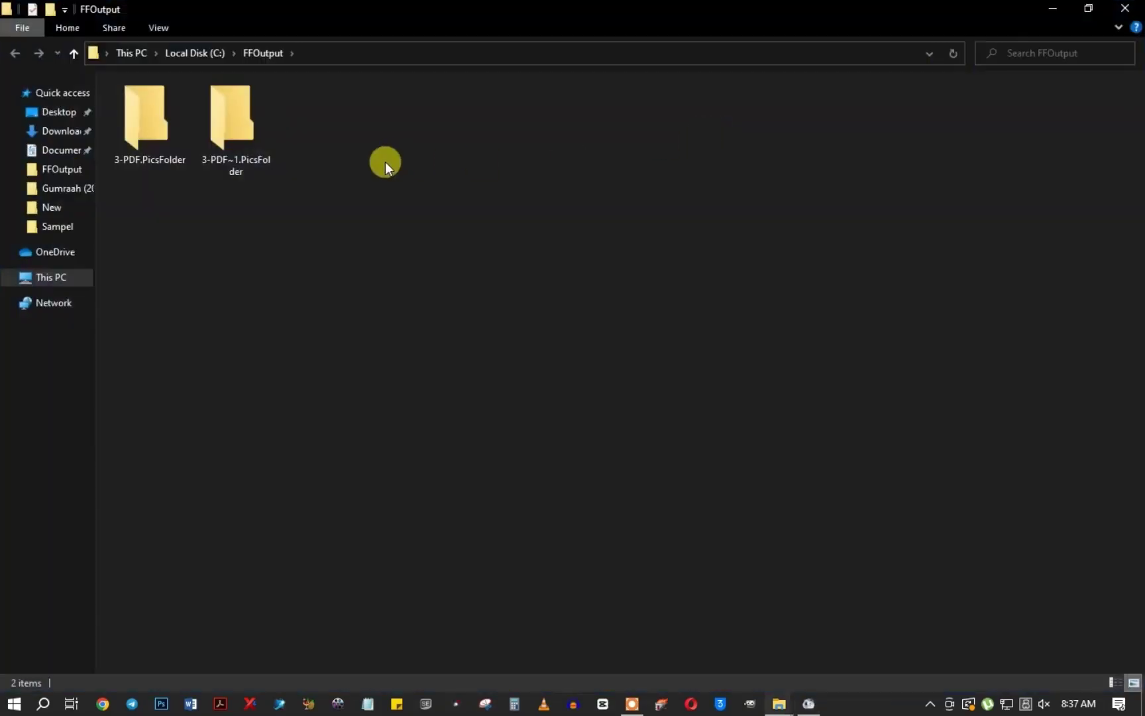
{"action": "left_click", "coordinate": [1124, 8]}
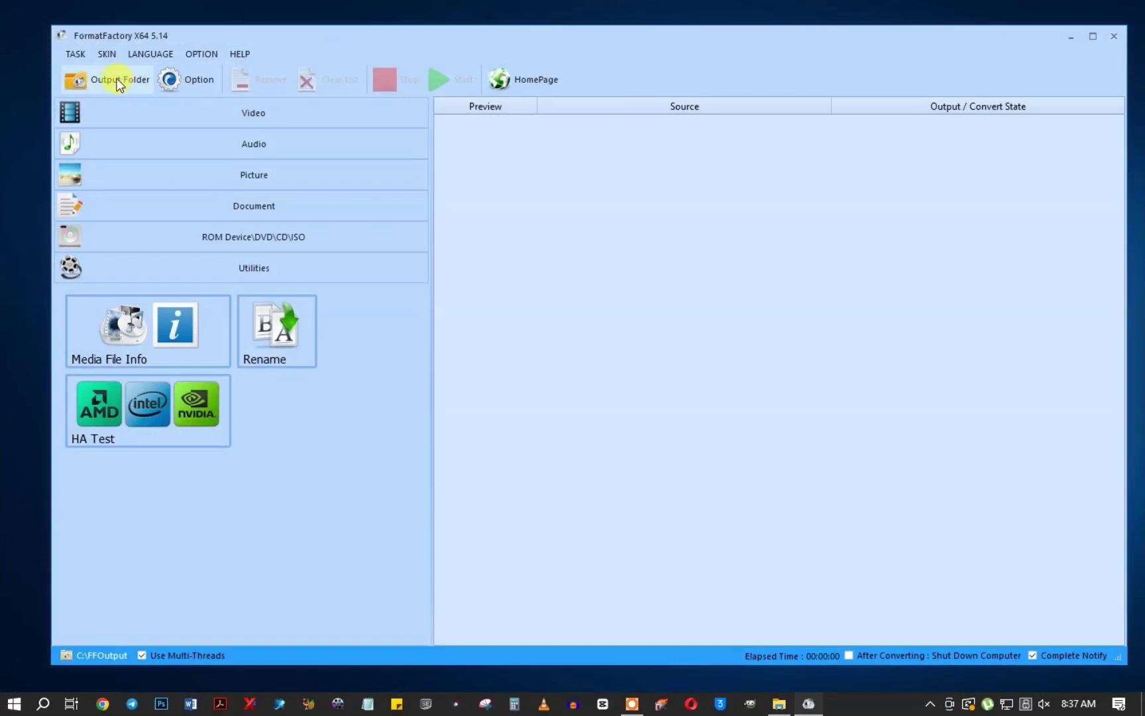
{"action": "left_click", "coordinate": [194, 84]}
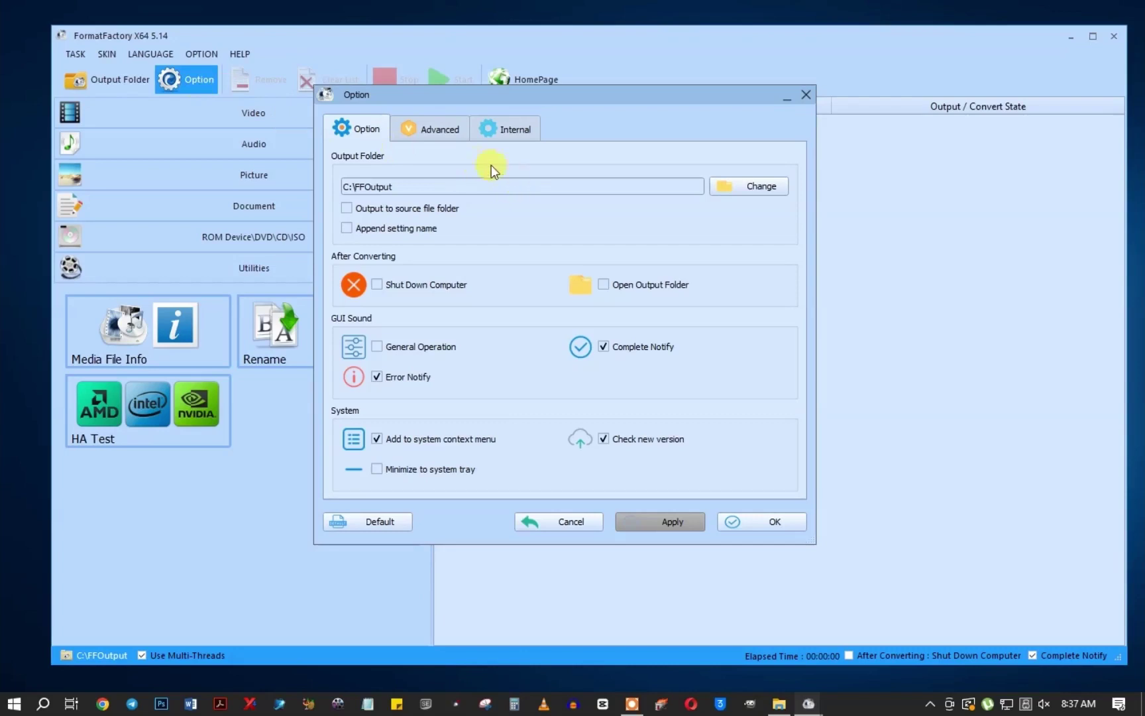
{"action": "left_click", "coordinate": [806, 98]}
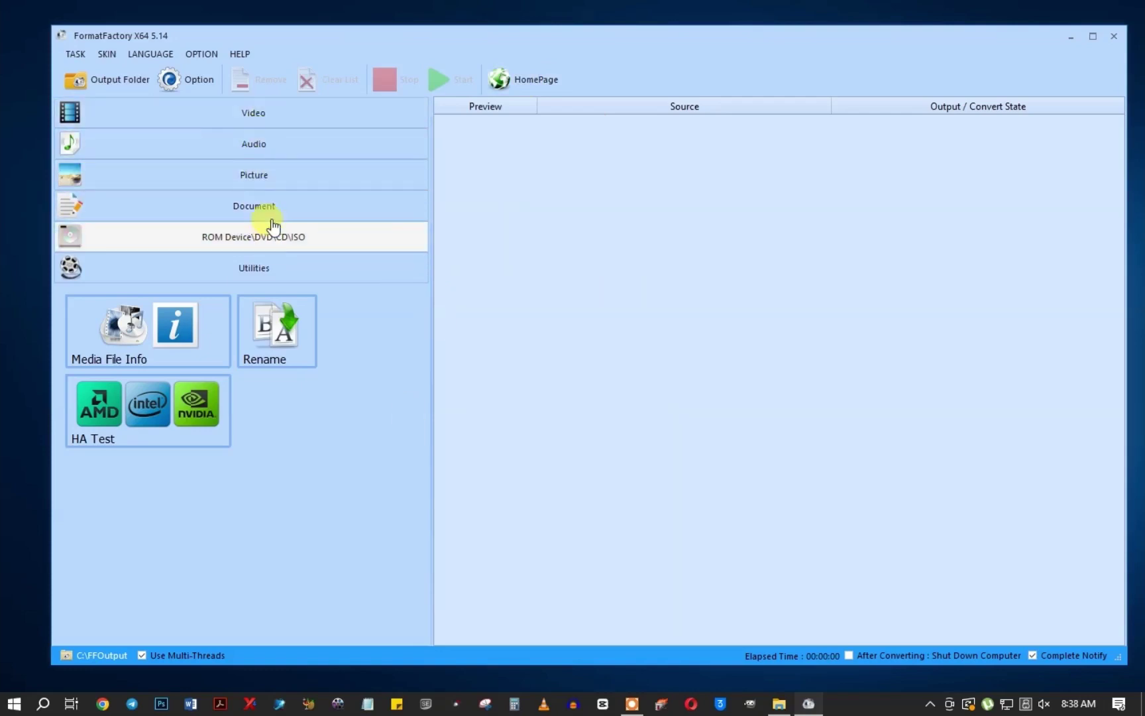
Step: Expand the Video category and examine the output formats offered by the AVI FLV MOV converter, closing it after viewing
{"action": "left_click", "coordinate": [253, 116]}
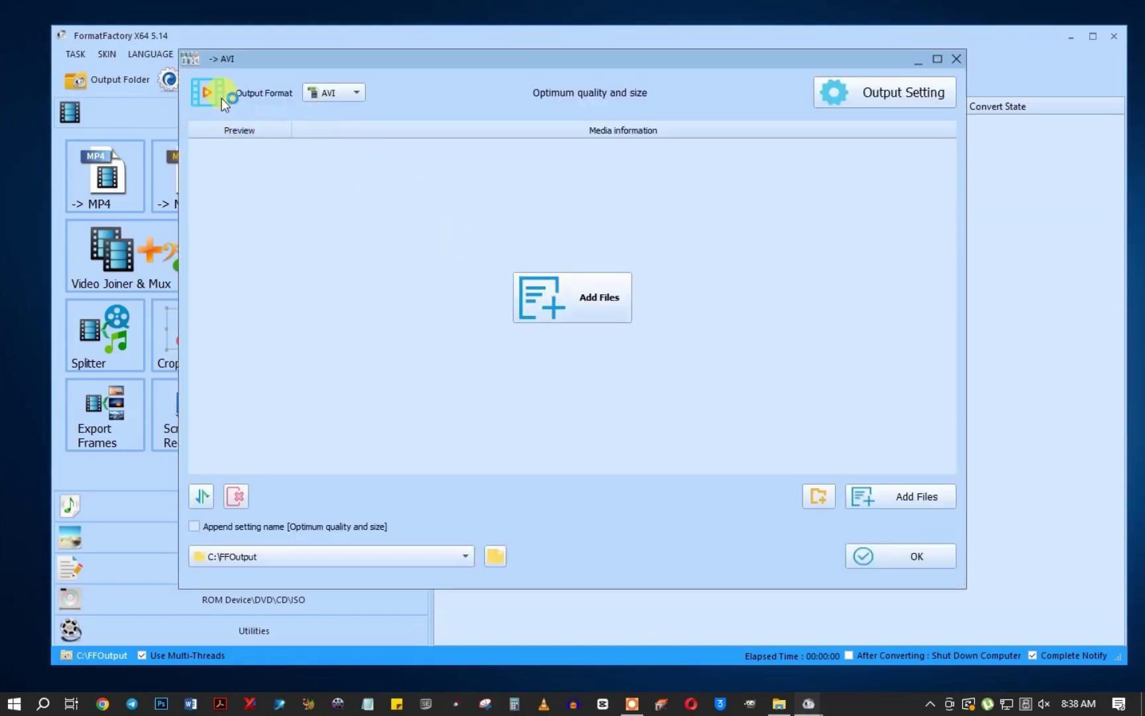
{"action": "left_click", "coordinate": [359, 99]}
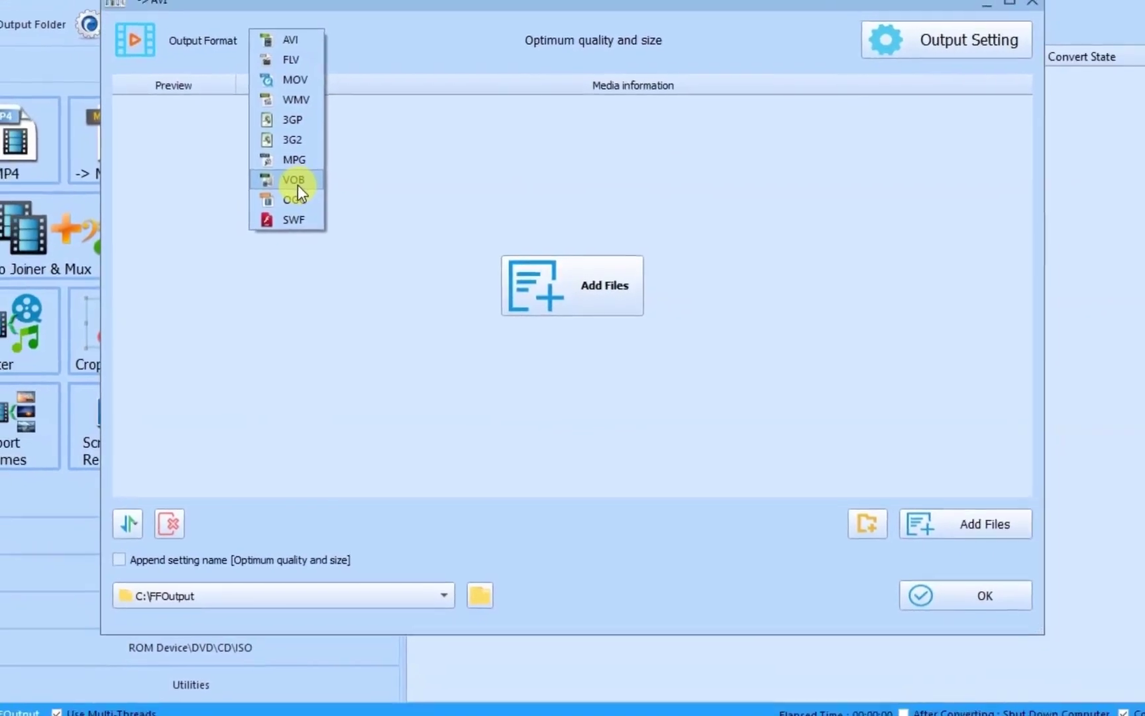
{"action": "left_click", "coordinate": [377, 2]}
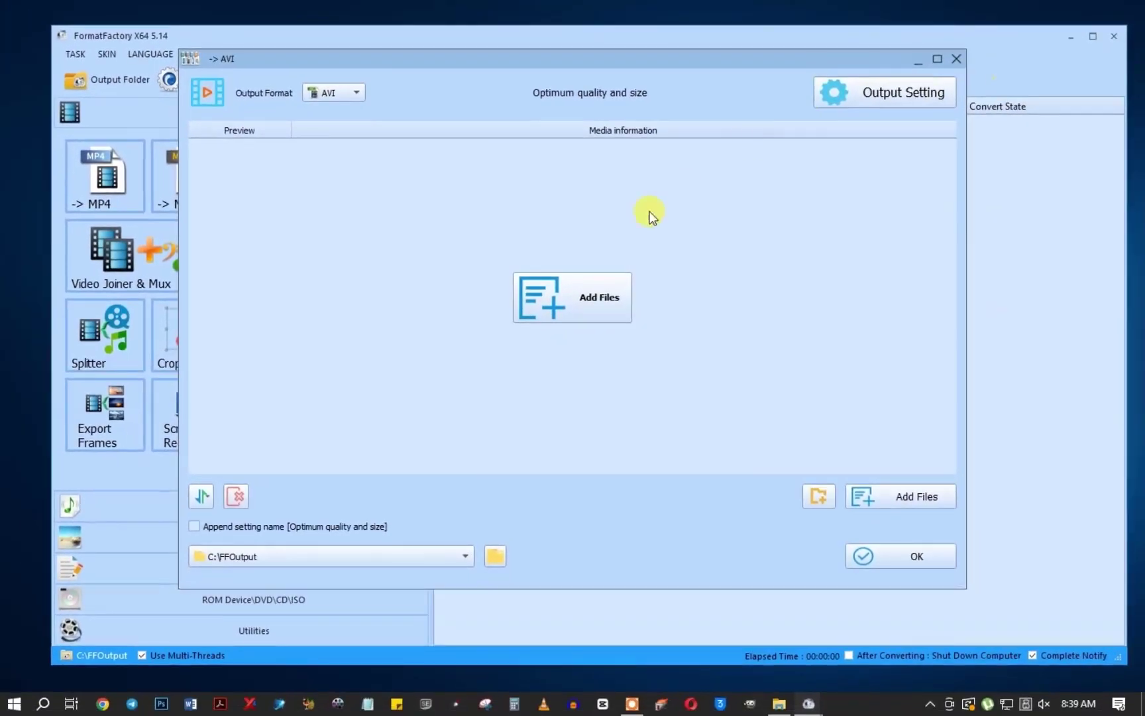
{"action": "left_click", "coordinate": [957, 59]}
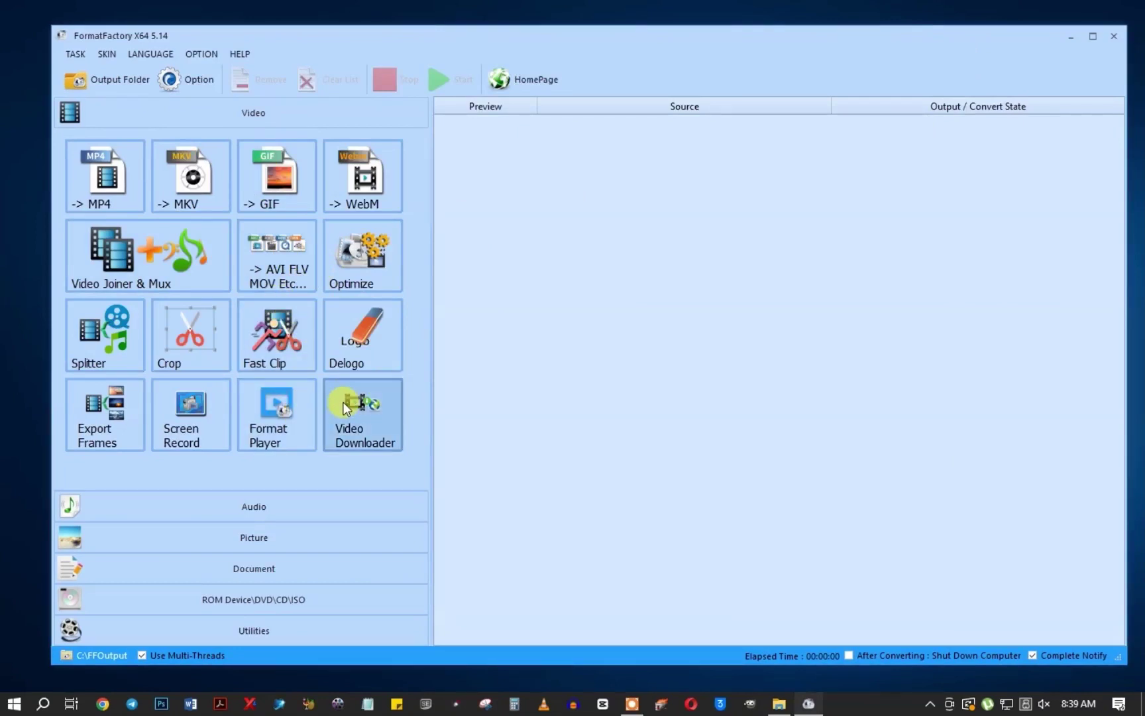
Step: Reopen the AVI FLV MOV converter, move its window down slightly and set the output format to 3GP
{"action": "left_click", "coordinate": [285, 248]}
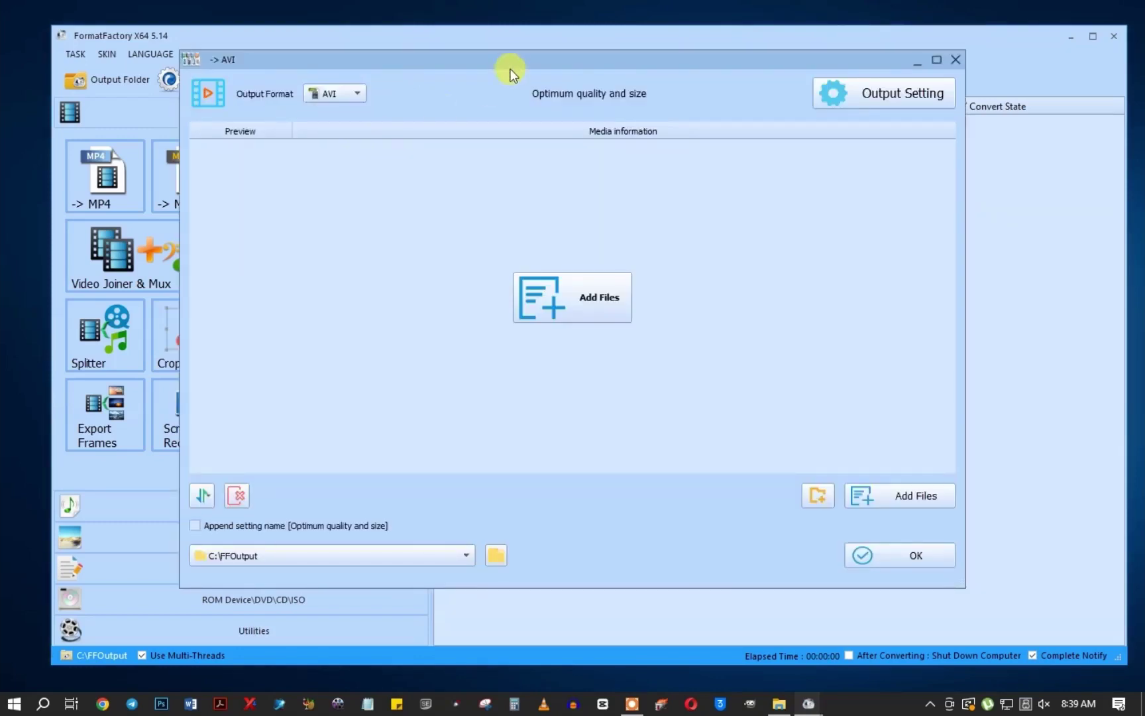
{"action": "left_click_drag", "start_coordinate": [516, 58], "coordinate": [500, 77]}
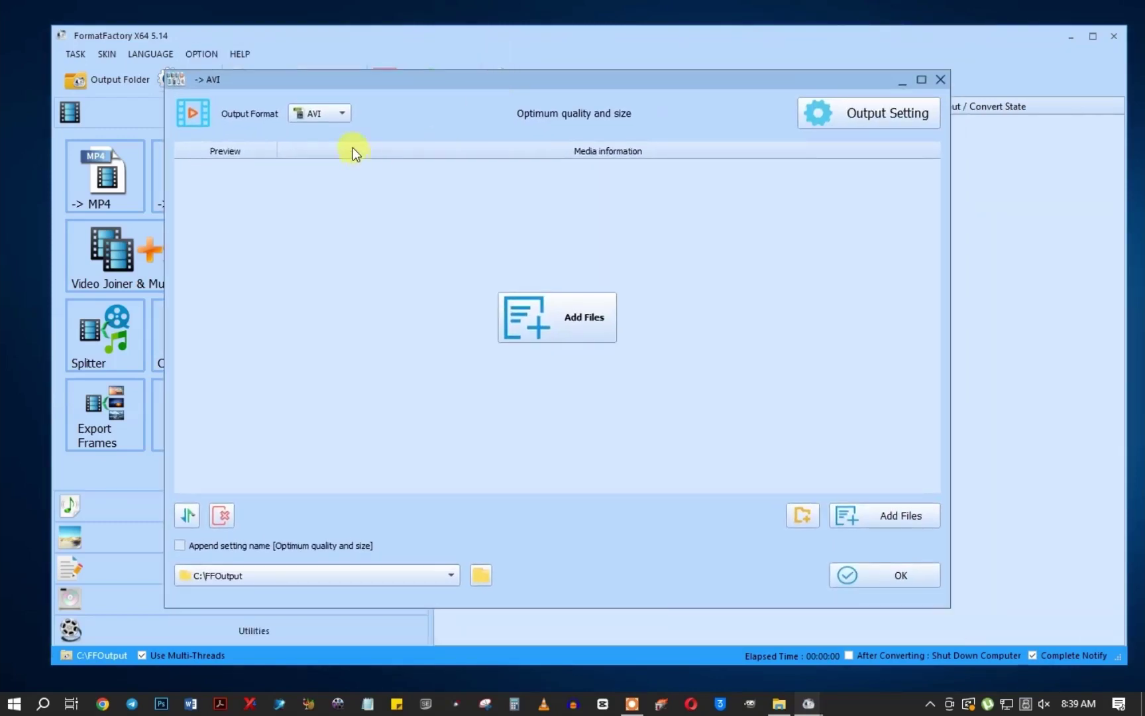
{"action": "left_click", "coordinate": [343, 115]}
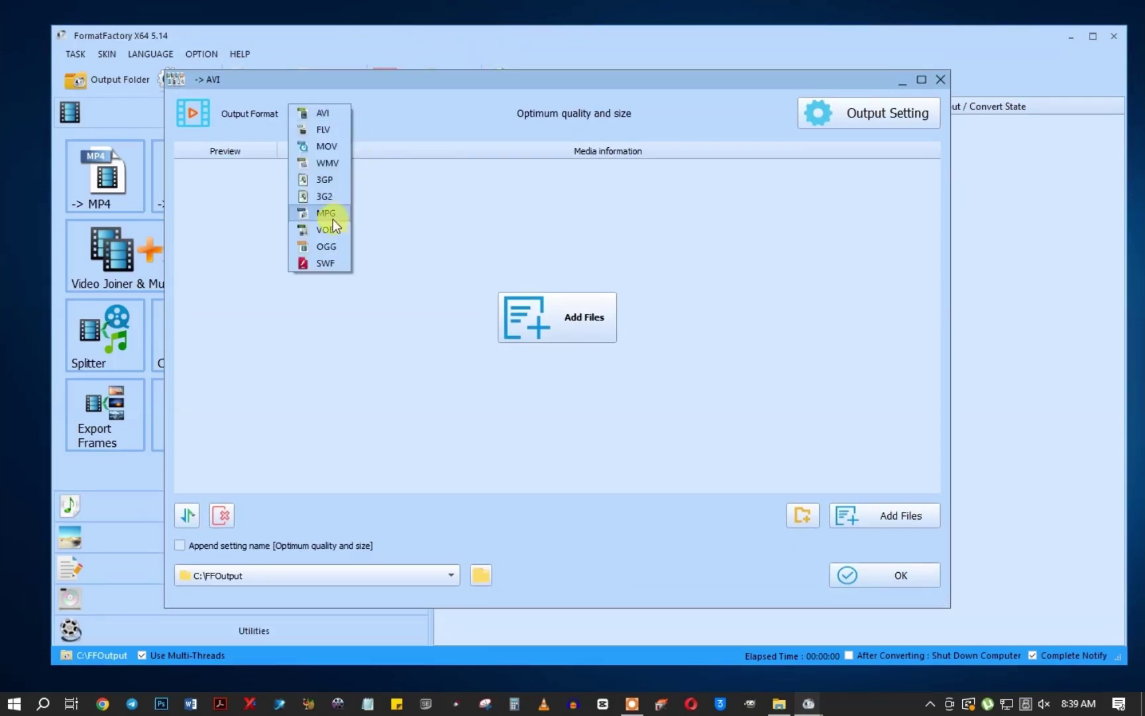
{"action": "left_click", "coordinate": [326, 181]}
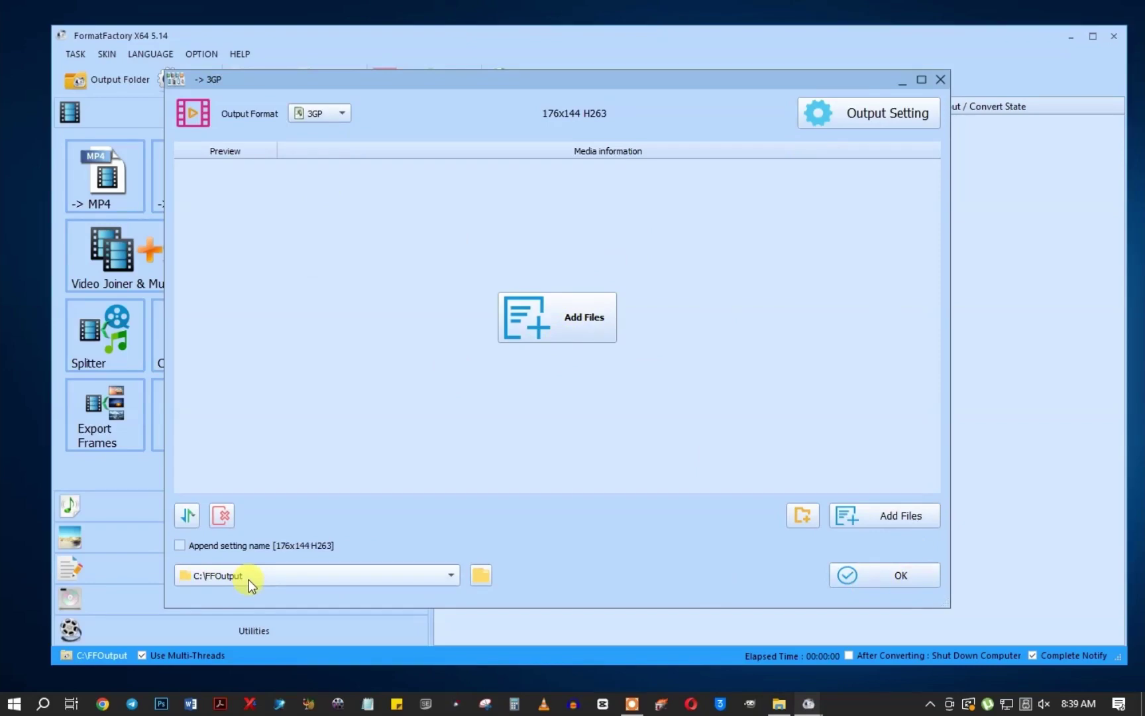
Step: Open the output settings of the 3GP converter and look through the Video, Audio, Subtitle, Other and Watermark settings
{"action": "left_click", "coordinate": [862, 112]}
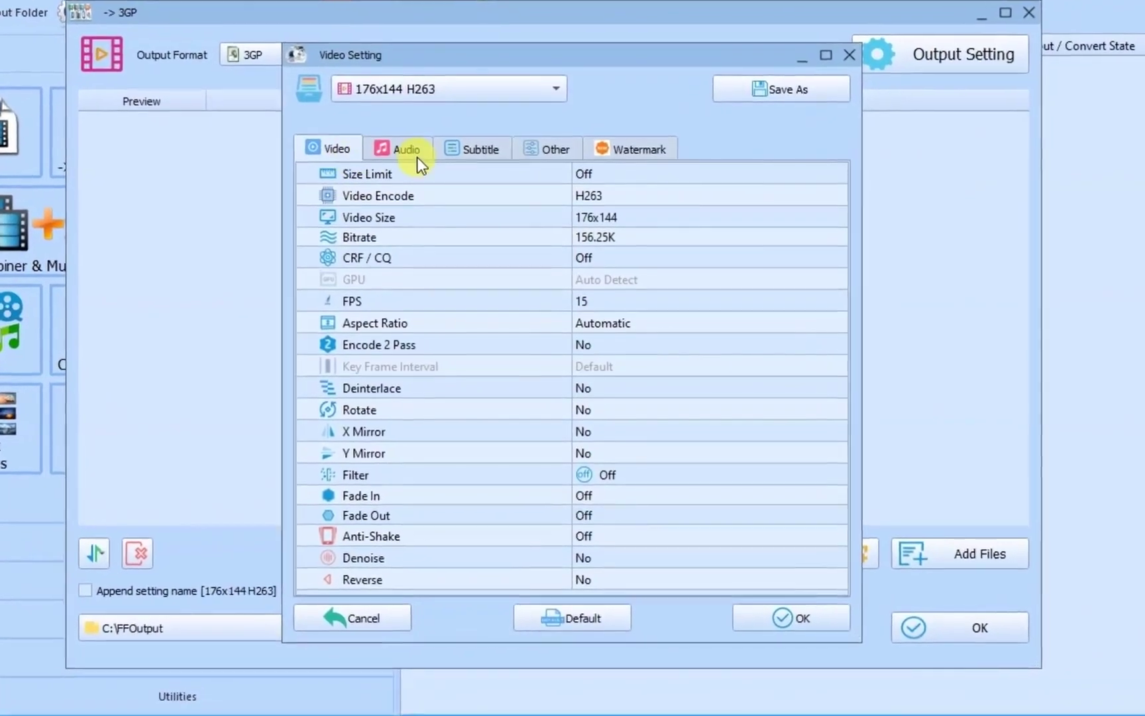
{"action": "left_click", "coordinate": [392, 144]}
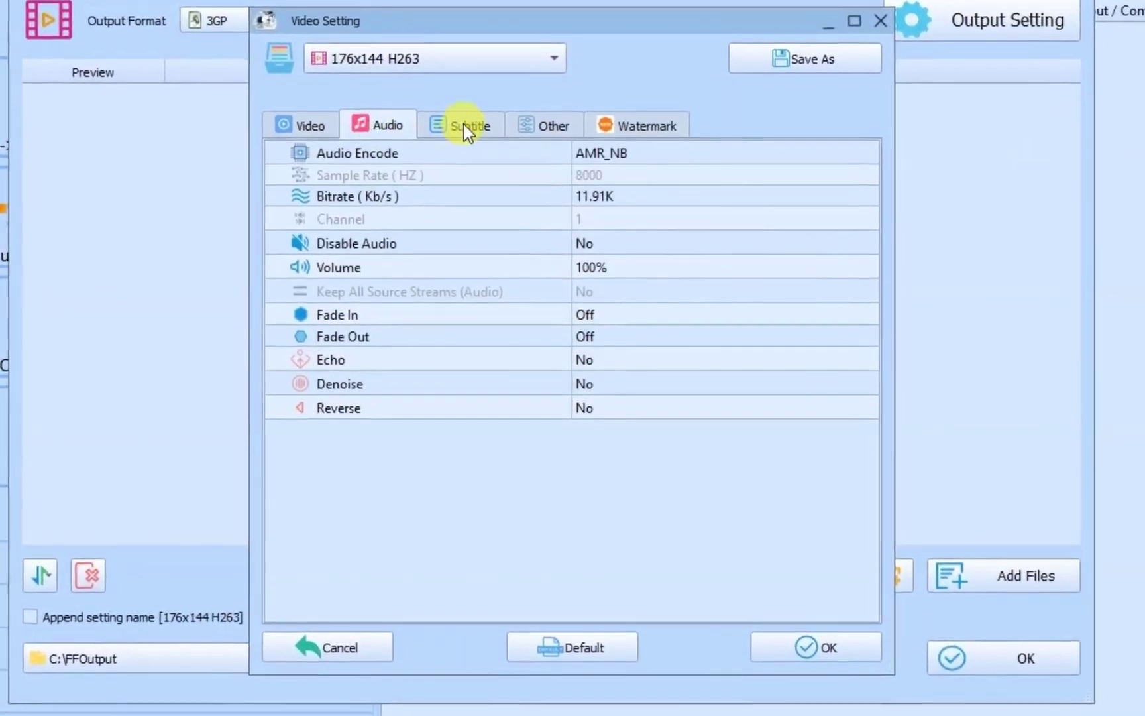
{"action": "left_click", "coordinate": [471, 143]}
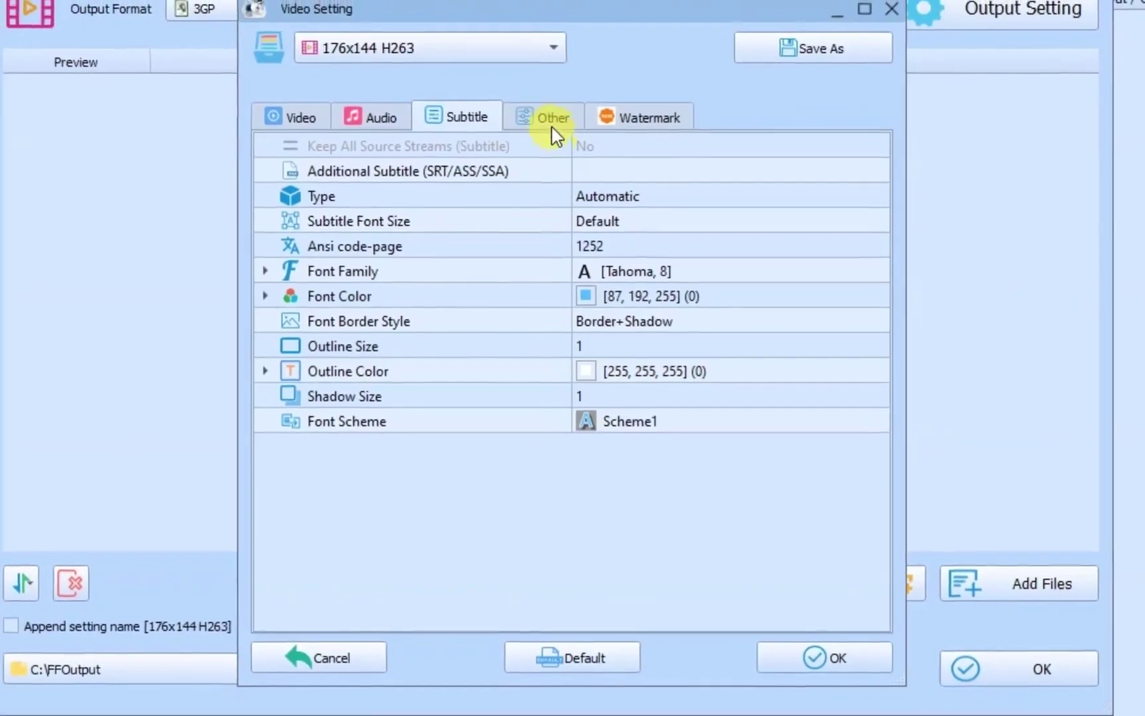
{"action": "left_click", "coordinate": [555, 132]}
{"action": "left_click", "coordinate": [656, 119]}
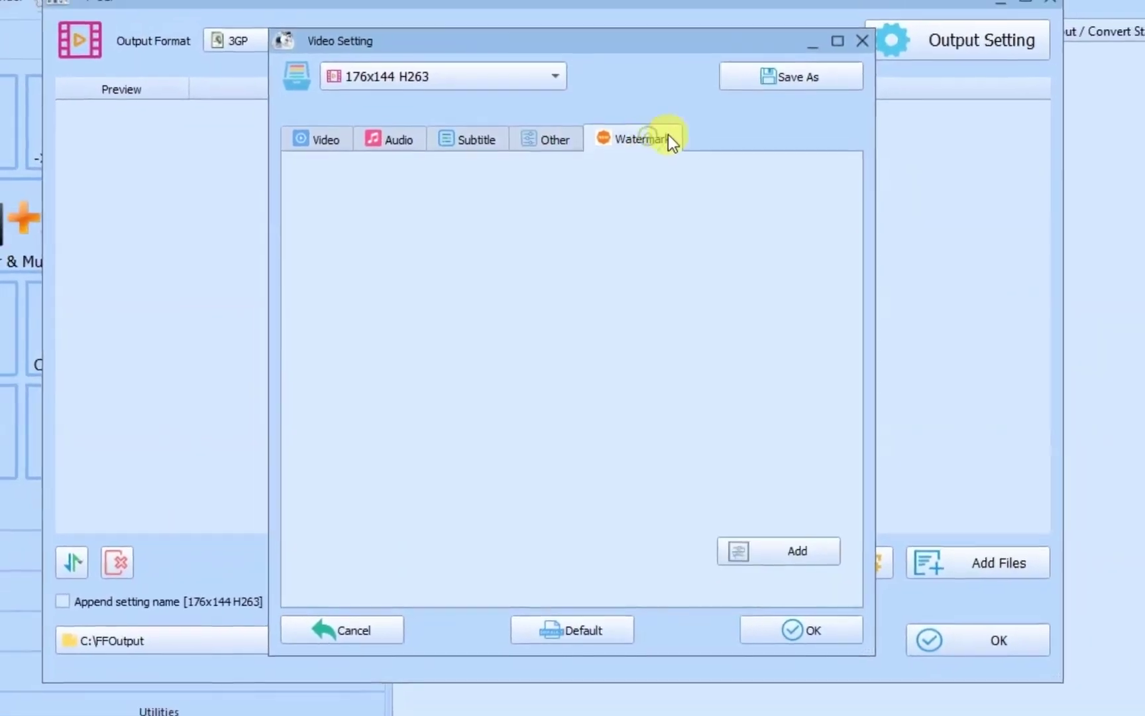
Step: Return to the video settings, view the available 3GP presets, then accept the settings and close the converter
{"action": "left_click", "coordinate": [328, 147]}
{"action": "left_click", "coordinate": [533, 86]}
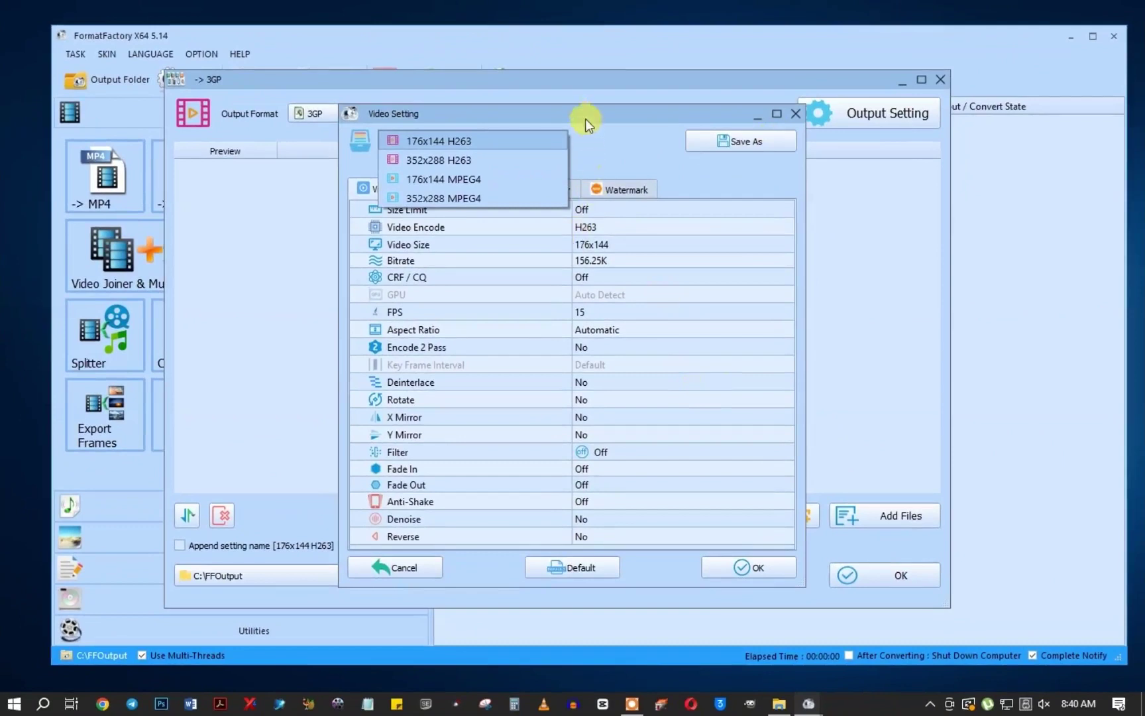
{"action": "left_click", "coordinate": [583, 92]}
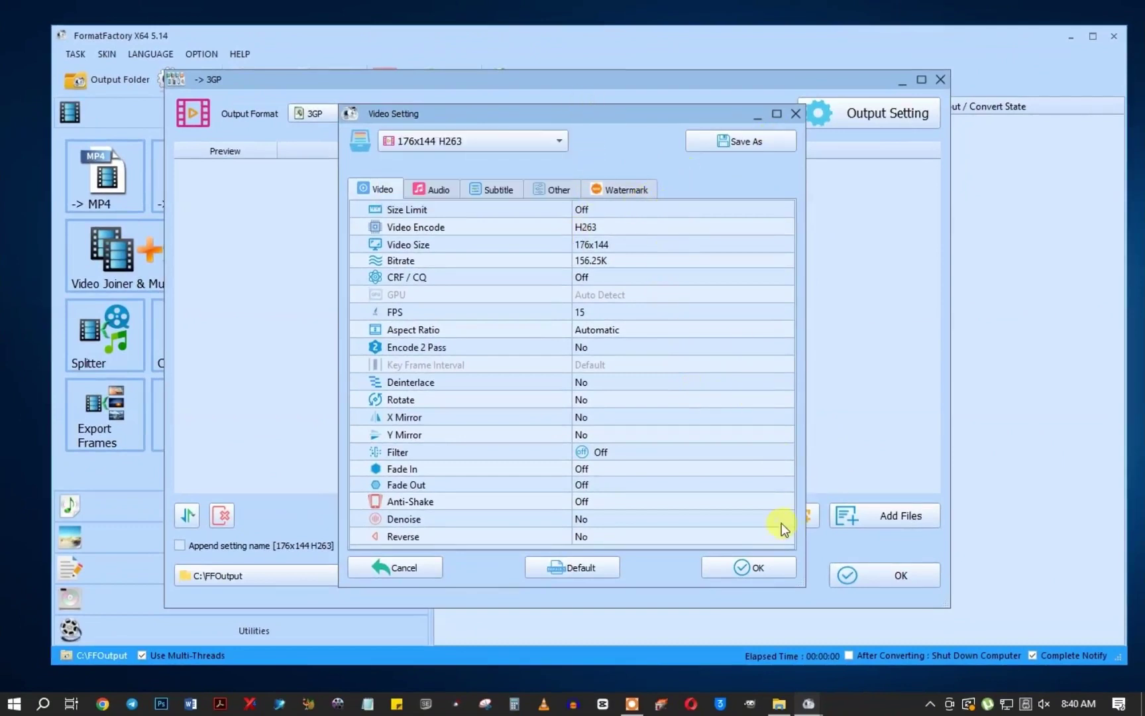
{"action": "left_click", "coordinate": [756, 572]}
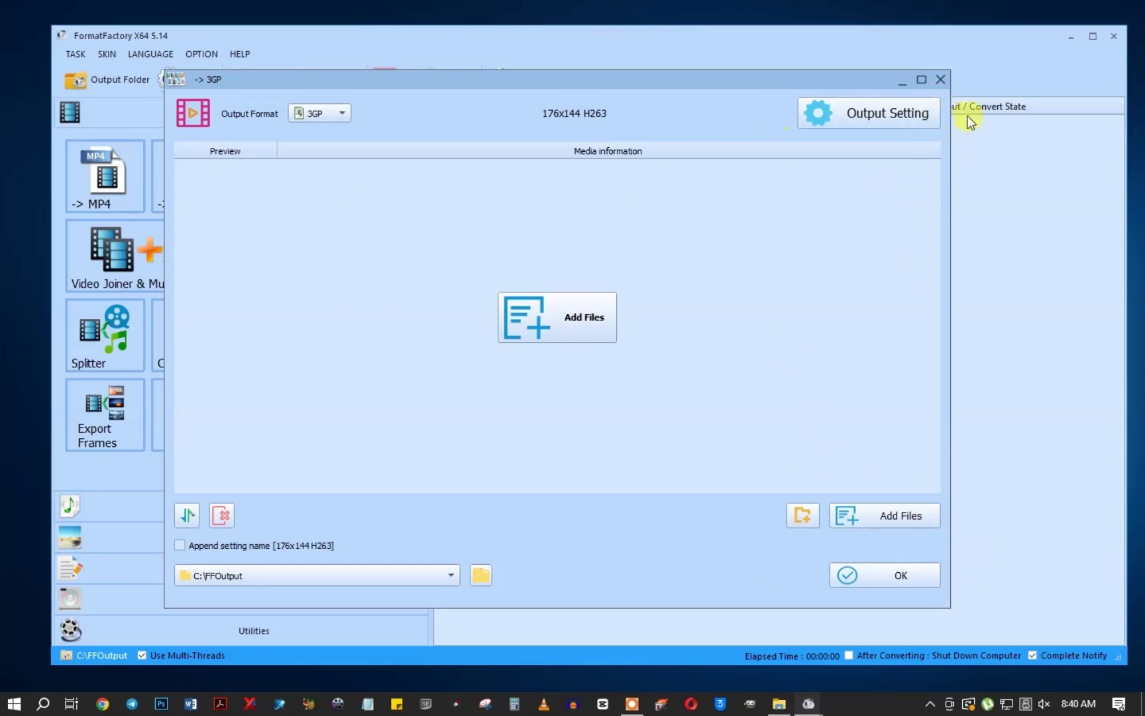
{"action": "left_click", "coordinate": [941, 79]}
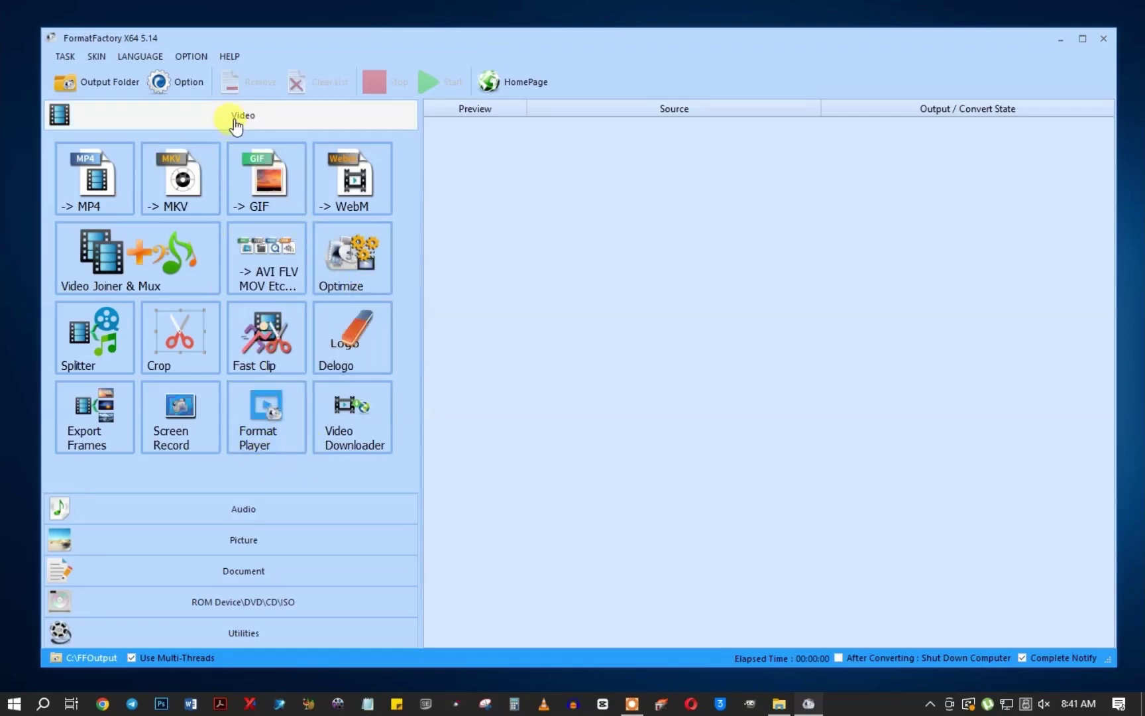
Step: Look through the tools in the Audio, Picture, Document, ROM Device\DVD\CD\ISO and Utilities categories
{"action": "left_click", "coordinate": [246, 512]}
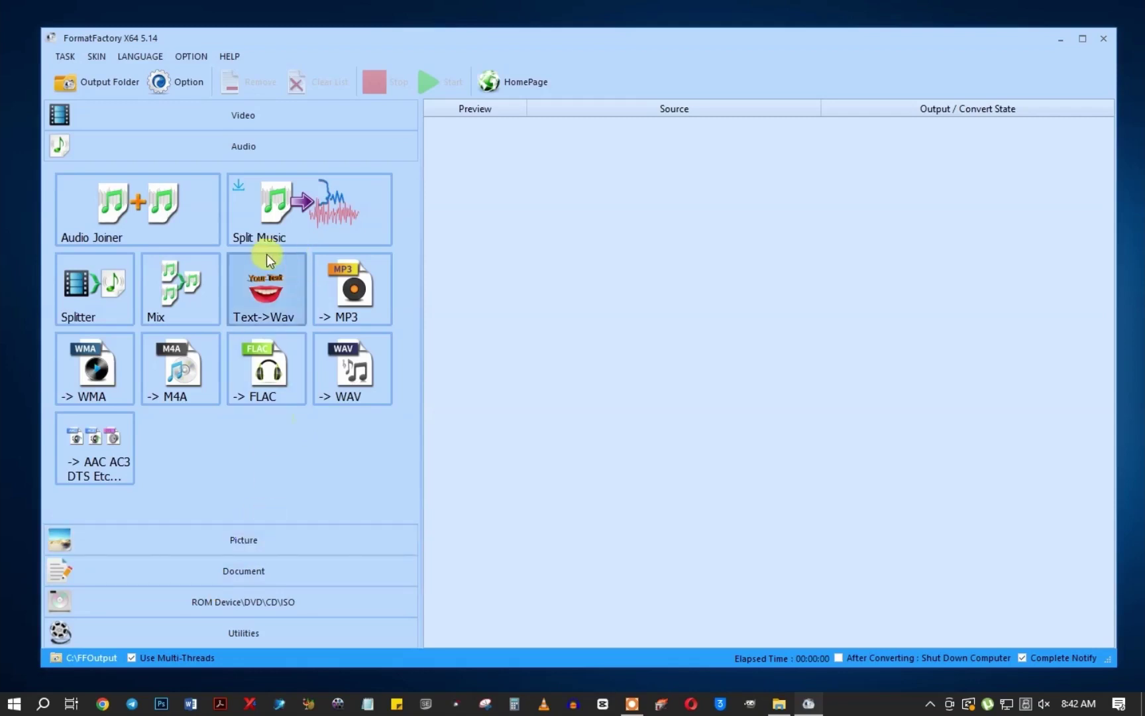
{"action": "left_click", "coordinate": [241, 544]}
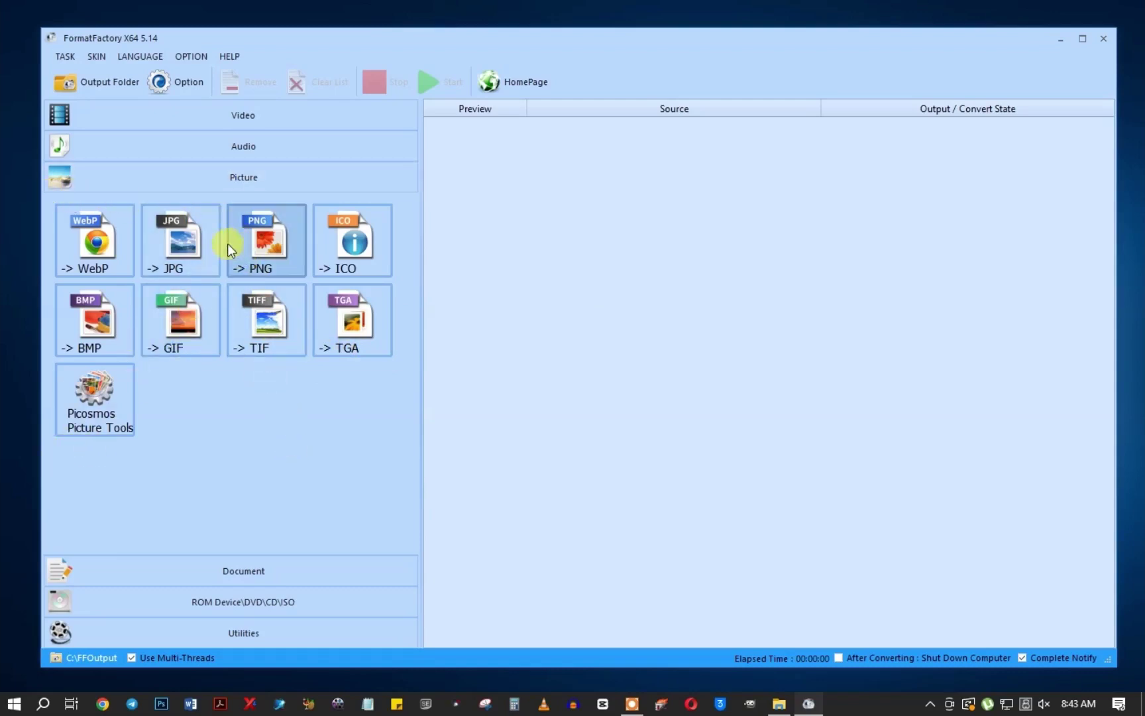
{"action": "left_click", "coordinate": [228, 574]}
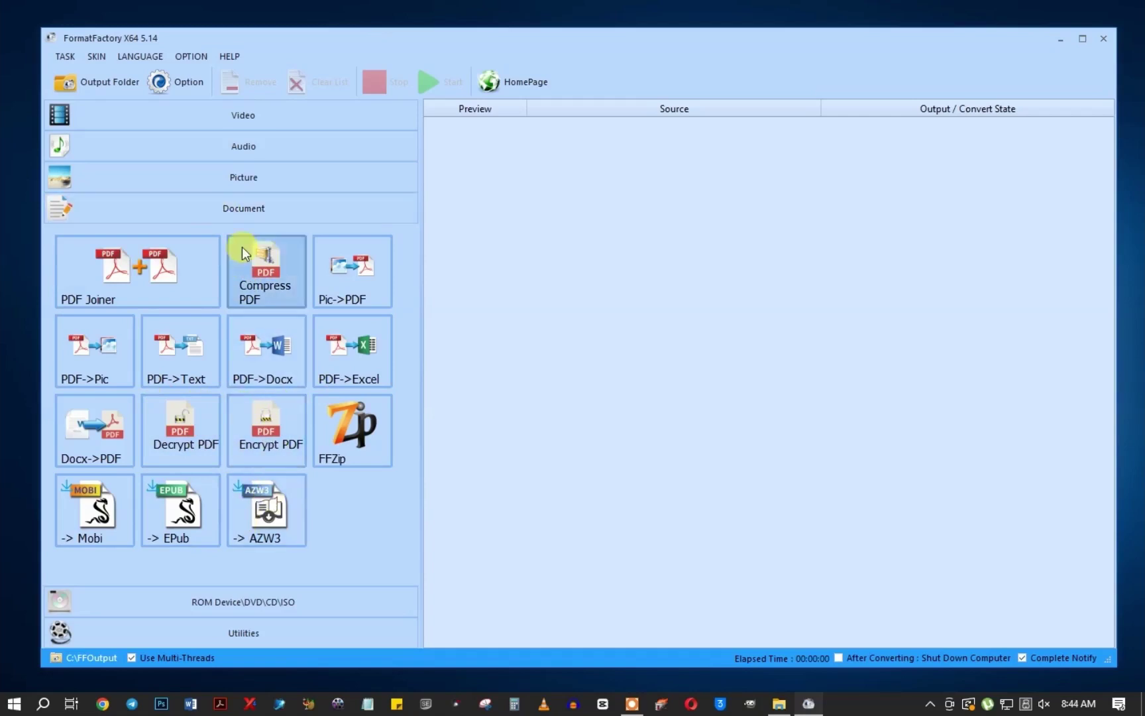
{"action": "left_click", "coordinate": [216, 603]}
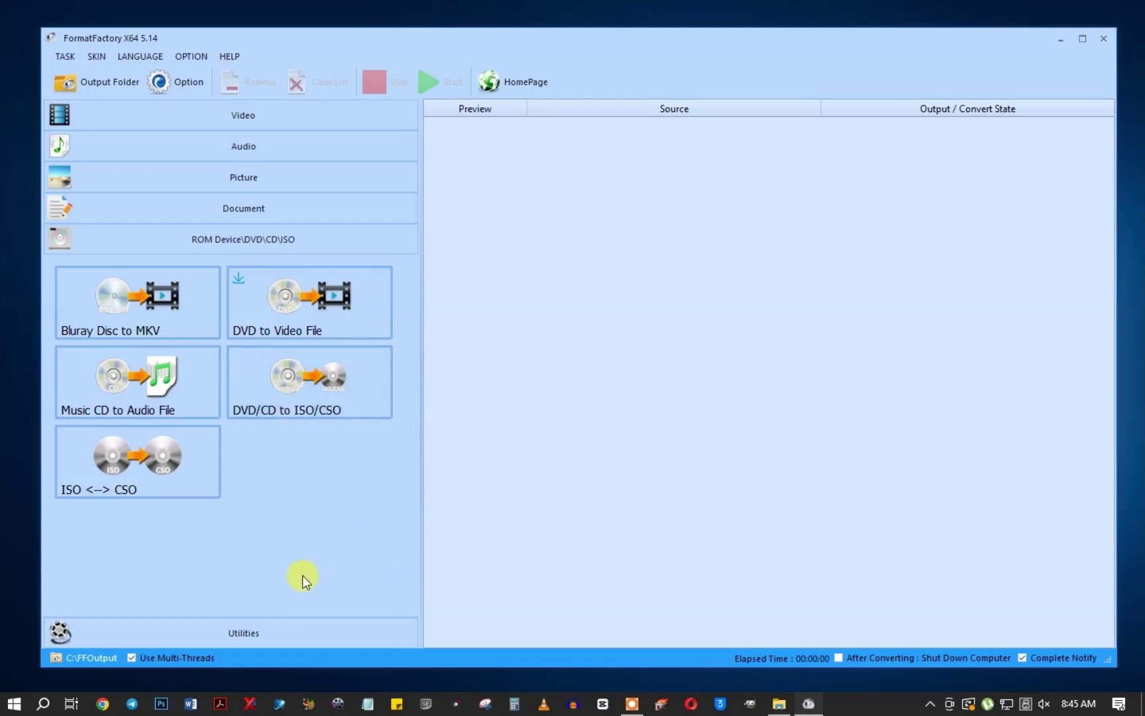
{"action": "left_click", "coordinate": [246, 634]}
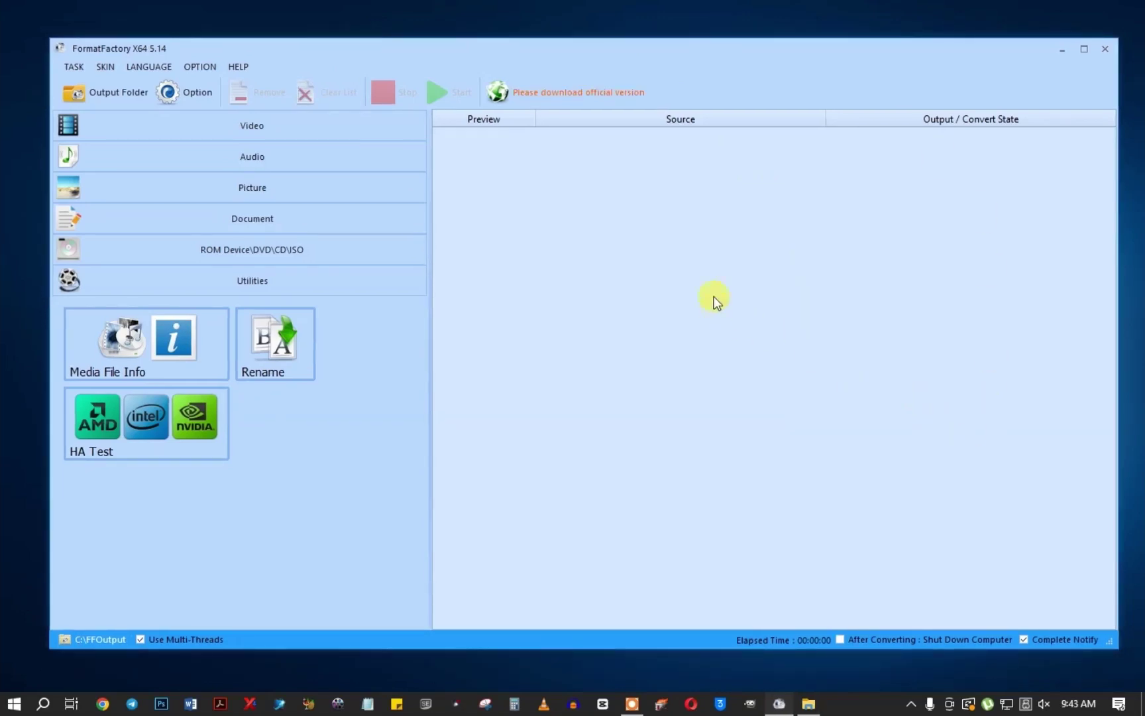
Step: Move the main window slightly down, add the 1-JPG image from the Sampel folder and choose PNG as its output format
{"action": "mouse_move", "coordinate": [637, 51]}
{"action": "left_mouse_down"}
{"action": "mouse_move", "coordinate": [644, 84]}
{"action": "mouse_move", "coordinate": [635, 53]}
{"action": "left_mouse_up"}
{"action": "left_click_drag", "start_coordinate": [725, 49], "coordinate": [731, 60]}
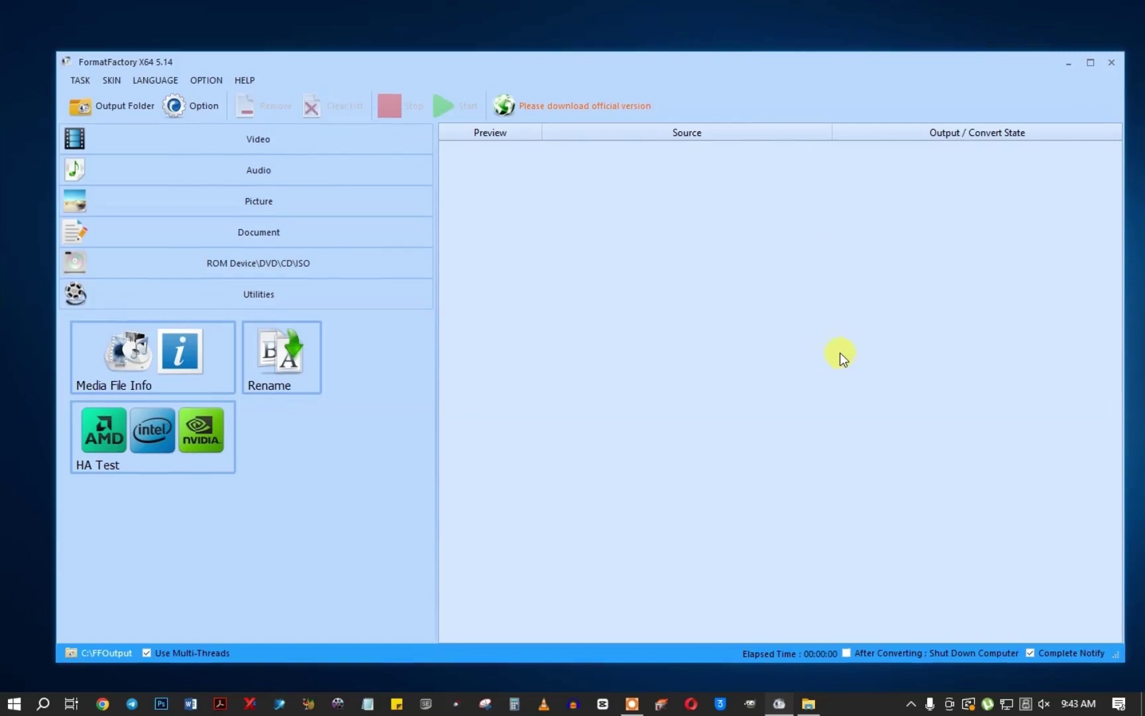
{"action": "left_click", "coordinate": [812, 701]}
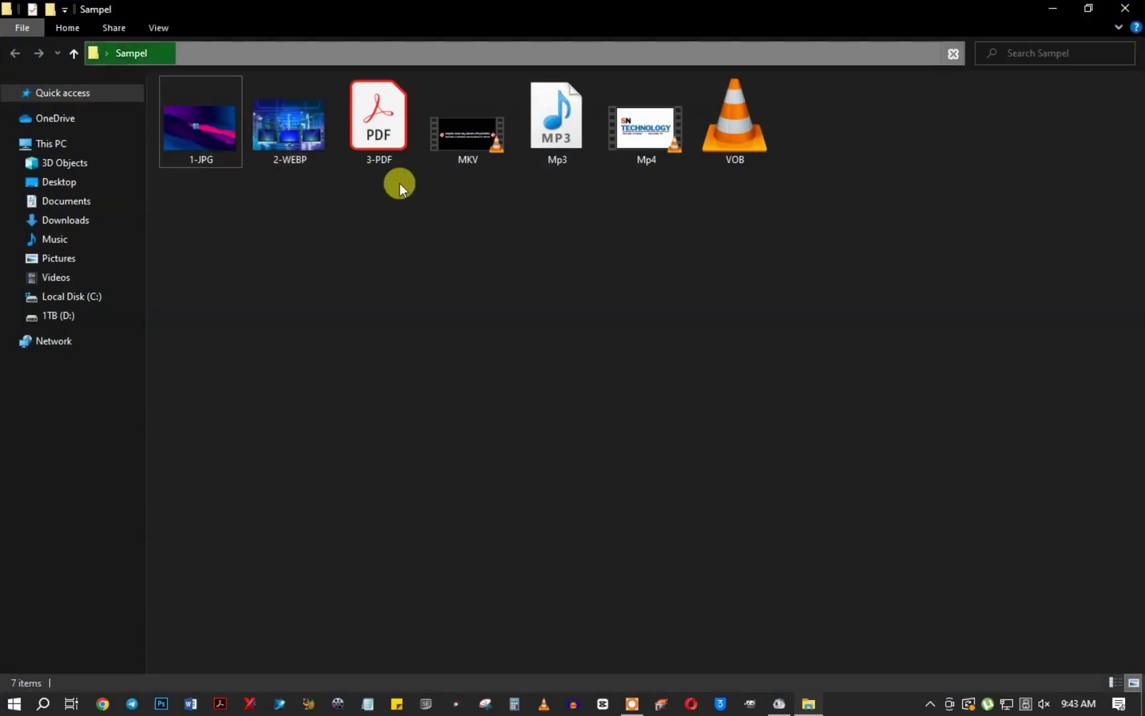
{"action": "left_click_drag", "start_coordinate": [195, 125], "coordinate": [611, 319]}
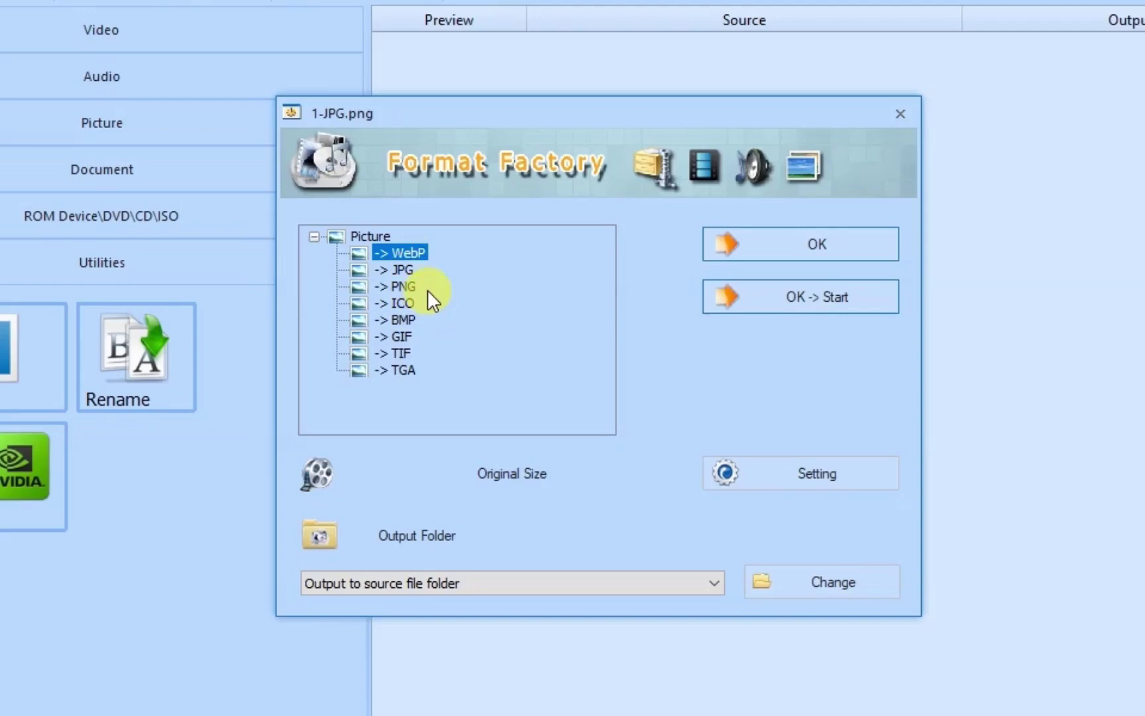
{"action": "left_click", "coordinate": [400, 287]}
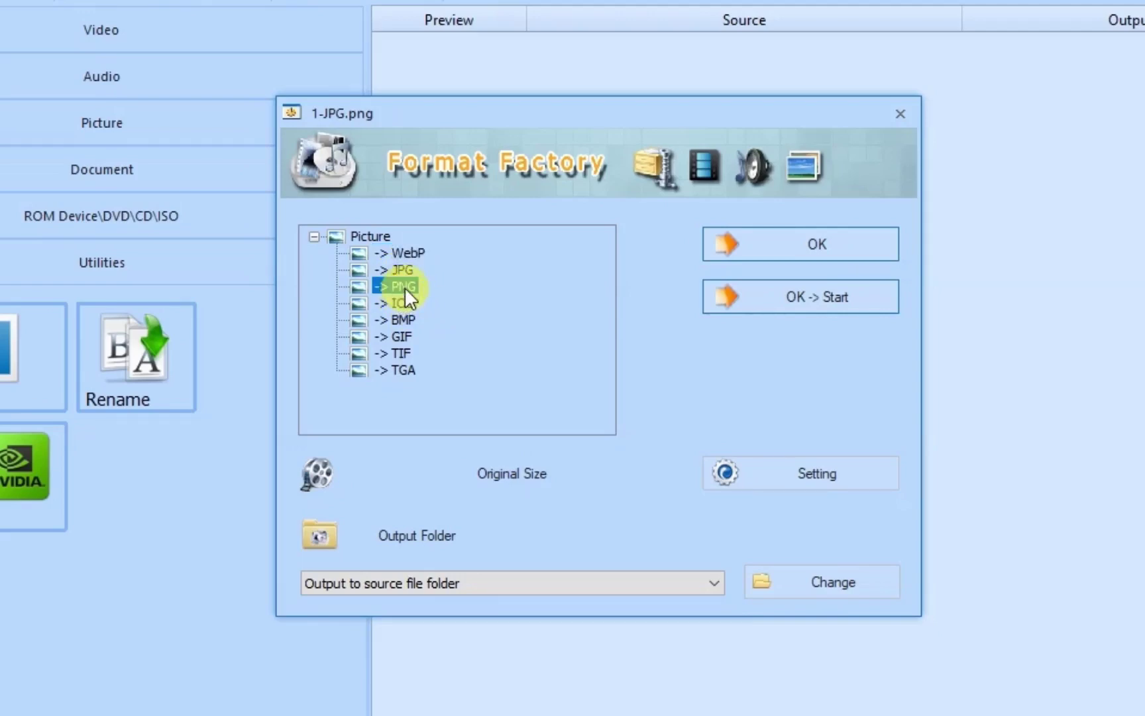
Step: Open the PNG output settings and view the size presets, keeping Original Size
{"action": "left_click", "coordinate": [787, 475]}
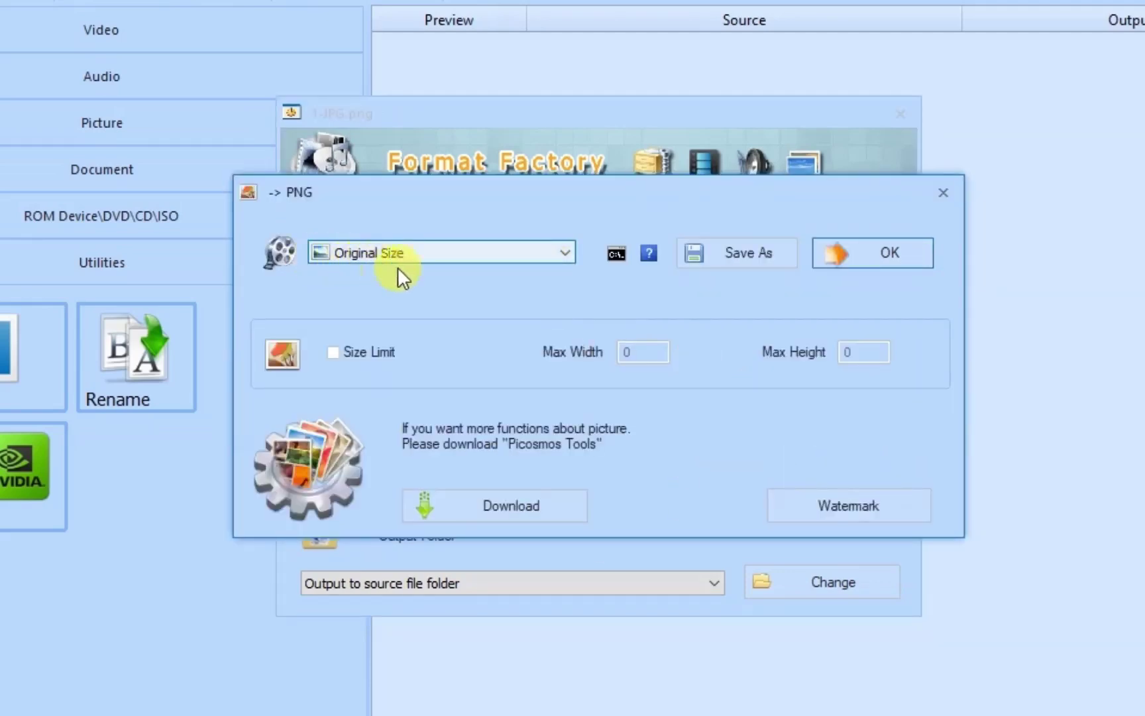
{"action": "left_click", "coordinate": [482, 254]}
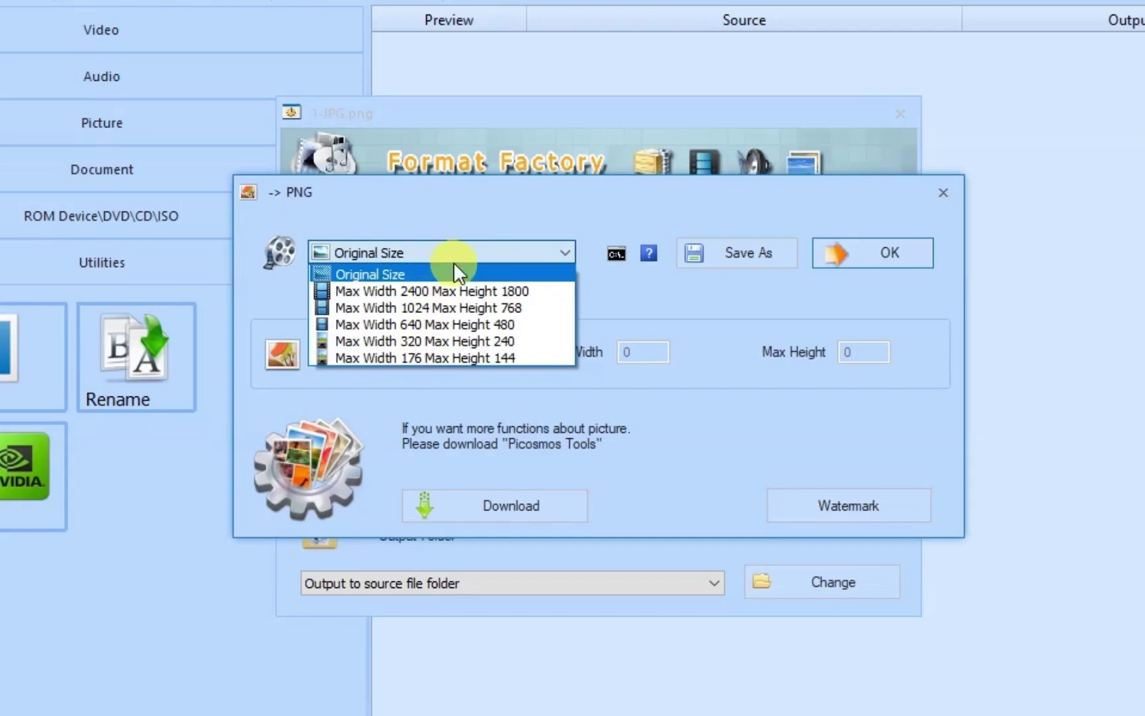
{"action": "left_click", "coordinate": [468, 217]}
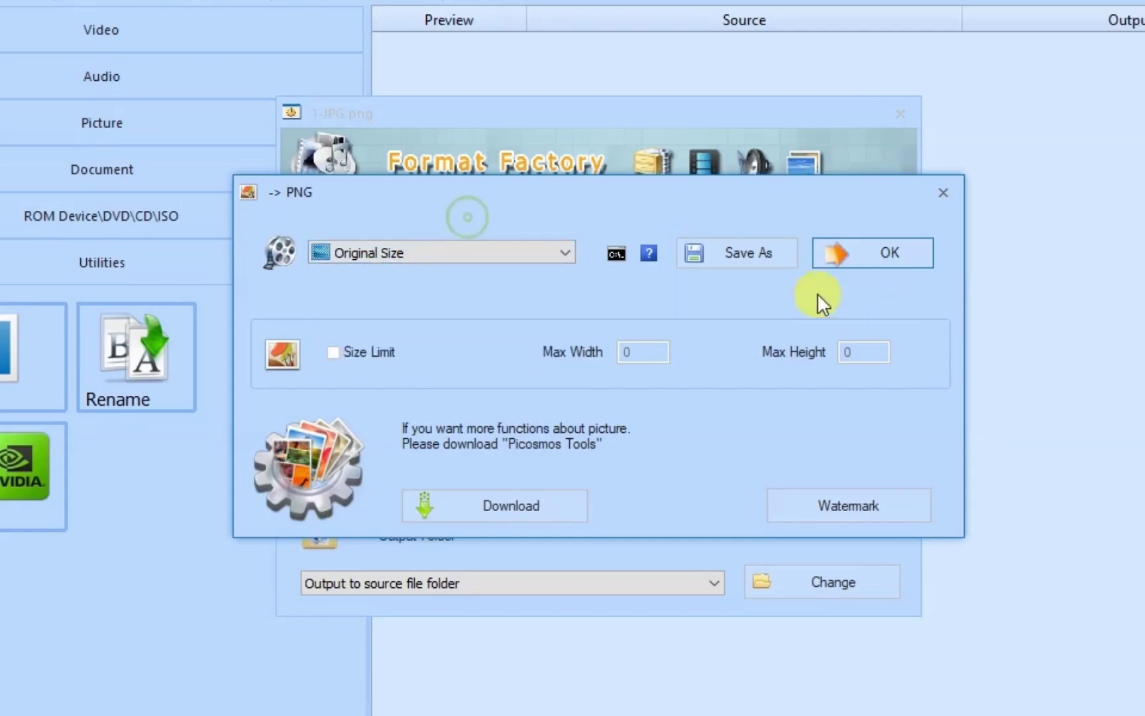
{"action": "left_click", "coordinate": [468, 255]}
{"action": "left_click", "coordinate": [453, 218]}
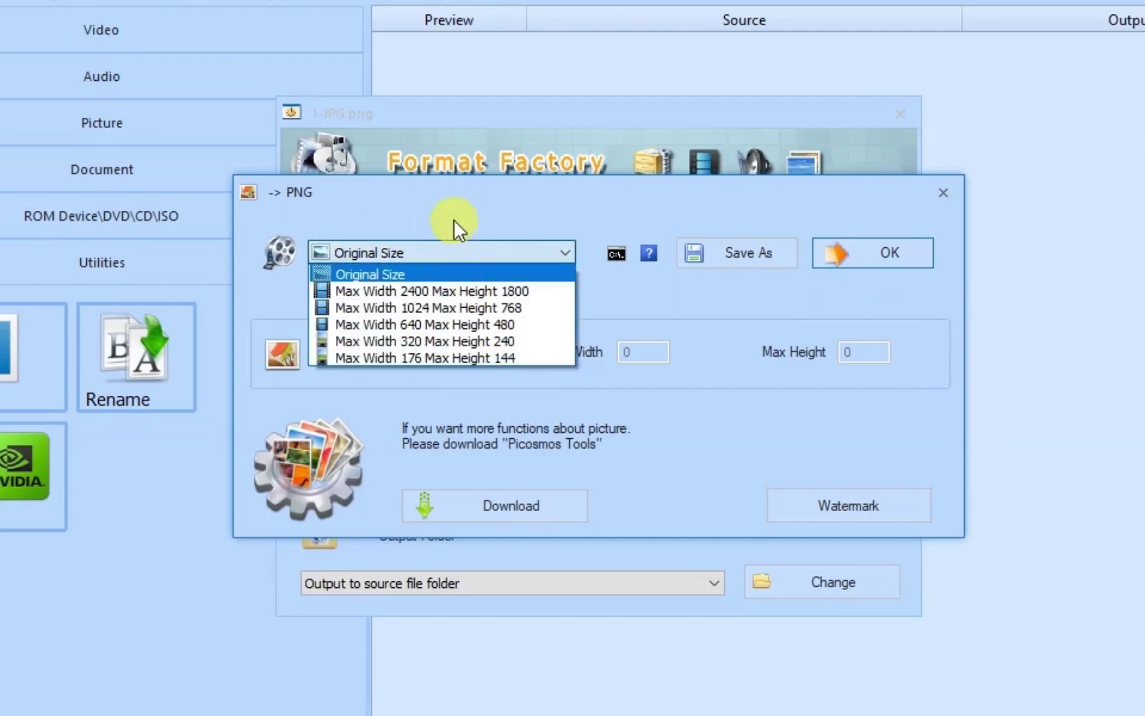
Step: Accept the PNG settings, add the image to the task list and start the conversion
{"action": "left_click", "coordinate": [876, 255]}
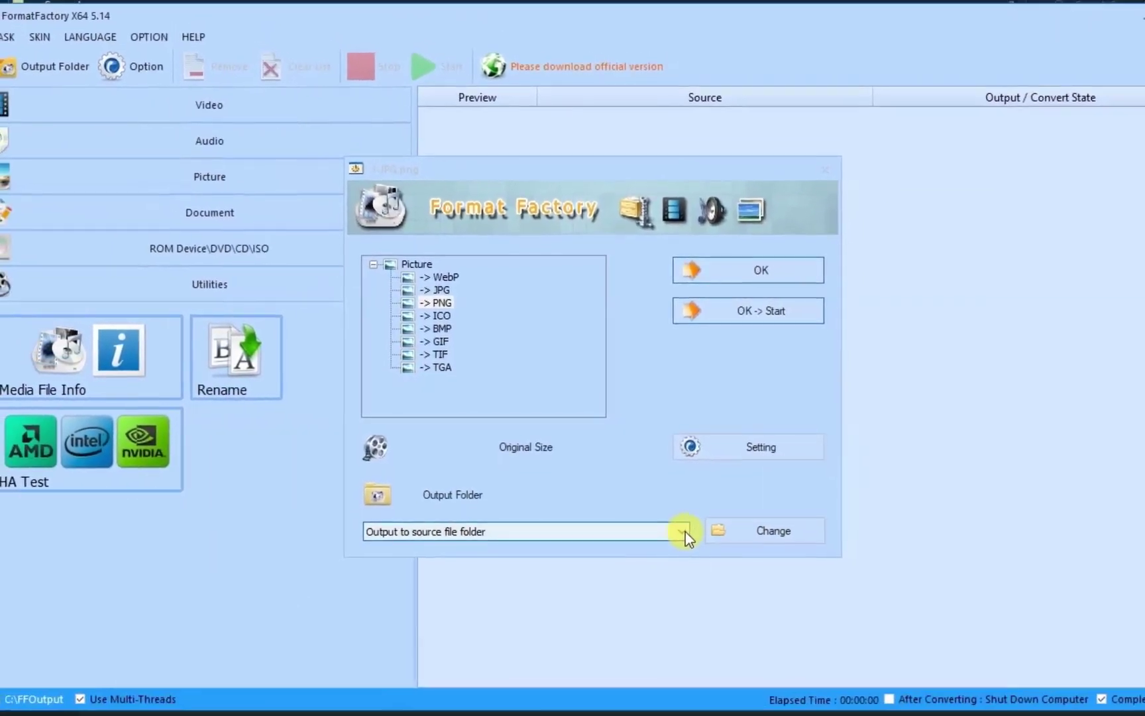
{"action": "left_click", "coordinate": [755, 269]}
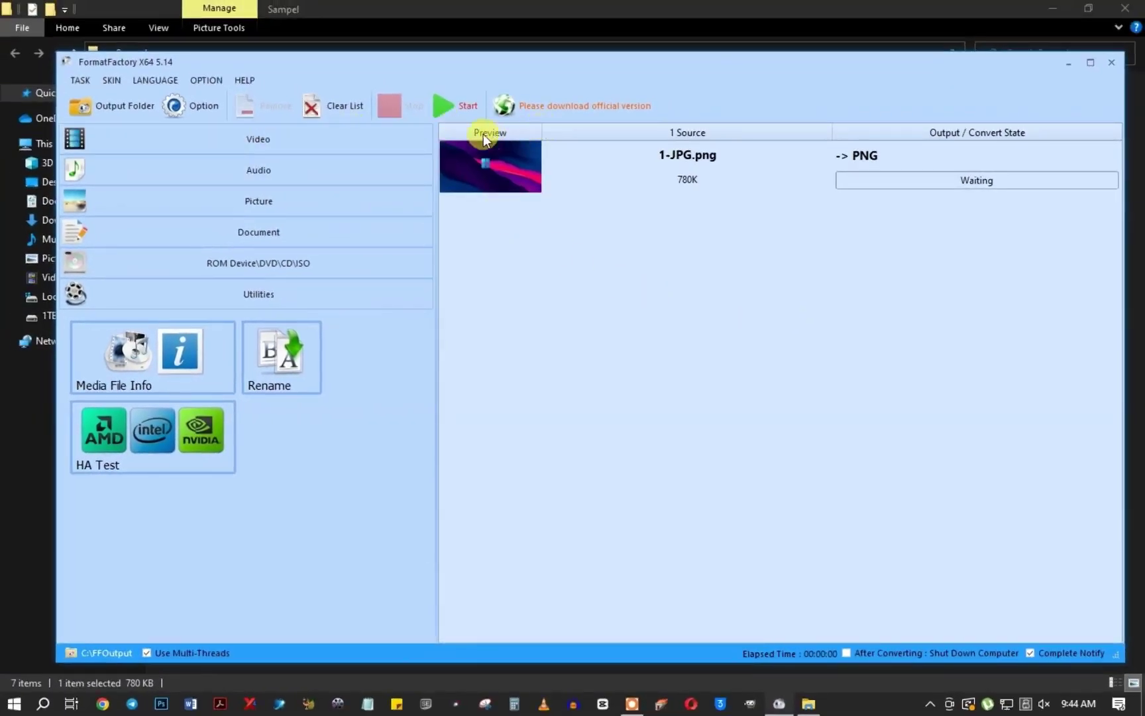
{"action": "left_click", "coordinate": [445, 108]}
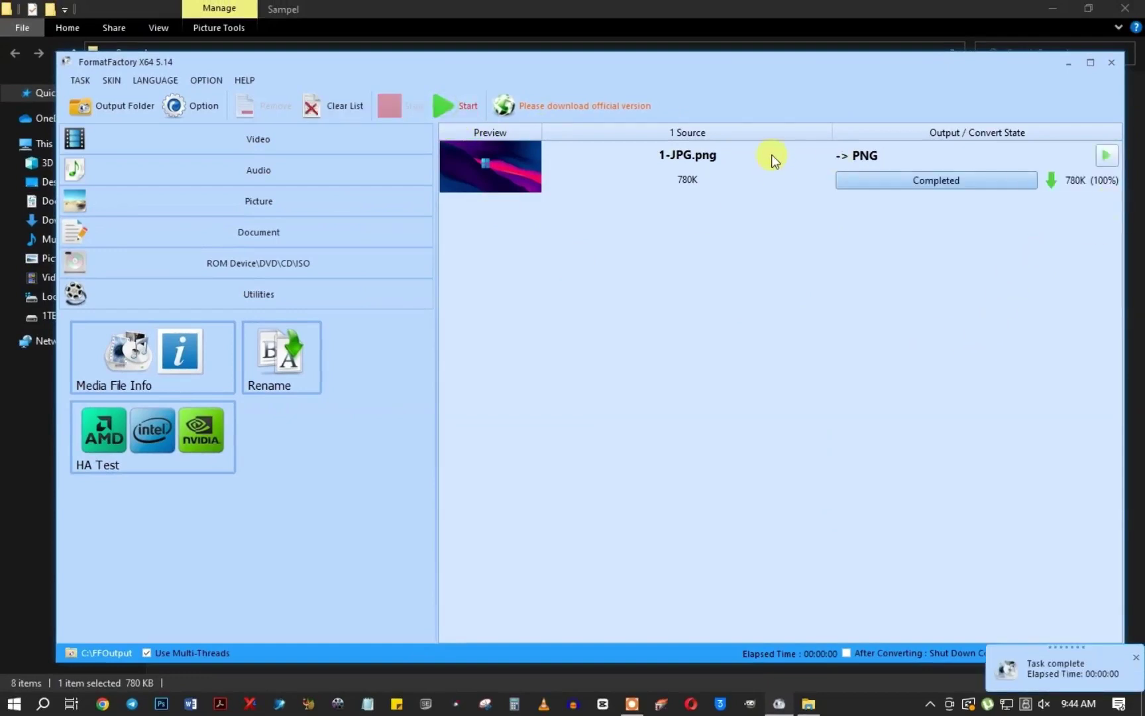
Step: Check the Sampel folder for the converted image and return to Format Factory
{"action": "left_click", "coordinate": [1068, 63]}
{"action": "left_click", "coordinate": [446, 292]}
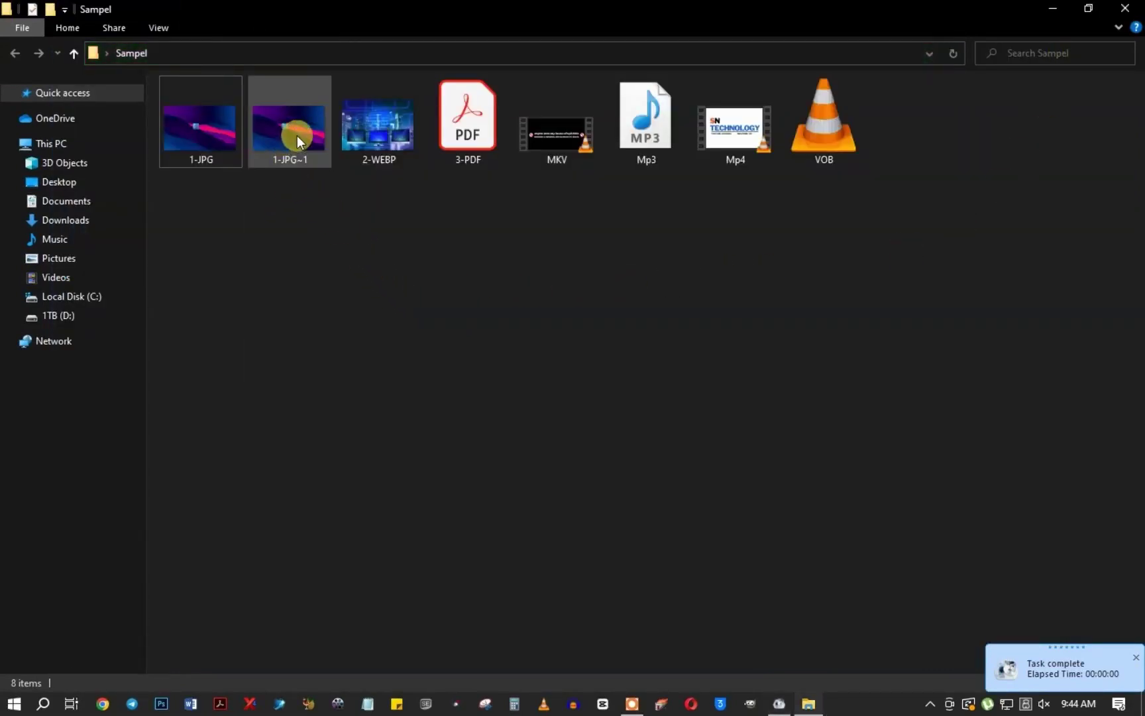
{"action": "left_click", "coordinate": [1053, 7]}
{"action": "left_click", "coordinate": [779, 703]}
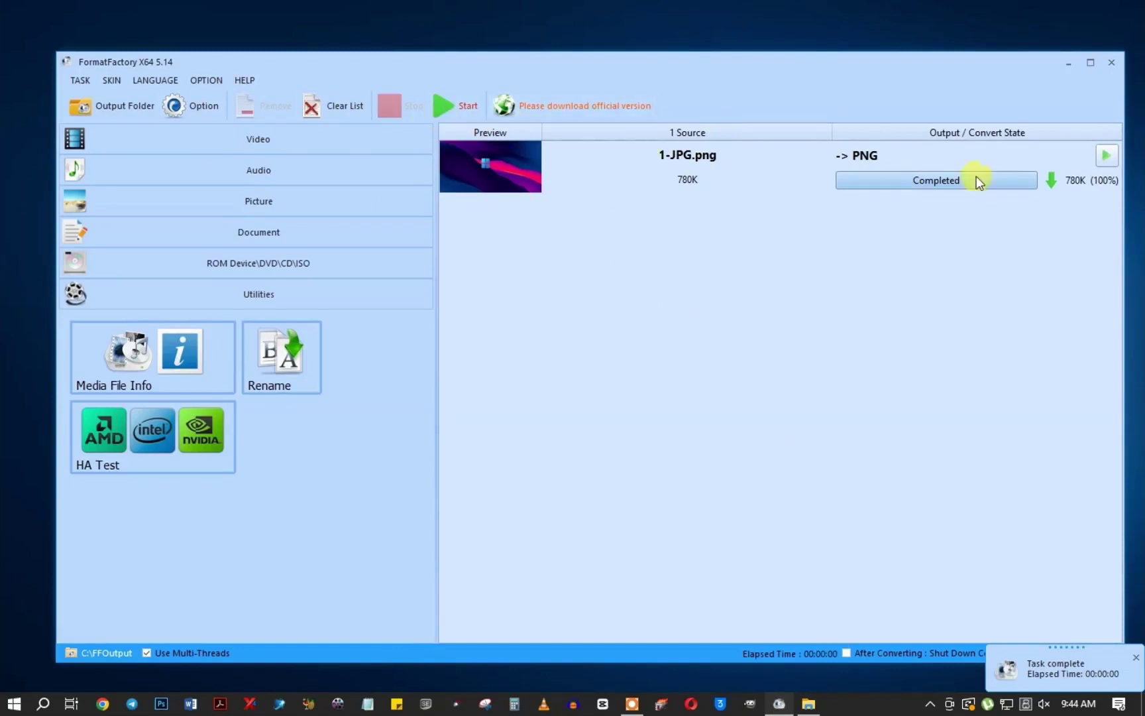
Step: Preview the converted PNG image, close the viewer and clear the task list
{"action": "left_click", "coordinate": [1109, 155]}
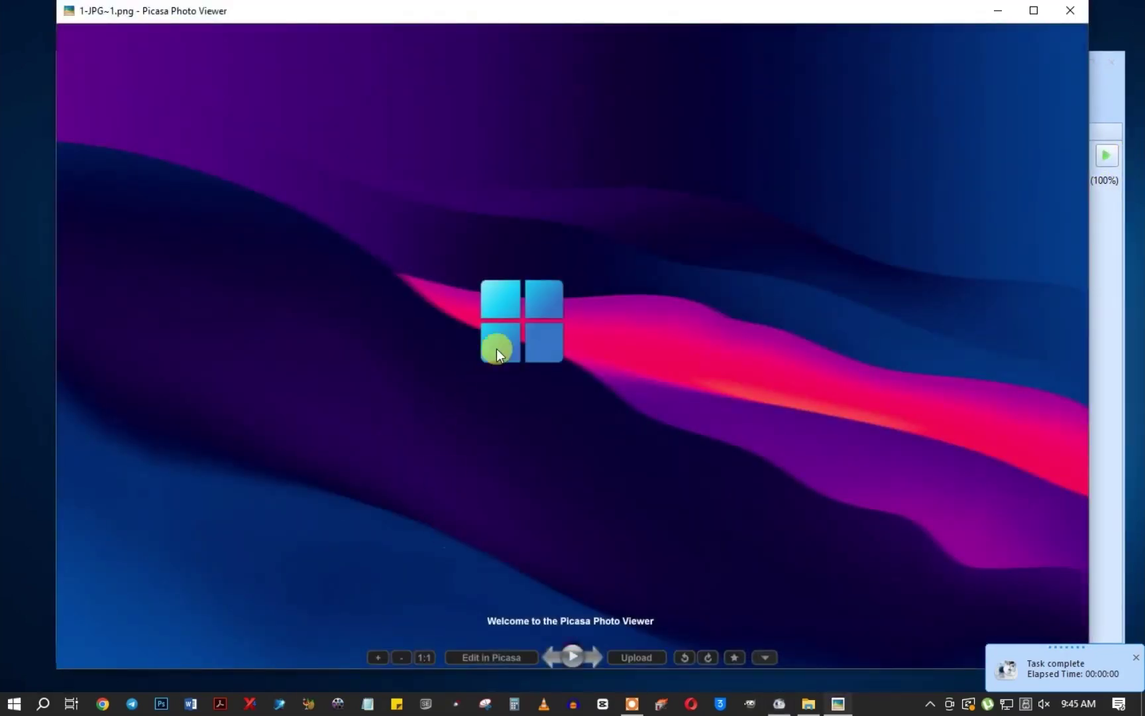
{"action": "left_click", "coordinate": [1073, 10]}
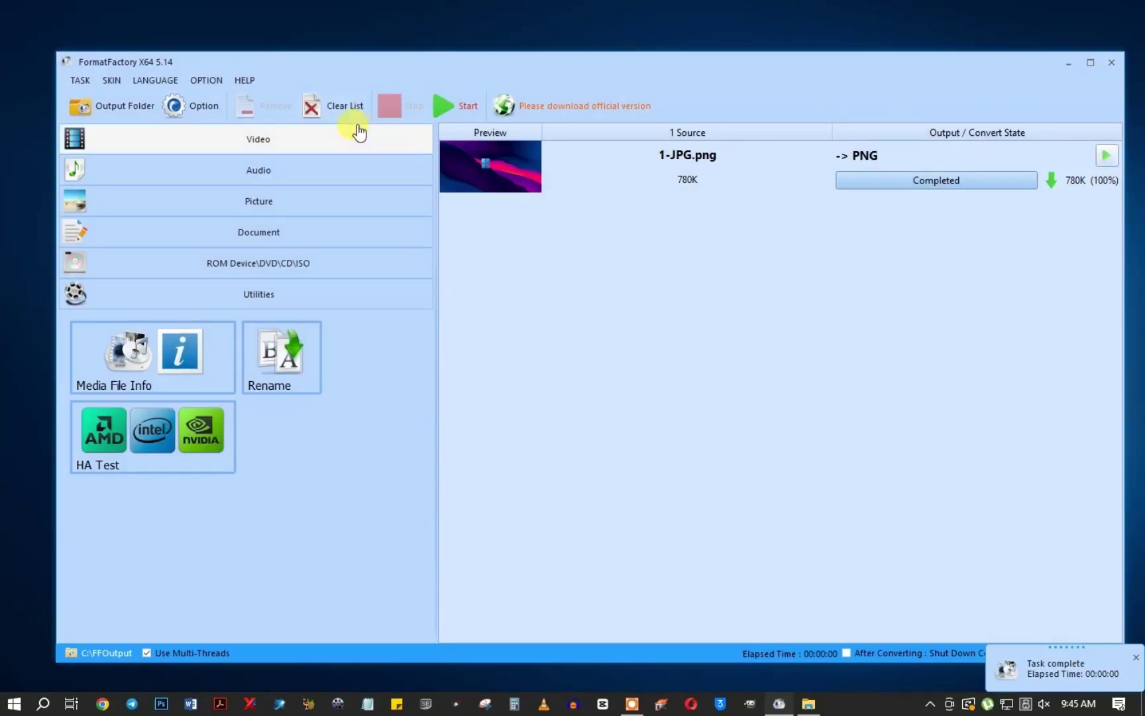
{"action": "left_click", "coordinate": [338, 106]}
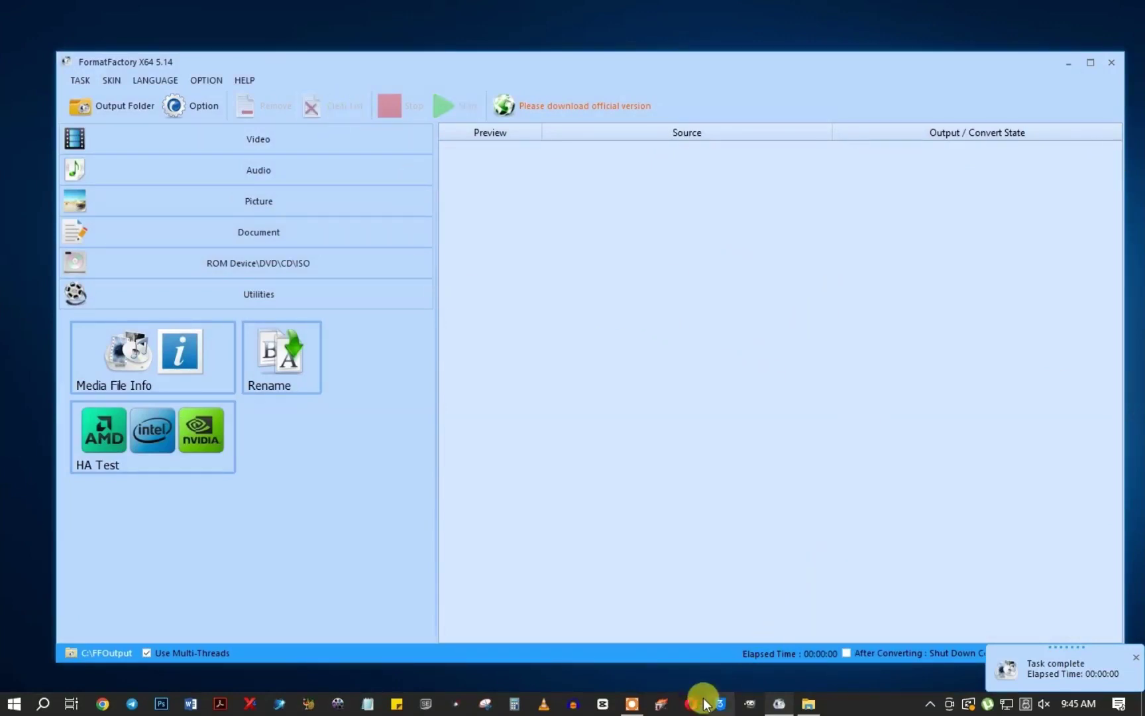
Step: Convert the 2-WEBP image from the Sampel folder to JPG and clear the finished task from the list
{"action": "left_click", "coordinate": [808, 701]}
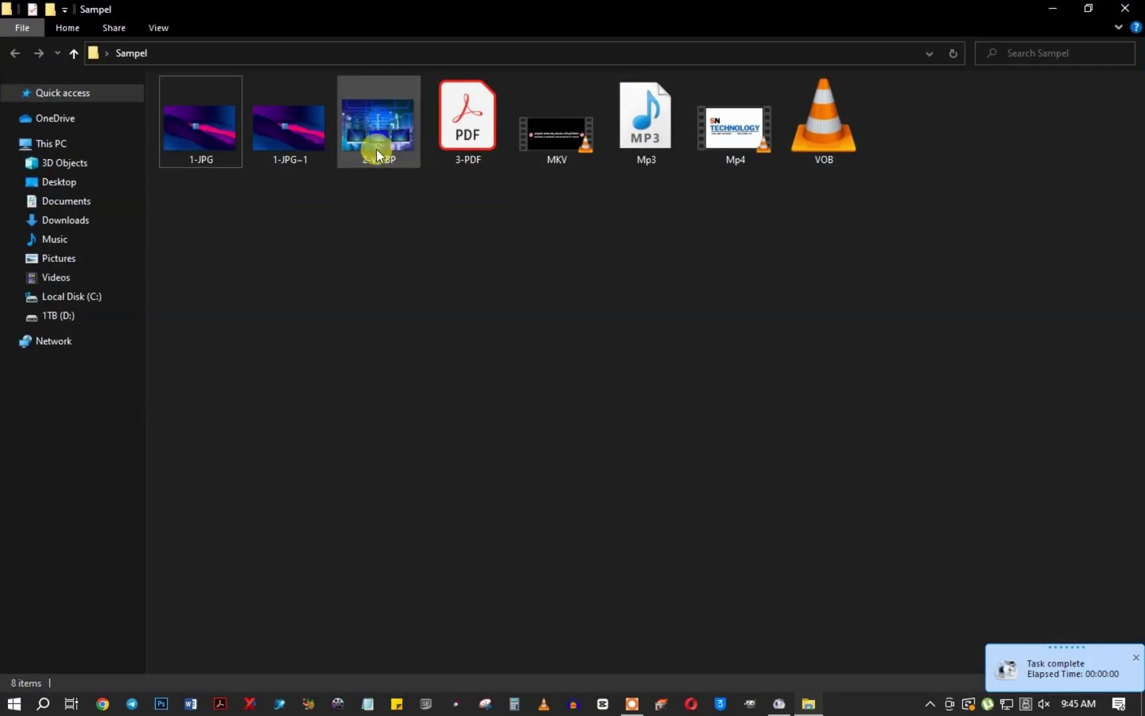
{"action": "left_click_drag", "start_coordinate": [389, 138], "coordinate": [556, 354]}
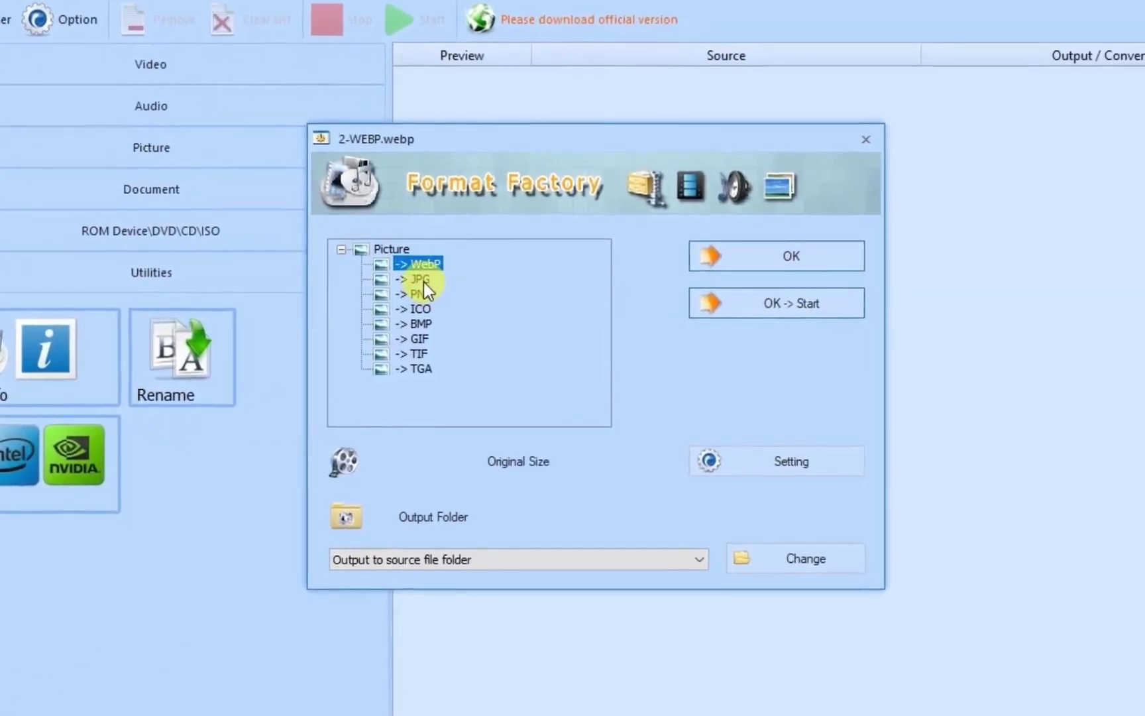
{"action": "left_click", "coordinate": [432, 285]}
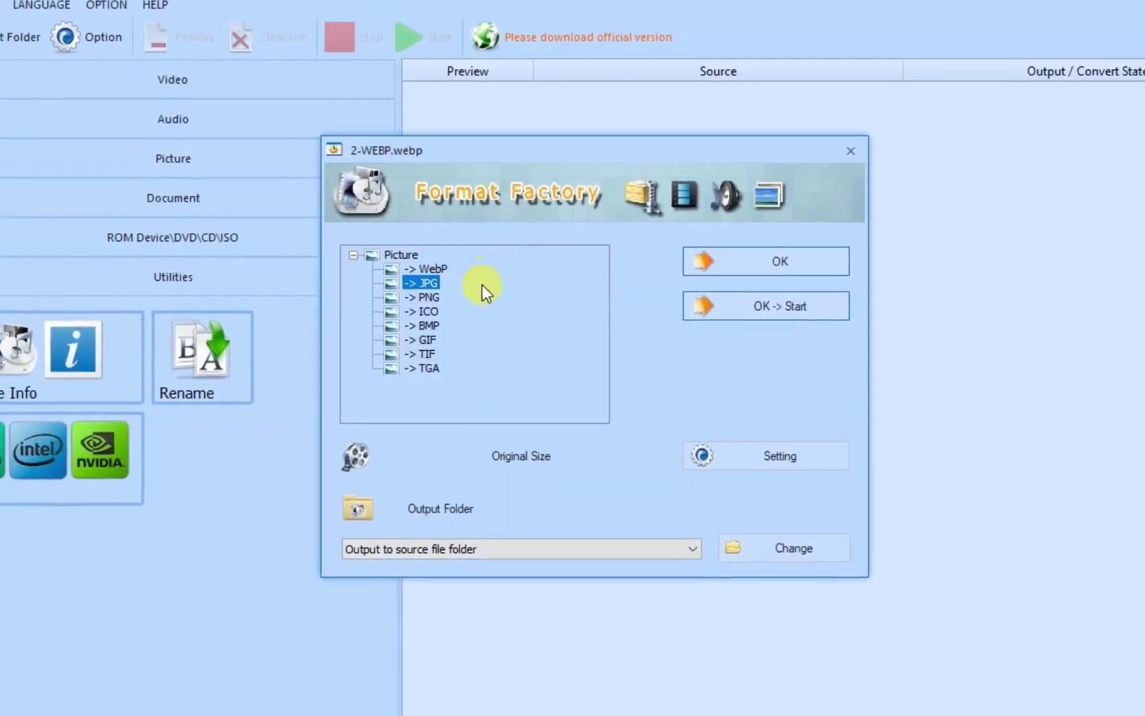
{"action": "left_click", "coordinate": [778, 262]}
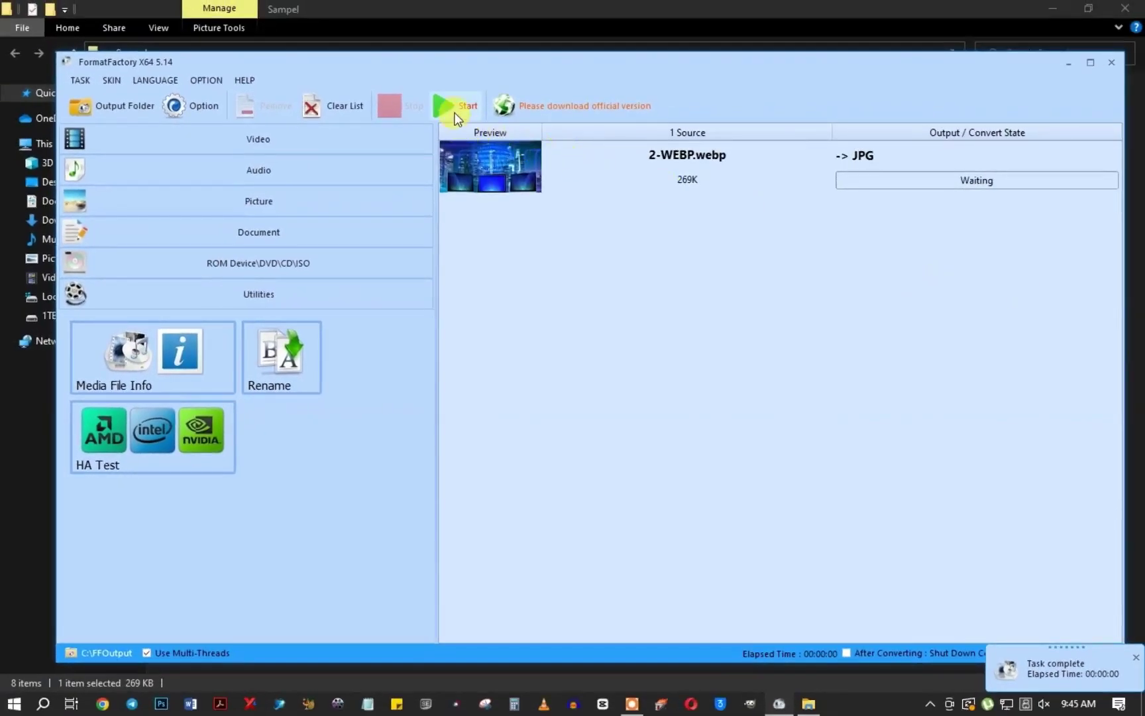
{"action": "left_click", "coordinate": [444, 105]}
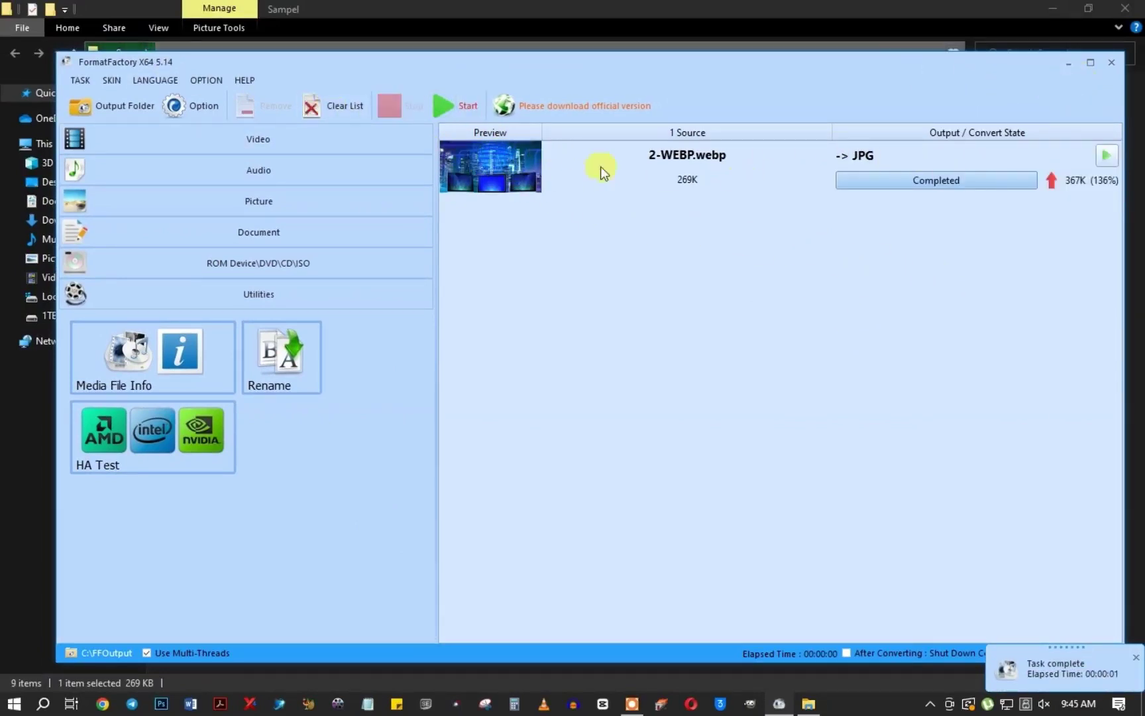
{"action": "left_click", "coordinate": [354, 107]}
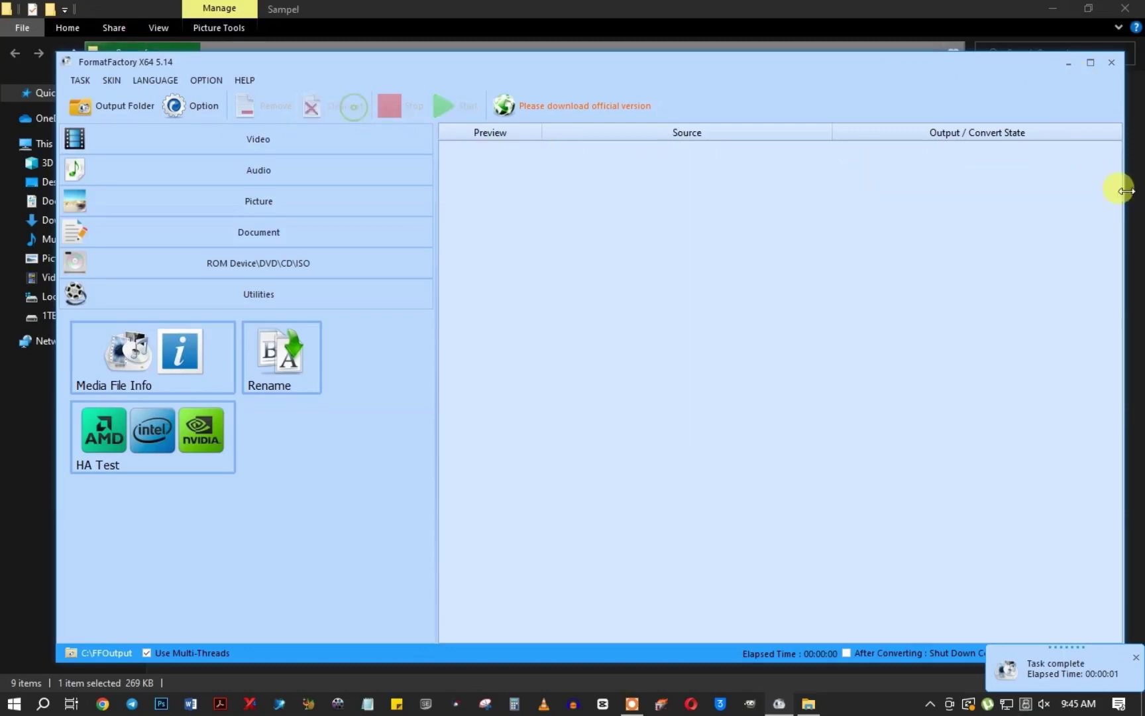
Step: Convert 3-PDF from the Sampel folder to Docx, saving the output to the source file folder
{"action": "left_click", "coordinate": [1064, 62]}
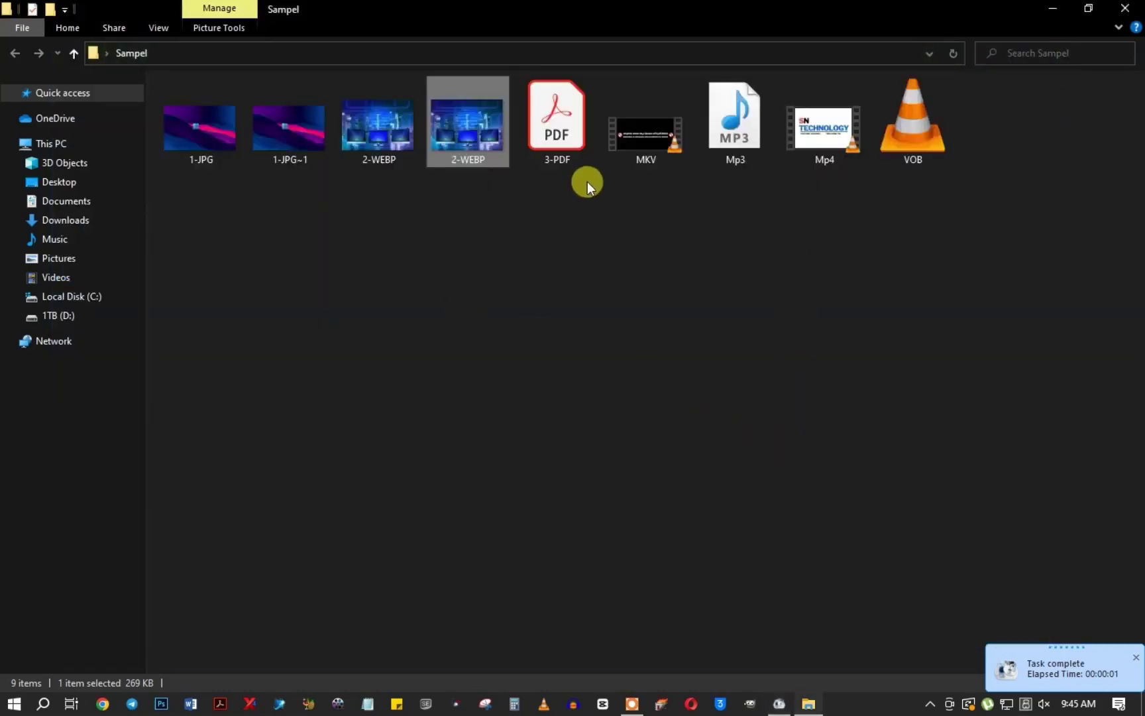
{"action": "left_click_drag", "start_coordinate": [555, 120], "coordinate": [558, 301]}
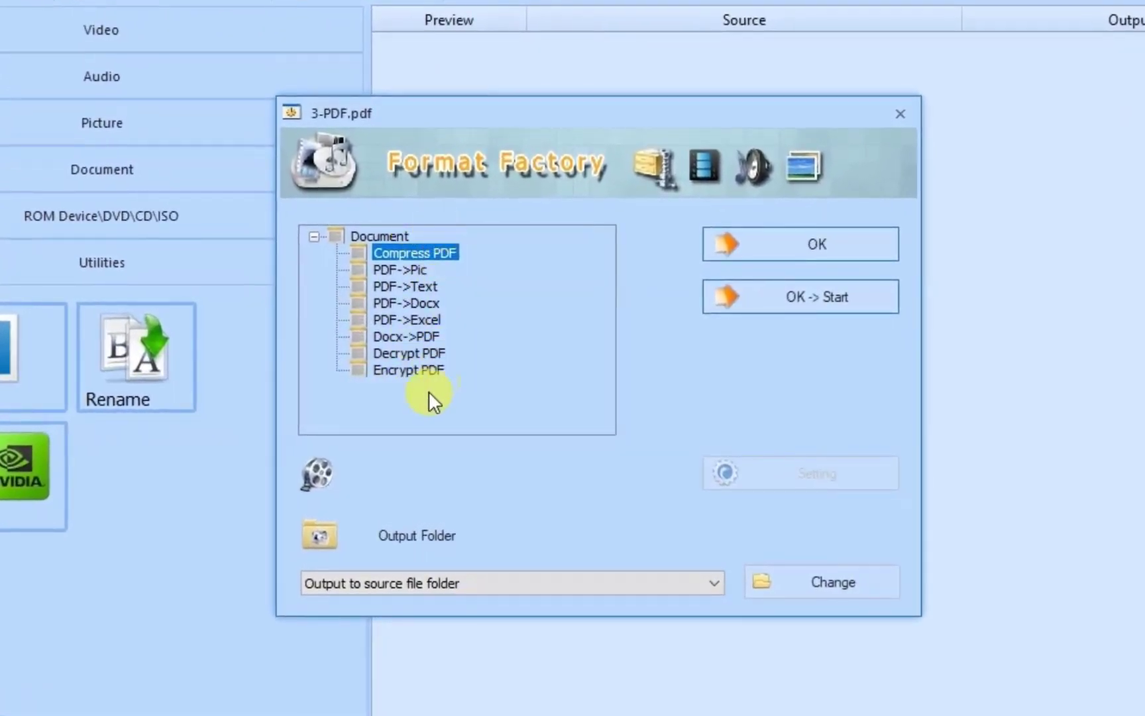
{"action": "left_click", "coordinate": [425, 307]}
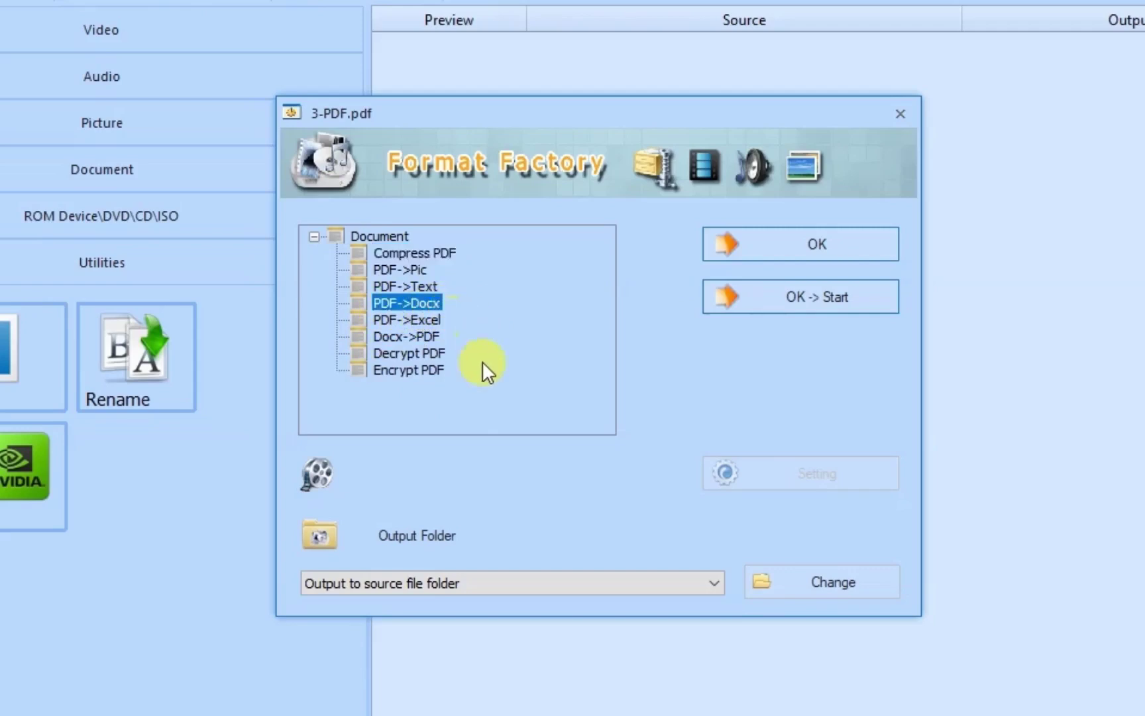
{"action": "left_click", "coordinate": [532, 585]}
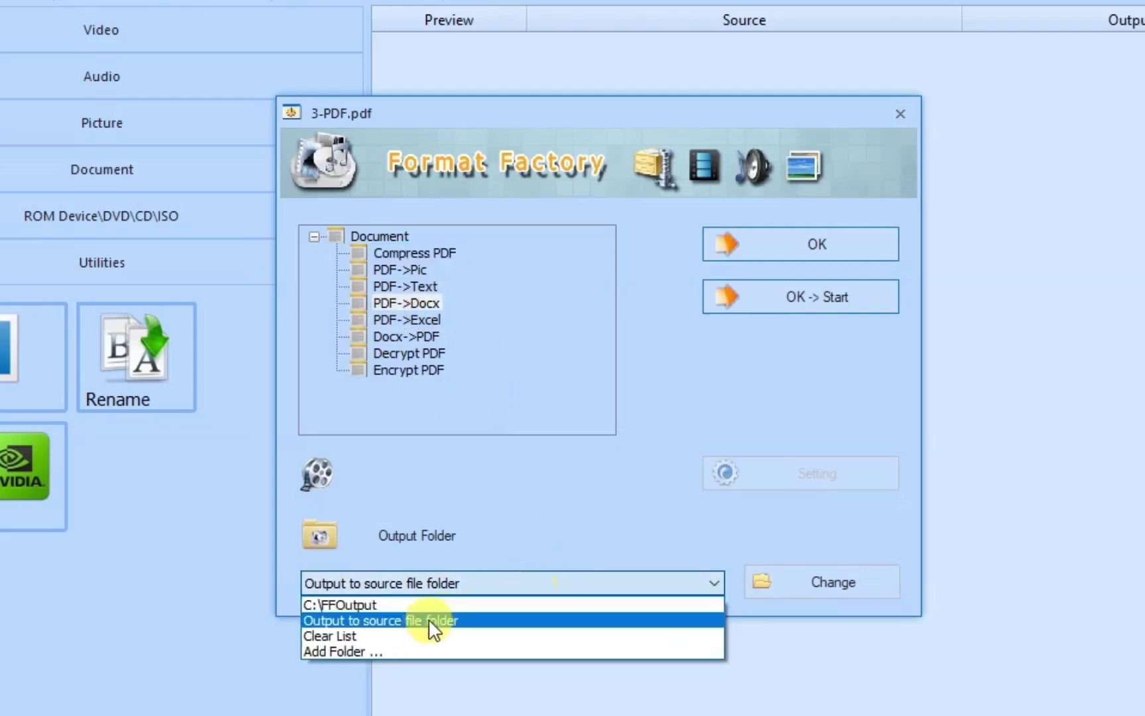
{"action": "left_click", "coordinate": [437, 583]}
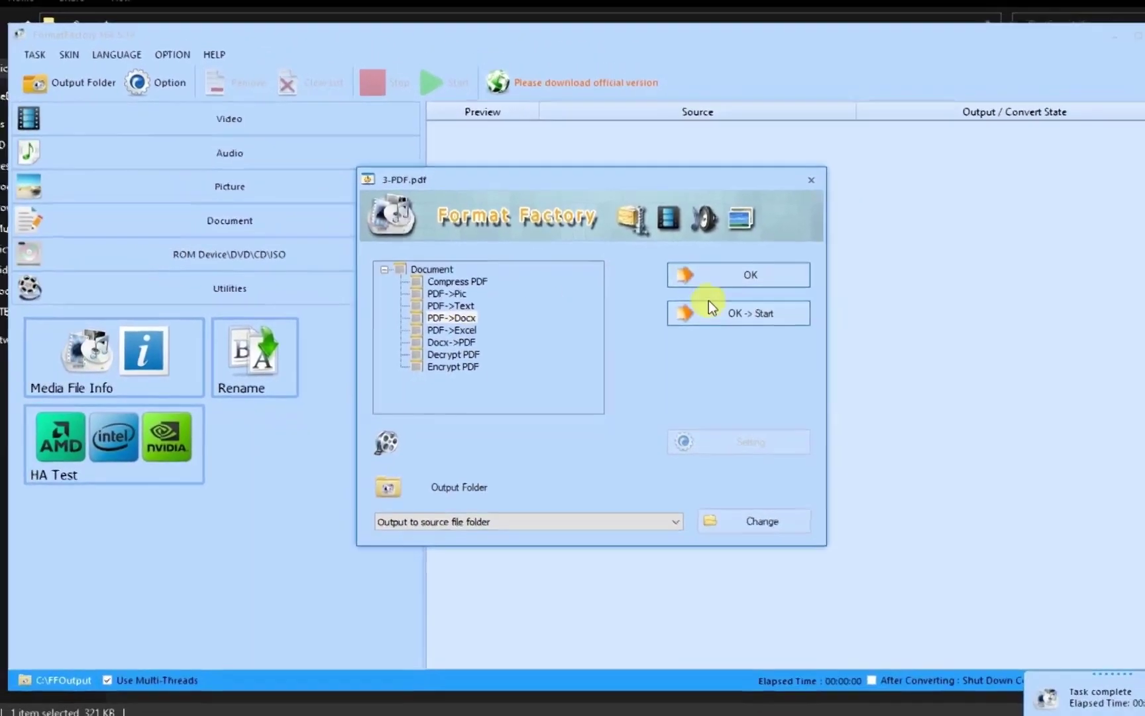
{"action": "left_click", "coordinate": [744, 278]}
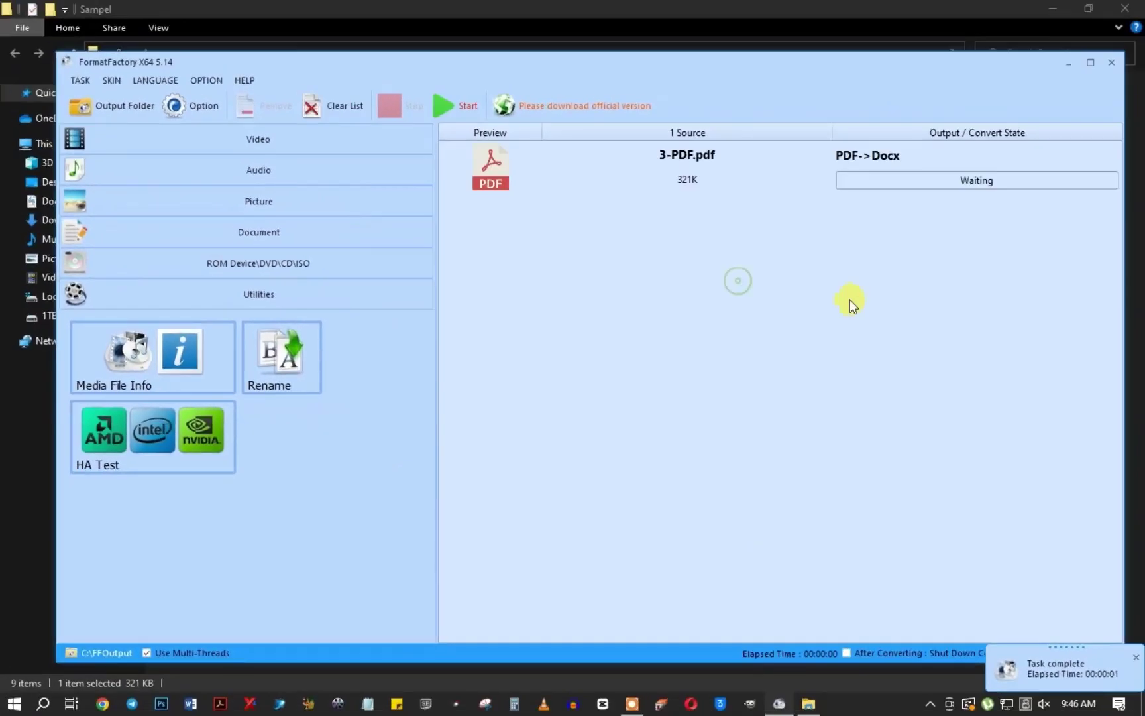
{"action": "left_click", "coordinate": [464, 112]}
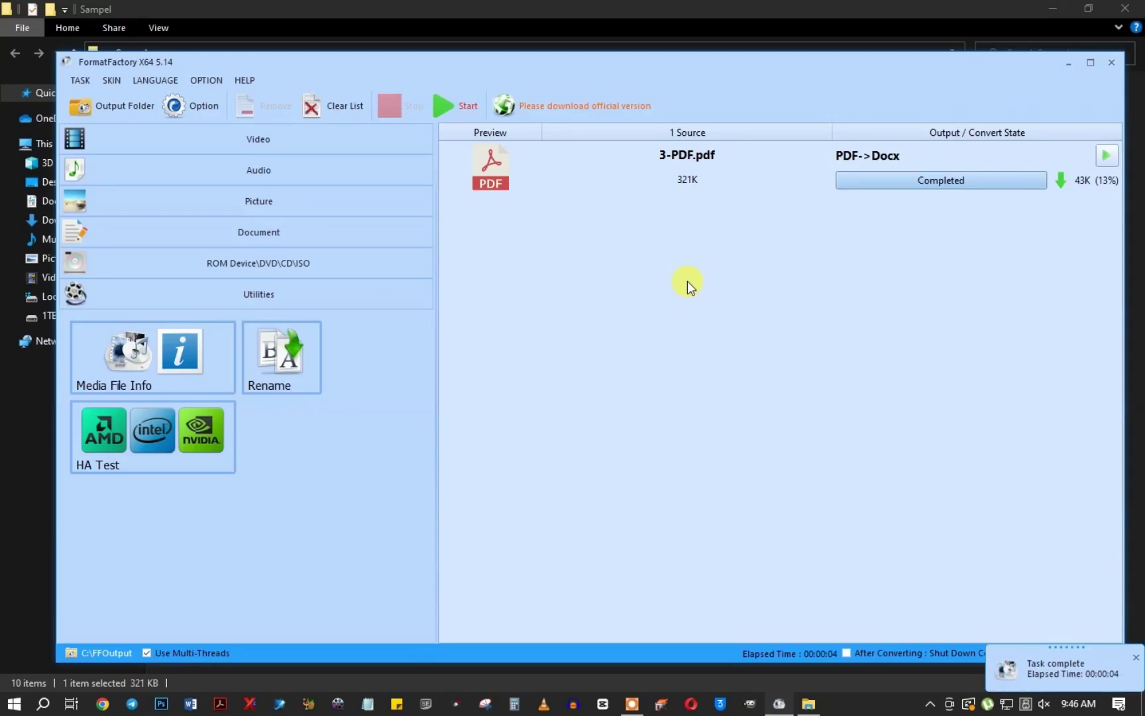
Step: Check the Sampel folder for the converted Word document and clear the finished task from Format Factory's list
{"action": "left_click", "coordinate": [1068, 63]}
{"action": "left_click", "coordinate": [553, 341]}
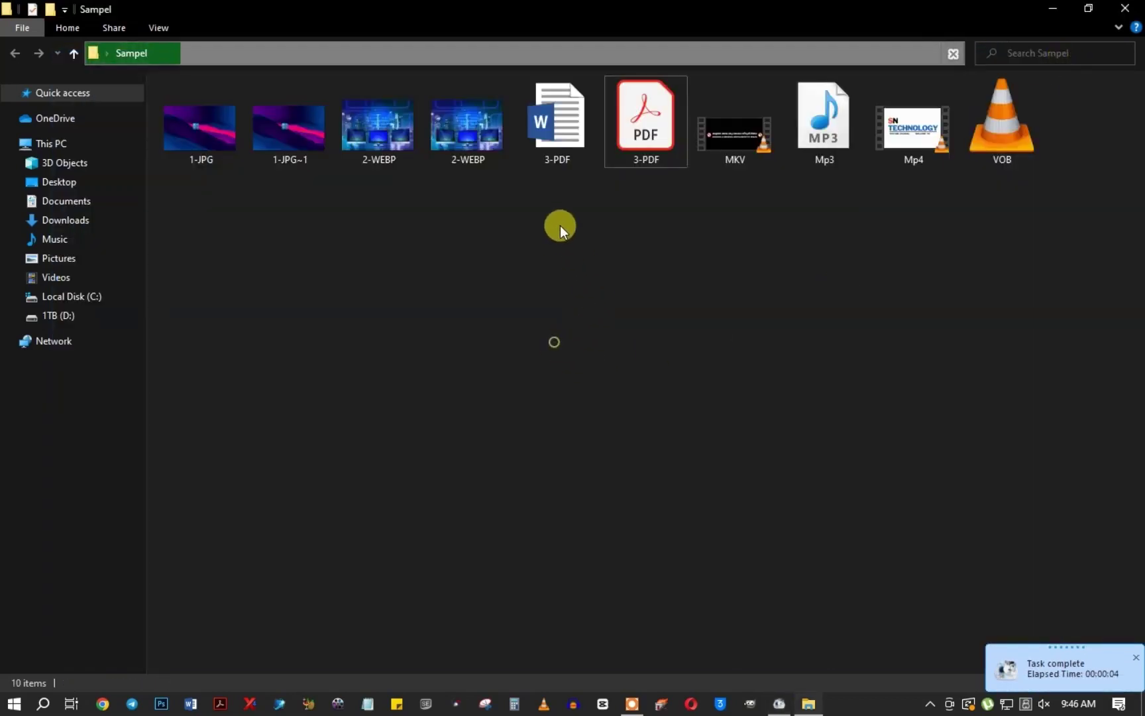
{"action": "left_click", "coordinate": [572, 144]}
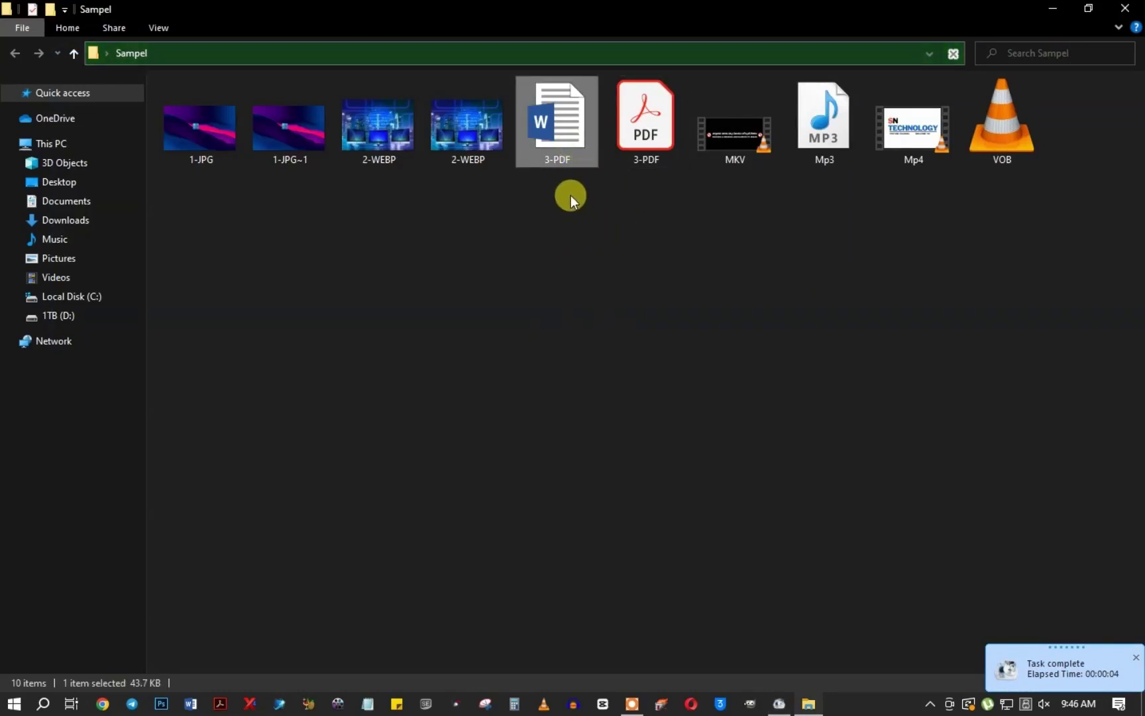
{"action": "mouse_move", "coordinate": [558, 137]}
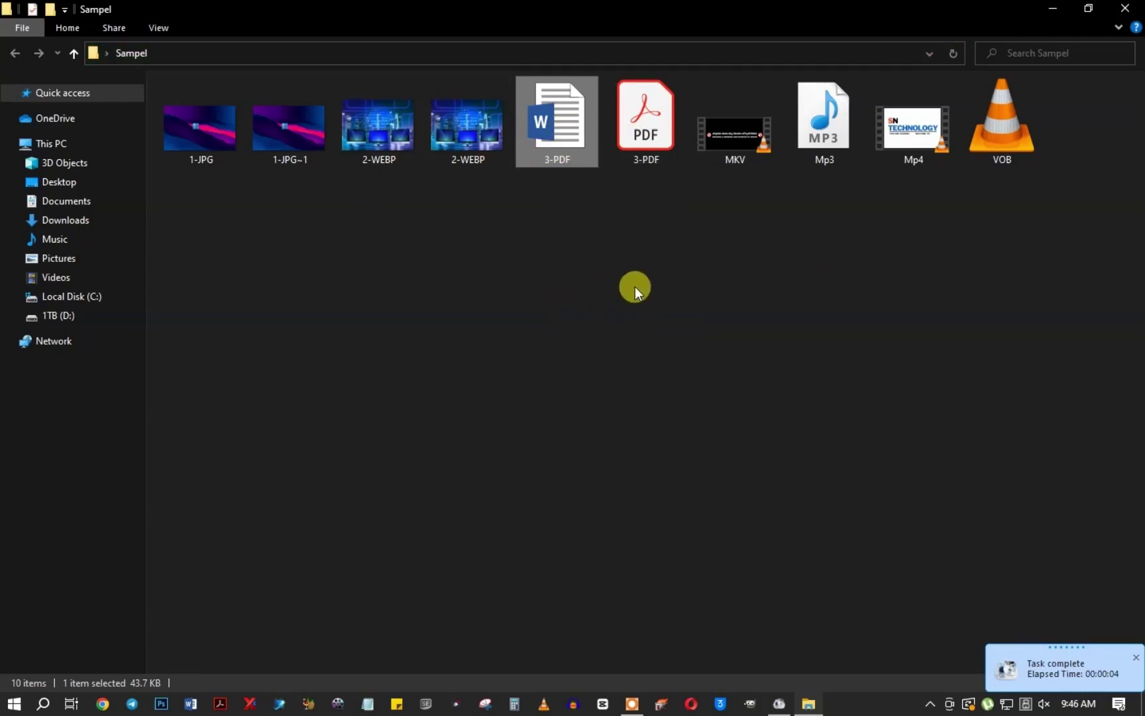
{"action": "left_click", "coordinate": [777, 703]}
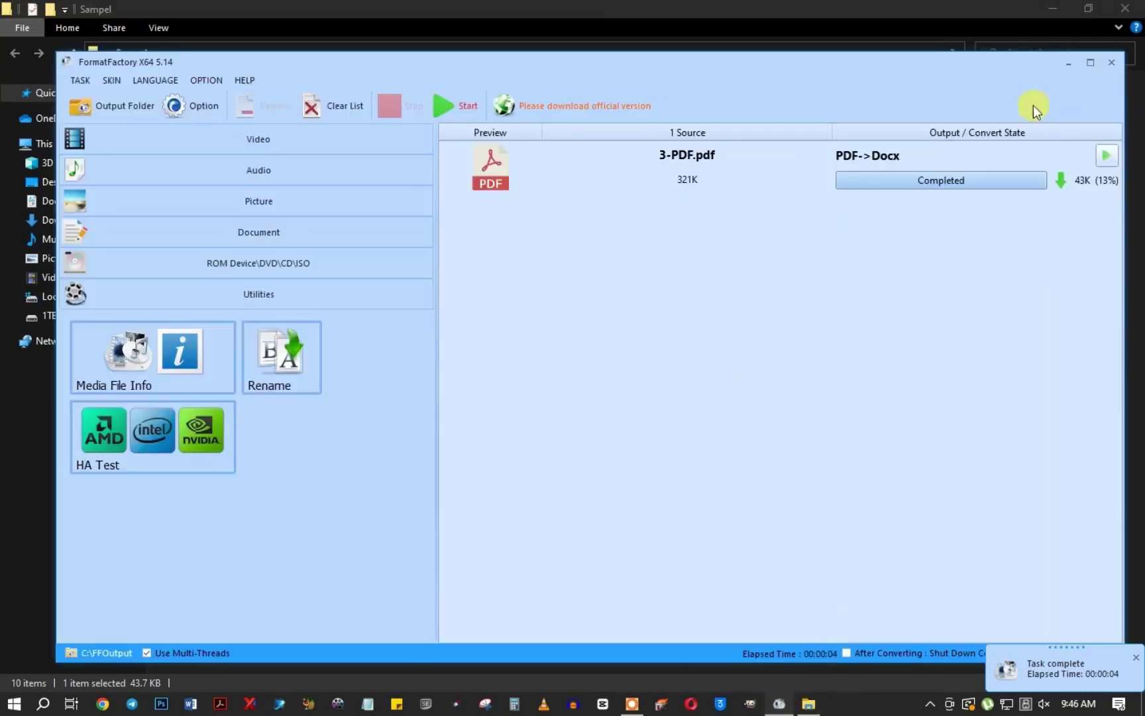
{"action": "left_click", "coordinate": [332, 106]}
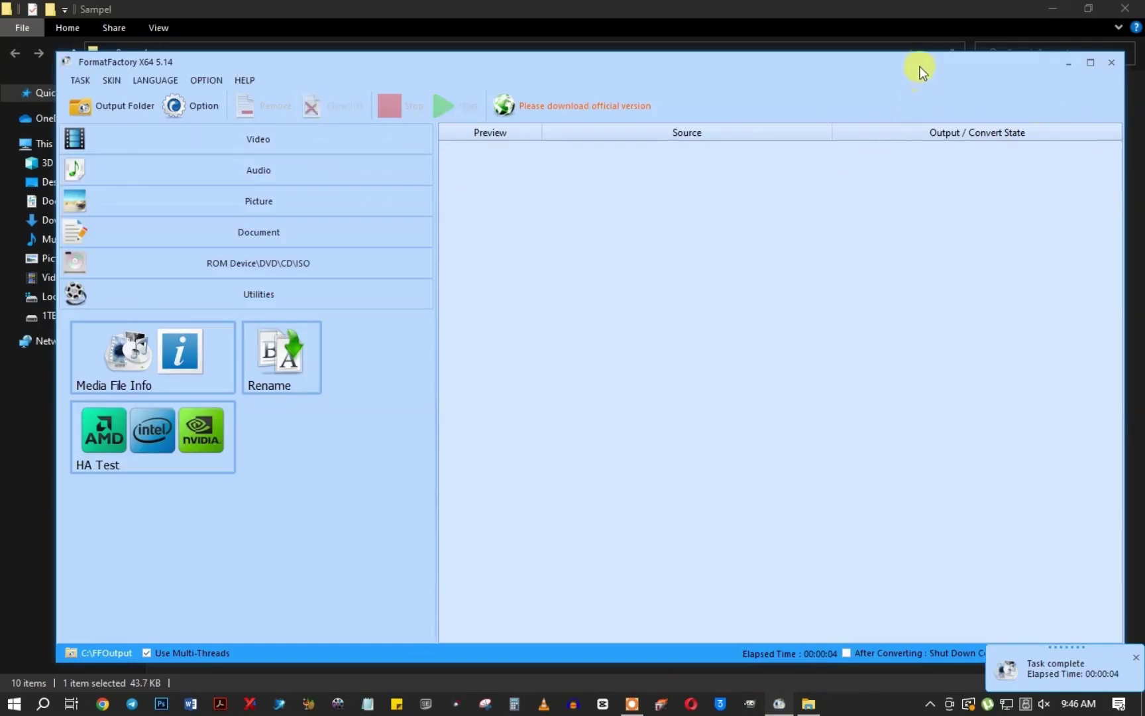
Step: Load the Mp4 video from the Sampel folder, examine its video and audio conversion formats, and close the dialog without converting
{"action": "left_click_drag", "start_coordinate": [920, 70], "coordinate": [877, 201]}
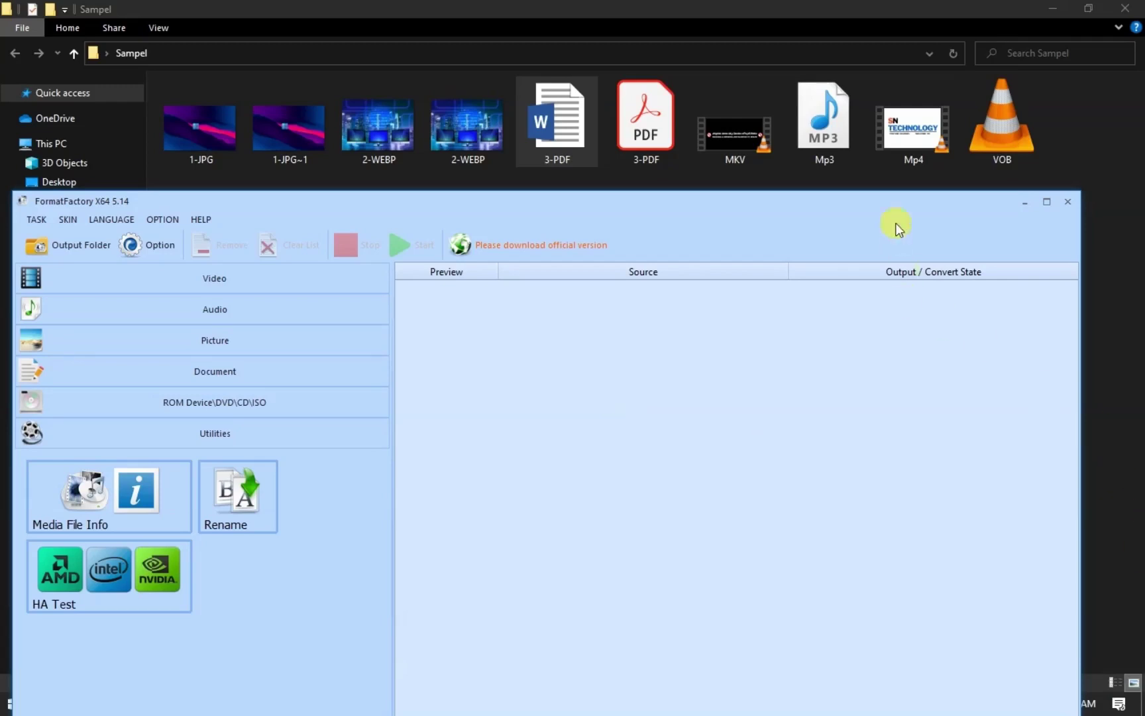
{"action": "left_click_drag", "start_coordinate": [915, 131], "coordinate": [576, 414]}
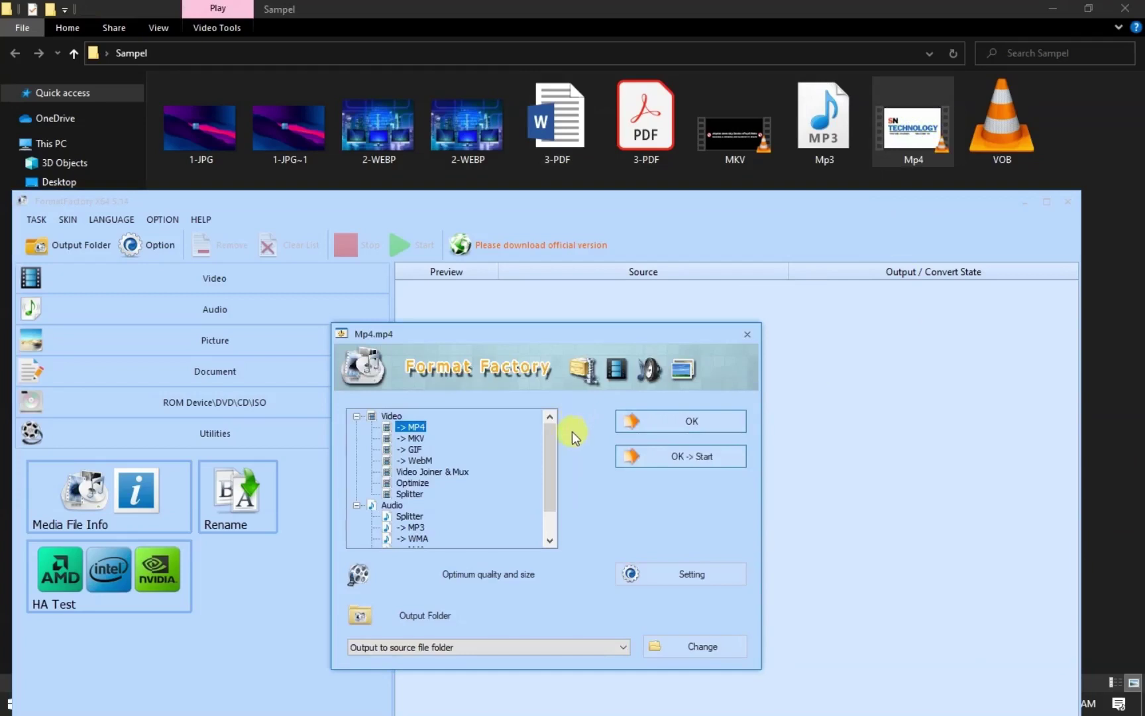
{"action": "left_click", "coordinate": [419, 440]}
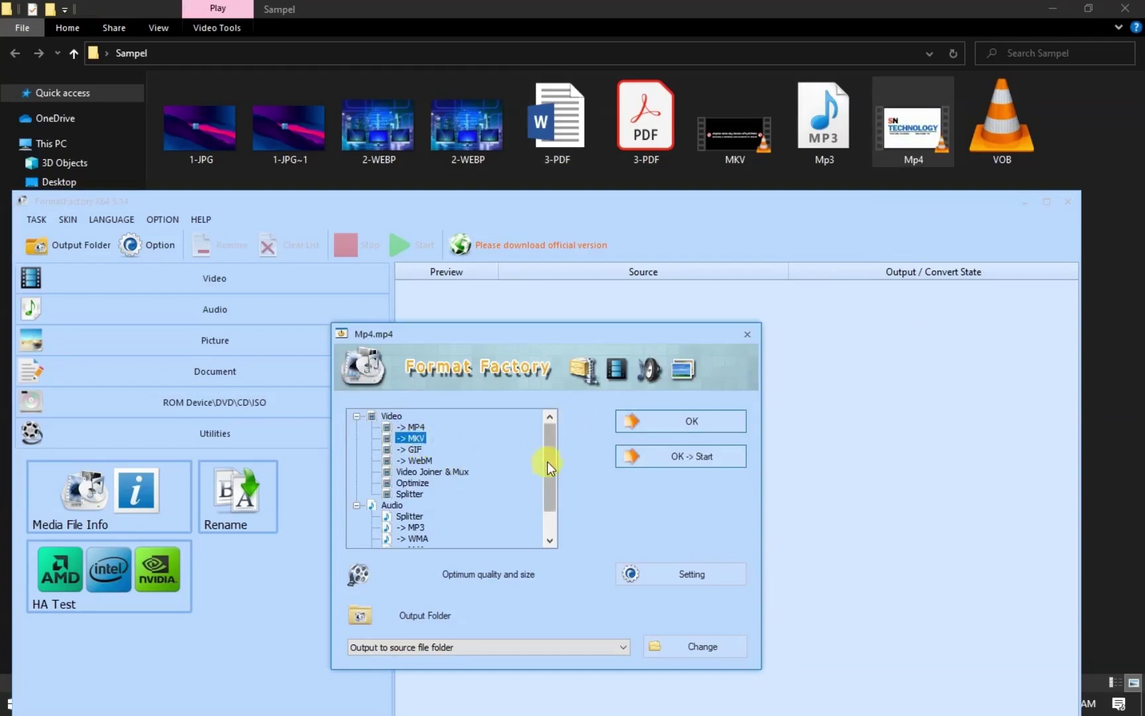
{"action": "scroll", "coordinate": [552, 455], "scroll_direction": "down", "scroll_amount": 1}
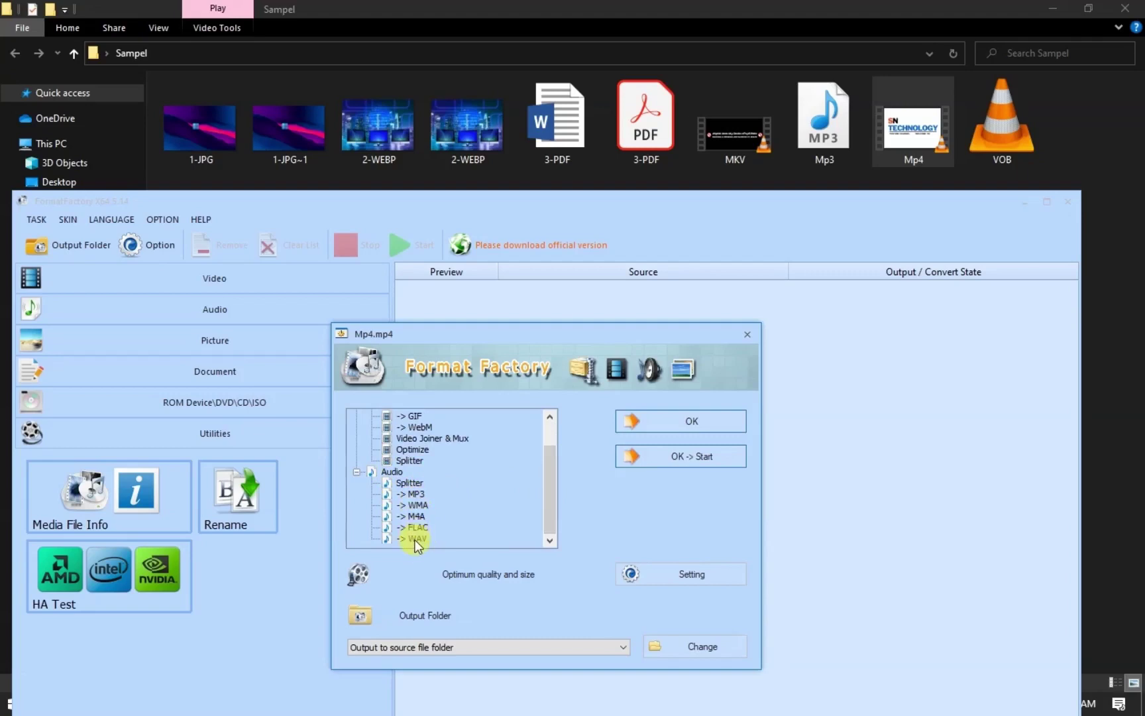
{"action": "left_click_drag", "start_coordinate": [553, 488], "coordinate": [558, 447]}
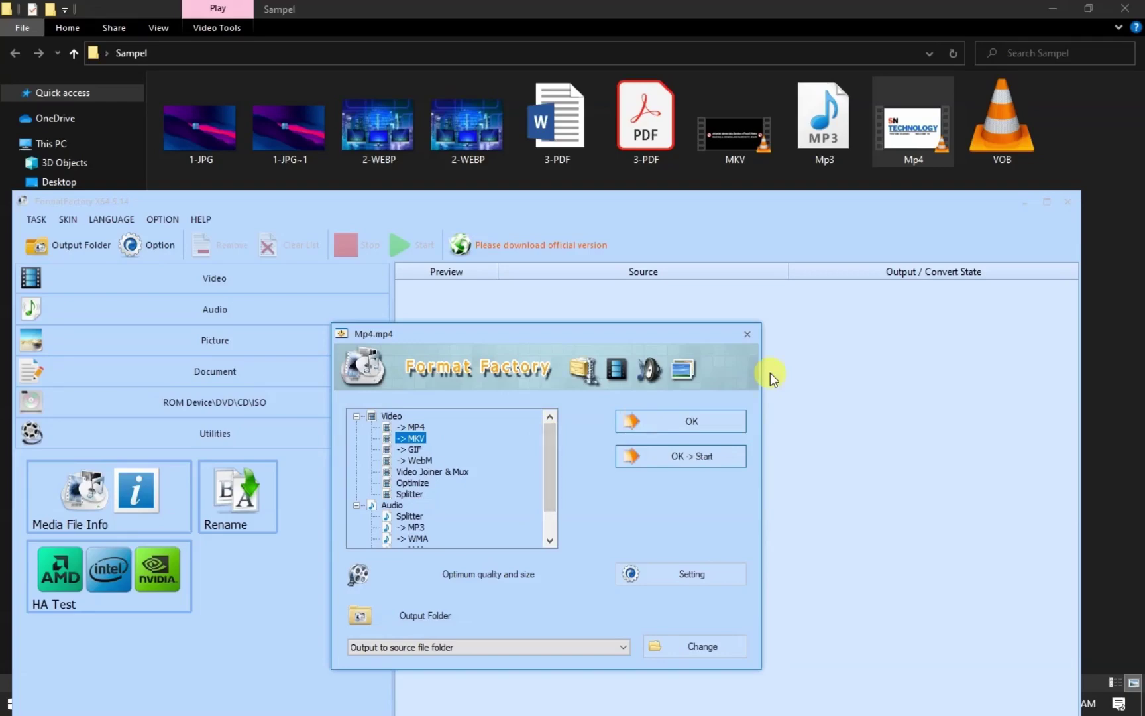
{"action": "left_click", "coordinate": [744, 336]}
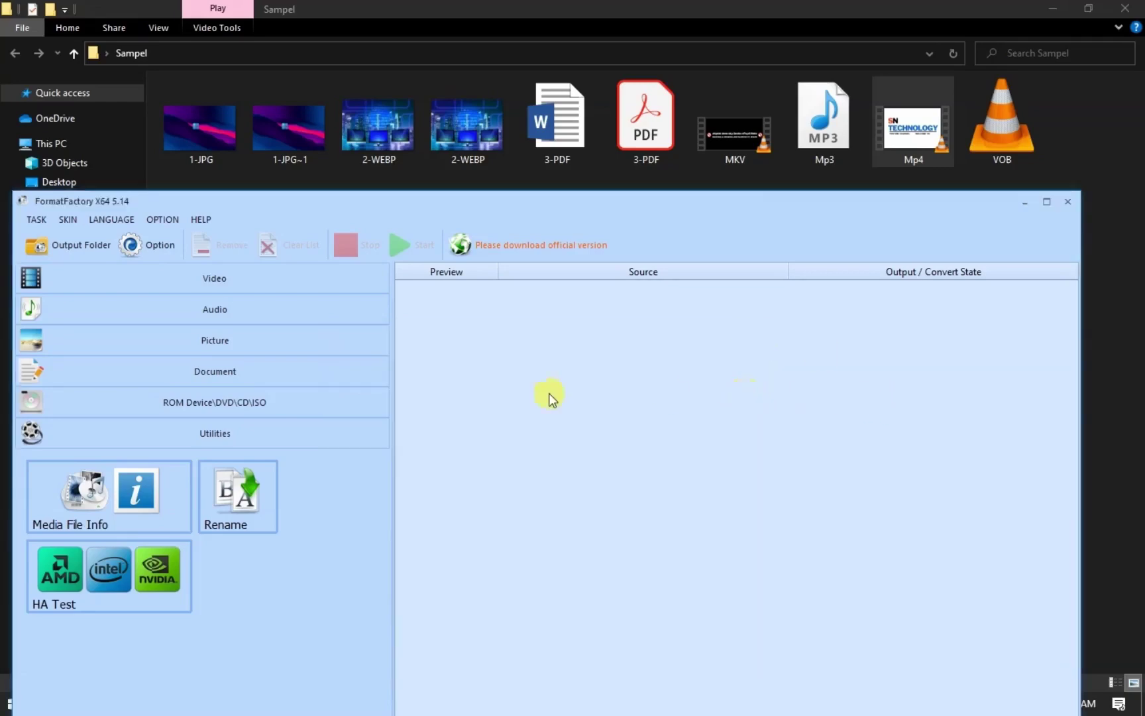
Step: Load the VOB file from the Sampel folder, examine its available conversion formats, and close the dialog without converting
{"action": "mouse_move", "coordinate": [587, 194]}
{"action": "left_mouse_down"}
{"action": "mouse_move", "coordinate": [605, 115]}
{"action": "mouse_move", "coordinate": [591, 191]}
{"action": "left_mouse_up"}
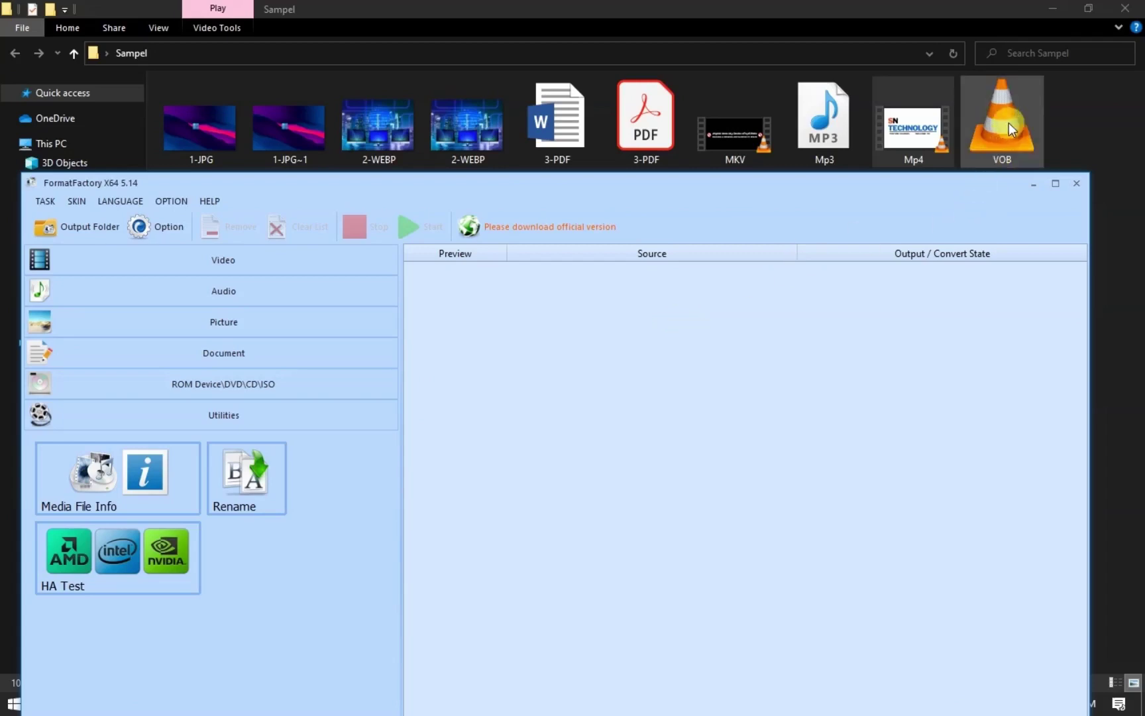
{"action": "left_click", "coordinate": [987, 133]}
{"action": "left_click_drag", "start_coordinate": [663, 379], "coordinate": [666, 382]}
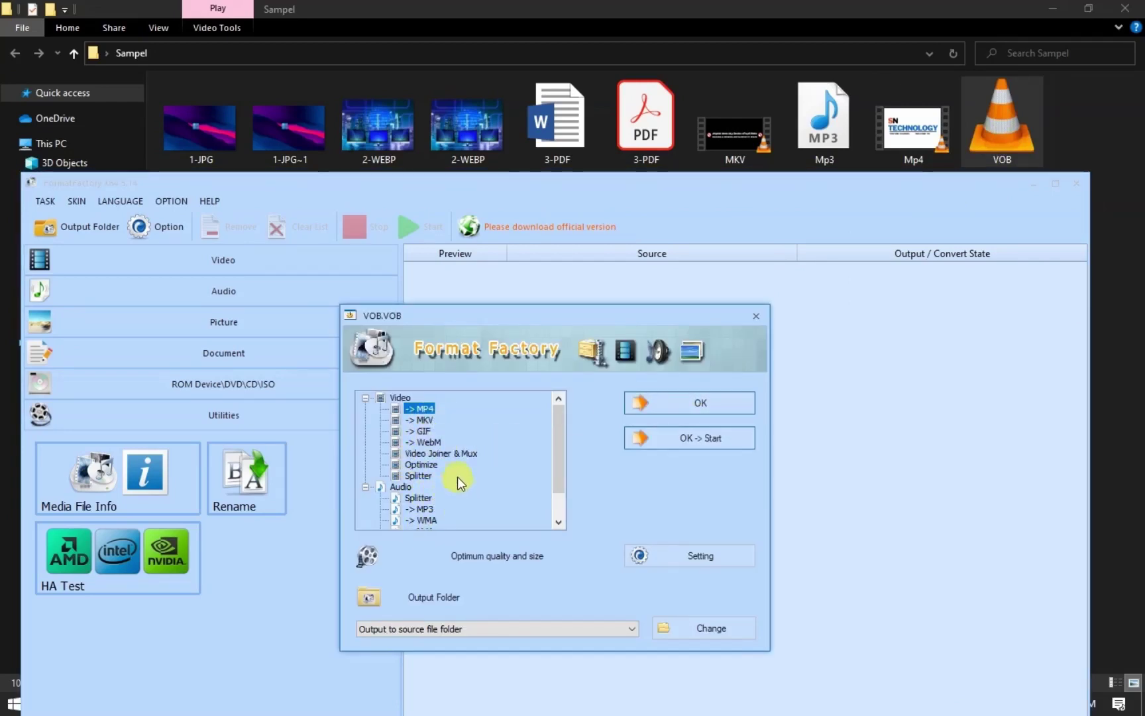
{"action": "left_click", "coordinate": [756, 316]}
{"action": "left_click_drag", "start_coordinate": [901, 187], "coordinate": [918, 70]}
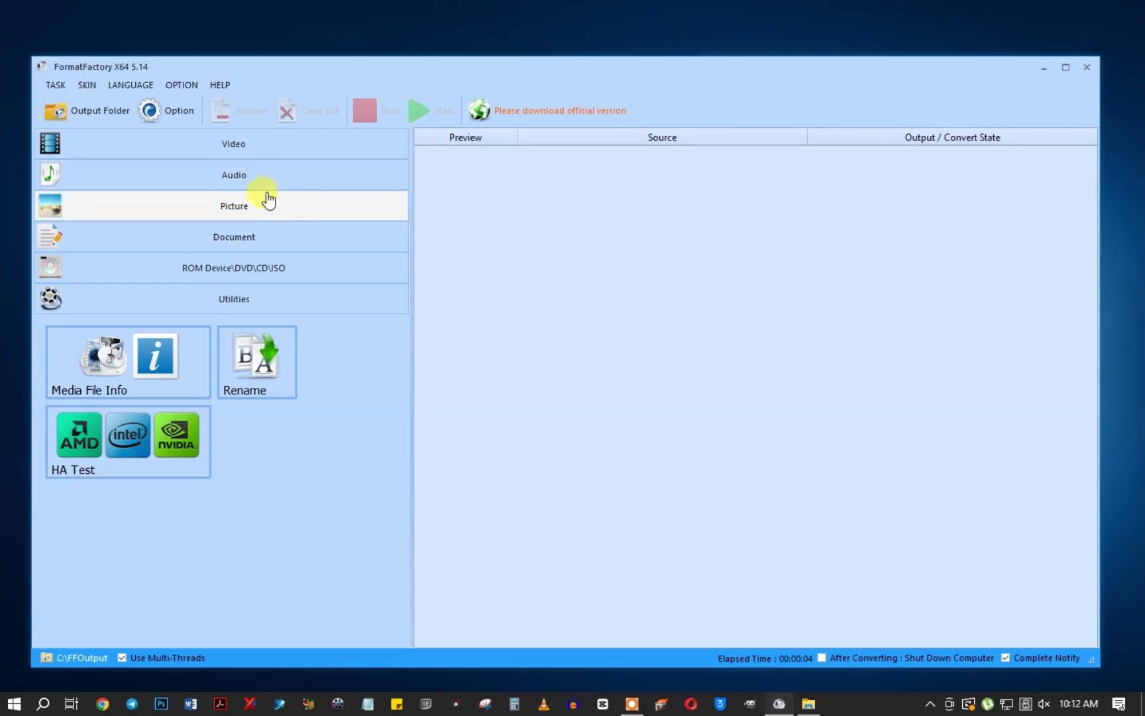
Step: Open the Audio Joiner tool and arrange the Sampel folder window beside its empty file list
{"action": "left_click", "coordinate": [230, 175]}
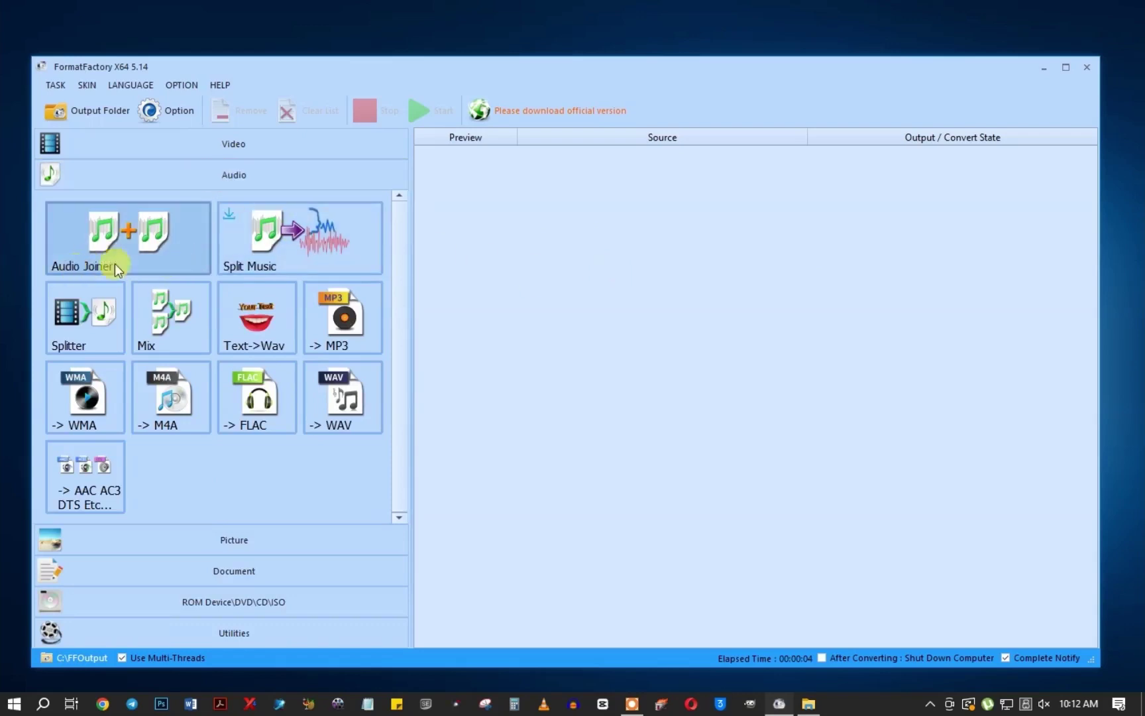
{"action": "left_click", "coordinate": [131, 229]}
{"action": "mouse_move", "coordinate": [794, 24]}
{"action": "left_mouse_down"}
{"action": "mouse_move", "coordinate": [795, 74]}
{"action": "mouse_move", "coordinate": [797, 41]}
{"action": "left_mouse_up"}
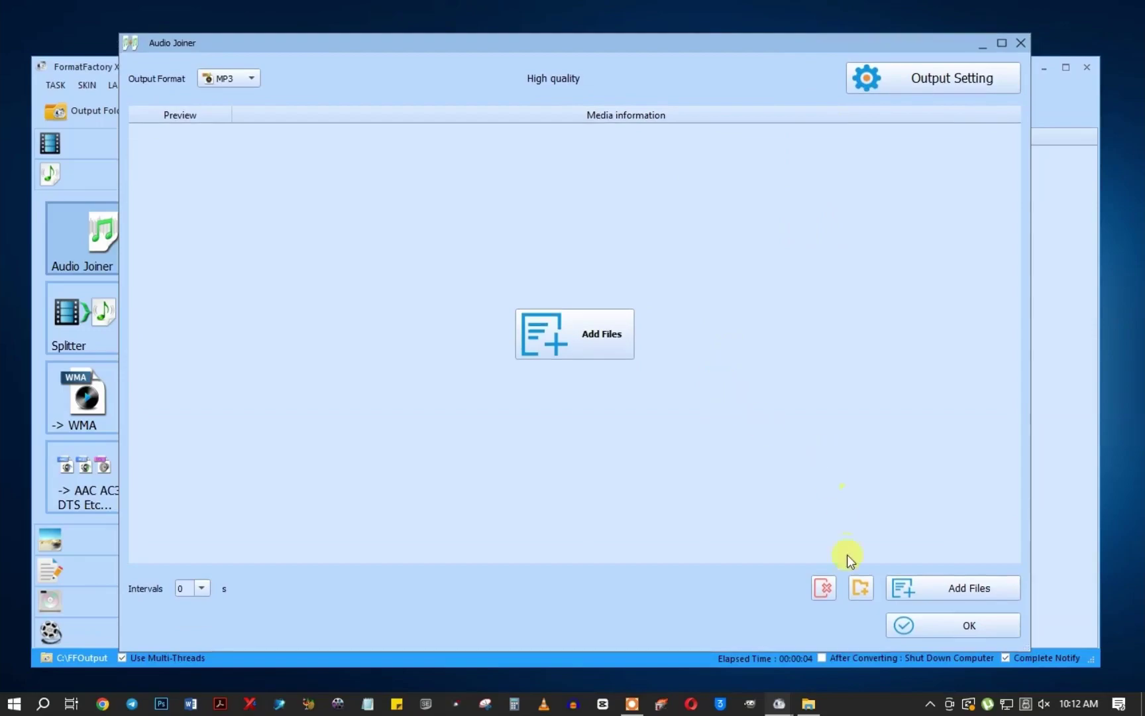
{"action": "left_click", "coordinate": [810, 701]}
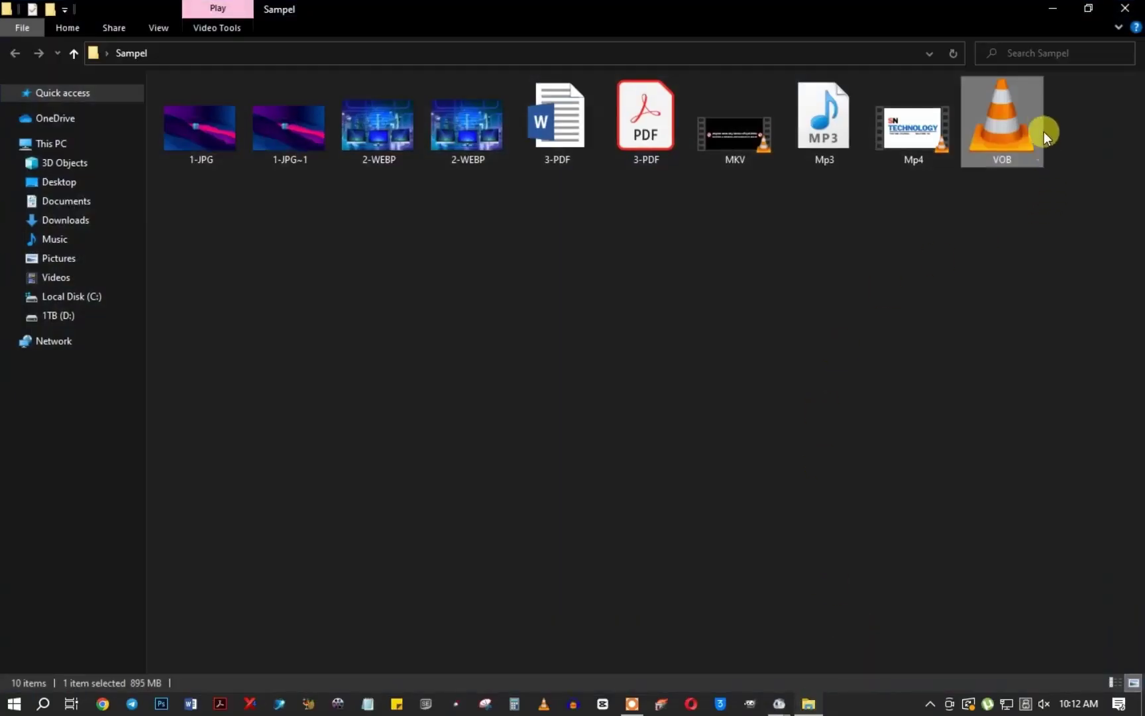
{"action": "left_click", "coordinate": [1088, 9]}
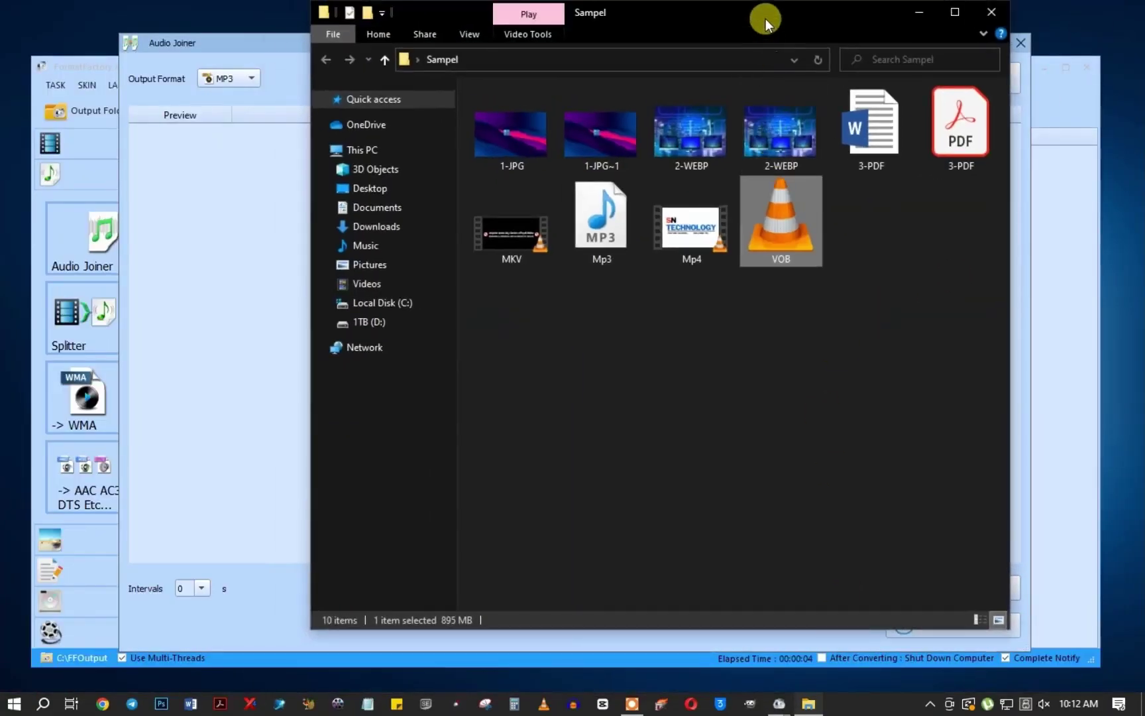
{"action": "left_click_drag", "start_coordinate": [767, 19], "coordinate": [892, 163]}
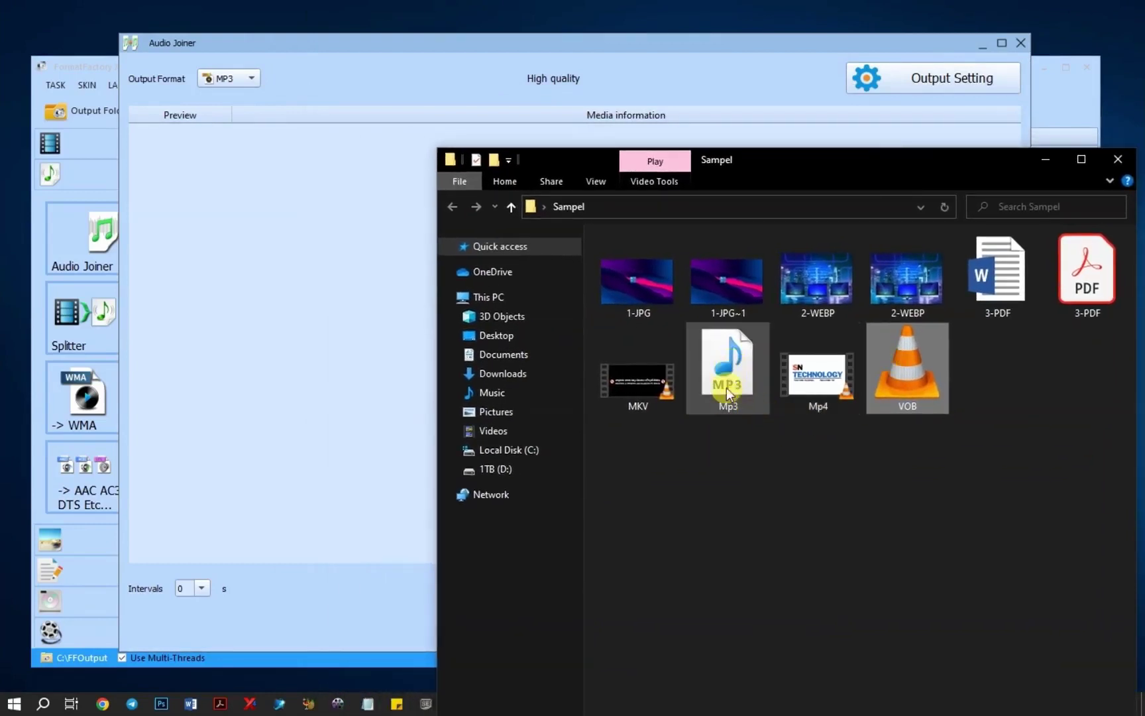
Step: Add the Mp3 file from the Sampel folder to the Audio Joiner three times and close the folder window
{"action": "mouse_move", "coordinate": [727, 385]}
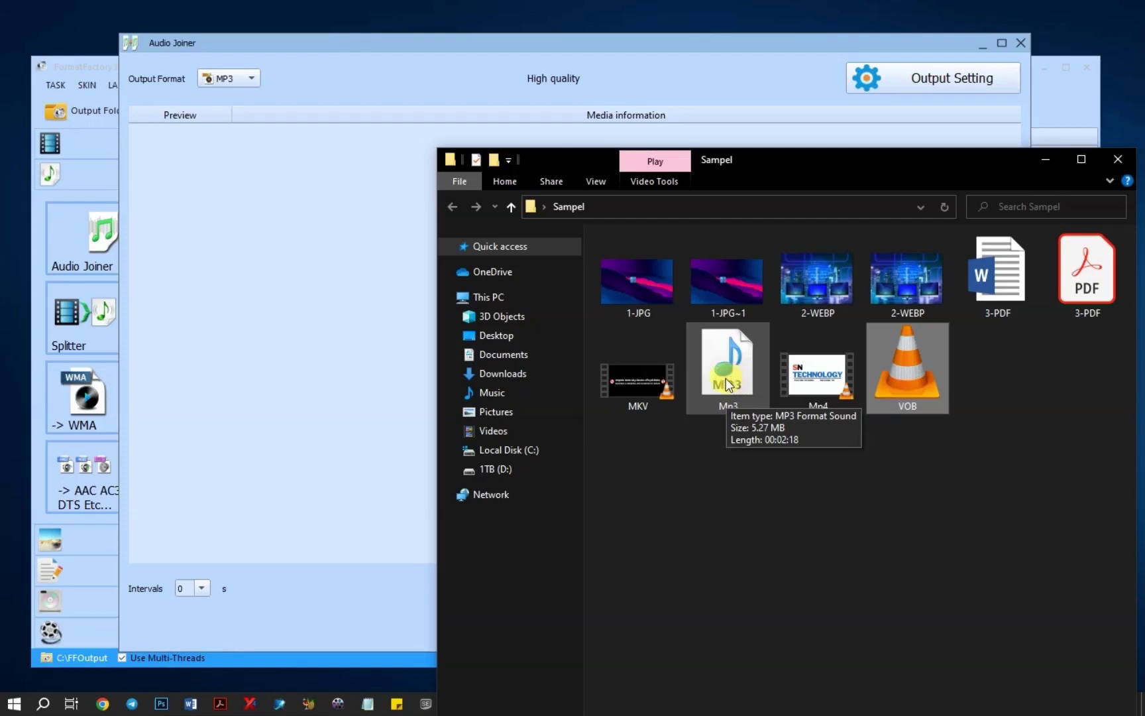
{"action": "left_click_drag", "start_coordinate": [732, 384], "coordinate": [250, 260]}
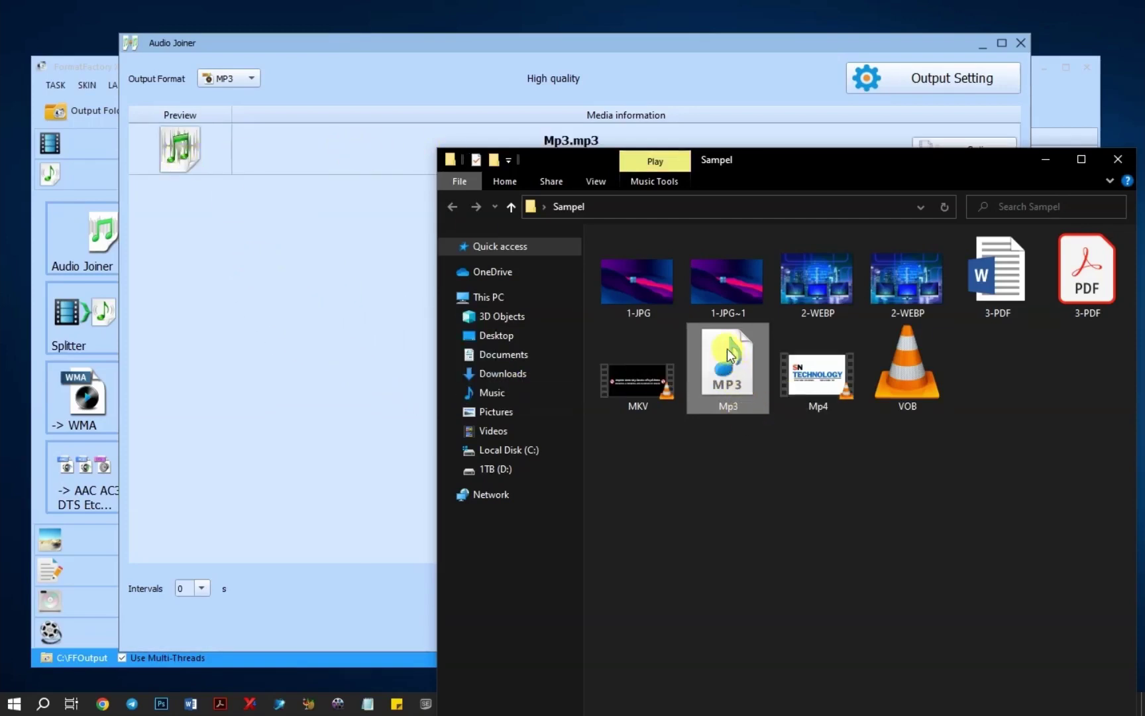
{"action": "left_click_drag", "start_coordinate": [732, 375], "coordinate": [346, 327]}
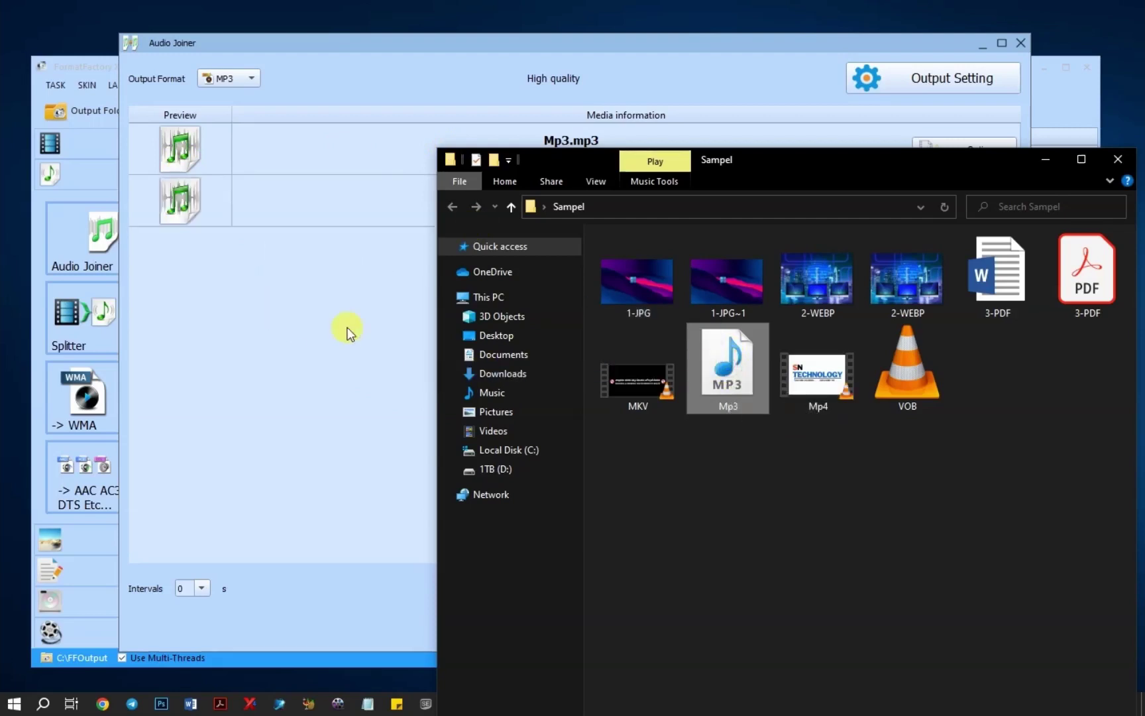
{"action": "left_click_drag", "start_coordinate": [733, 366], "coordinate": [199, 315]}
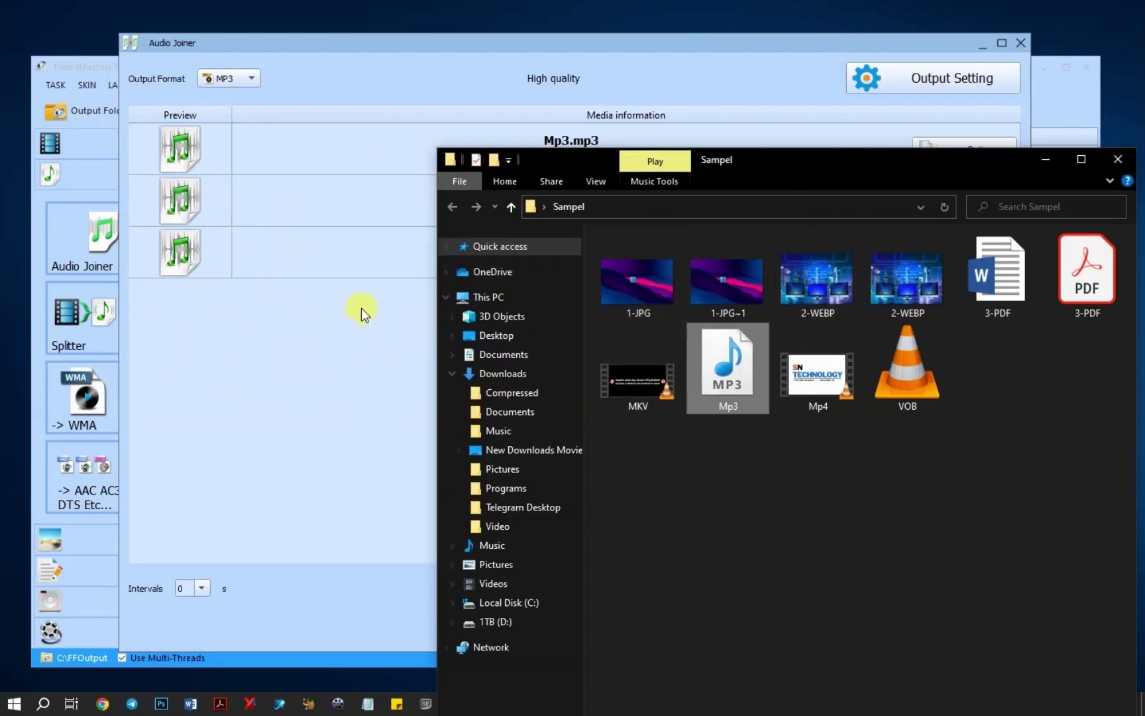
{"action": "left_click", "coordinate": [1118, 160]}
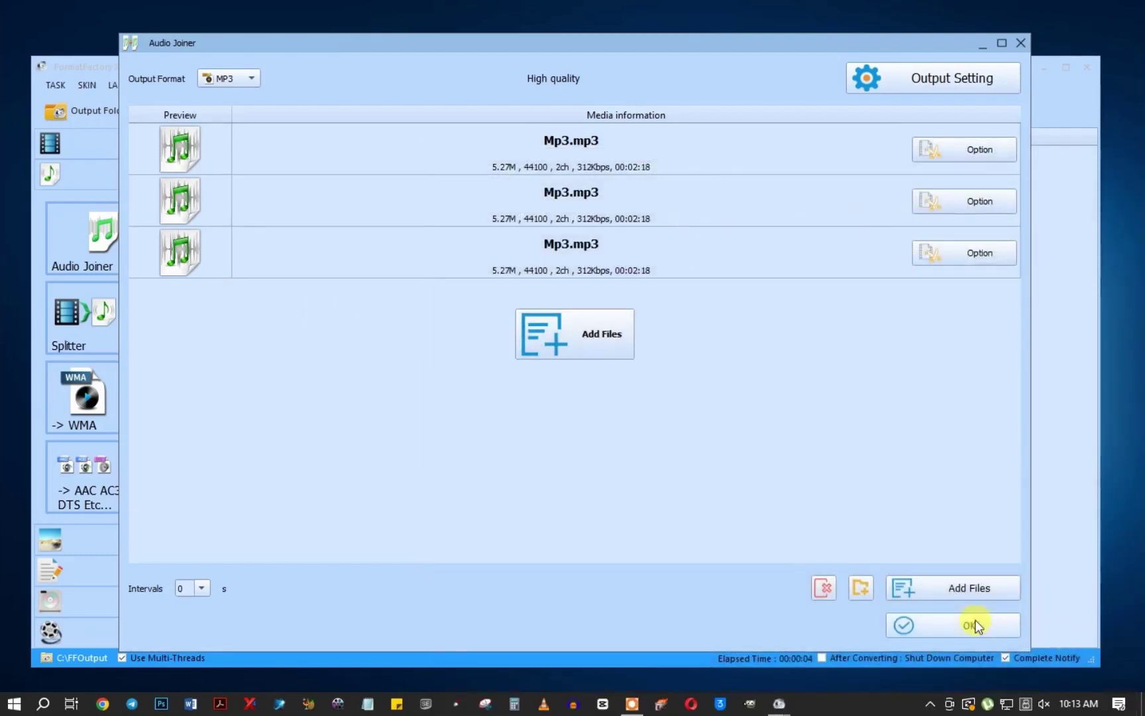
Step: Select High quality for the joined MP3 output and add the Audio Joiner job to the task list
{"action": "left_click", "coordinate": [925, 76]}
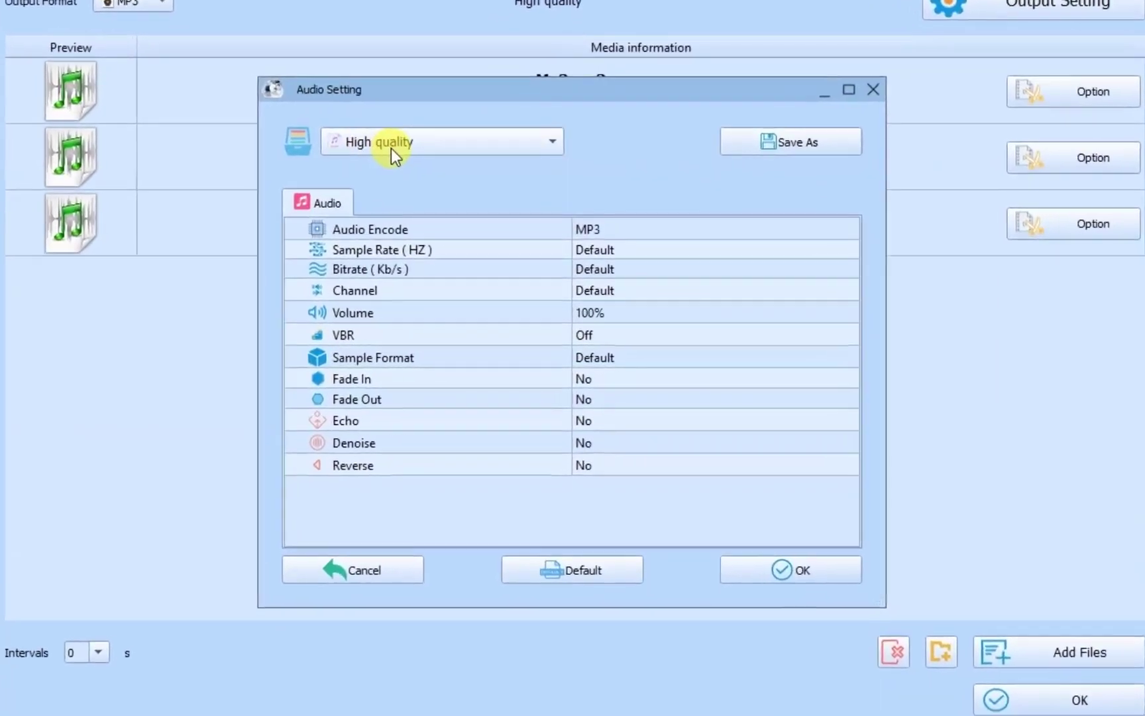
{"action": "left_click", "coordinate": [503, 172]}
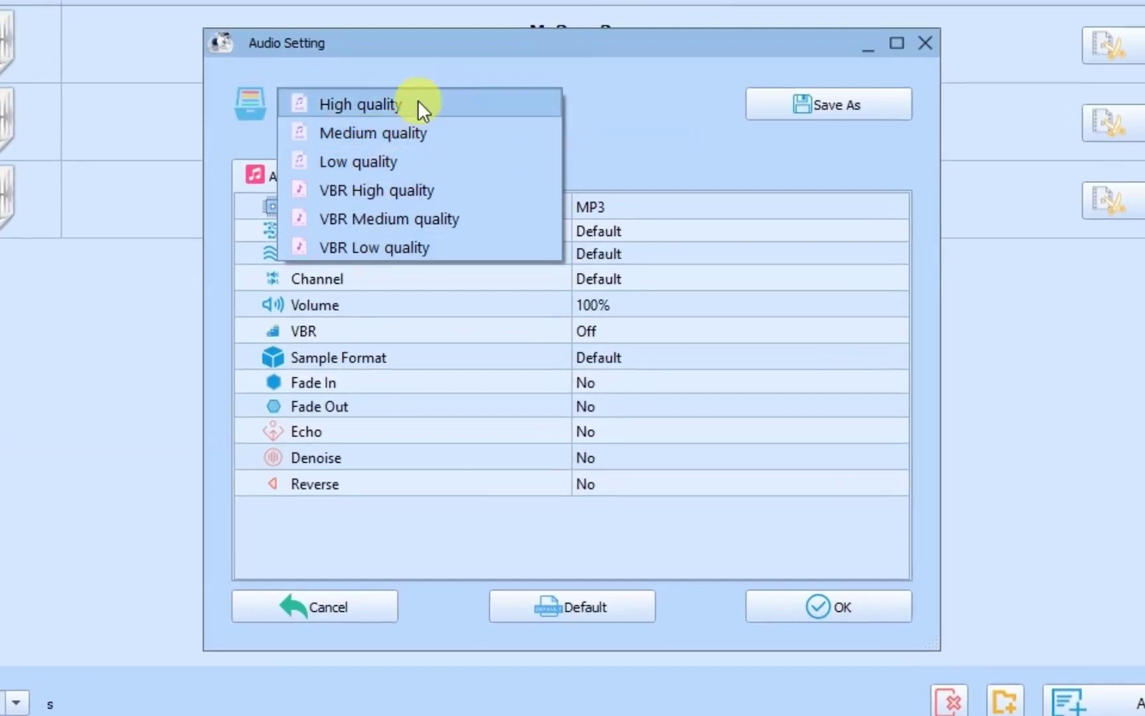
{"action": "left_click", "coordinate": [358, 104]}
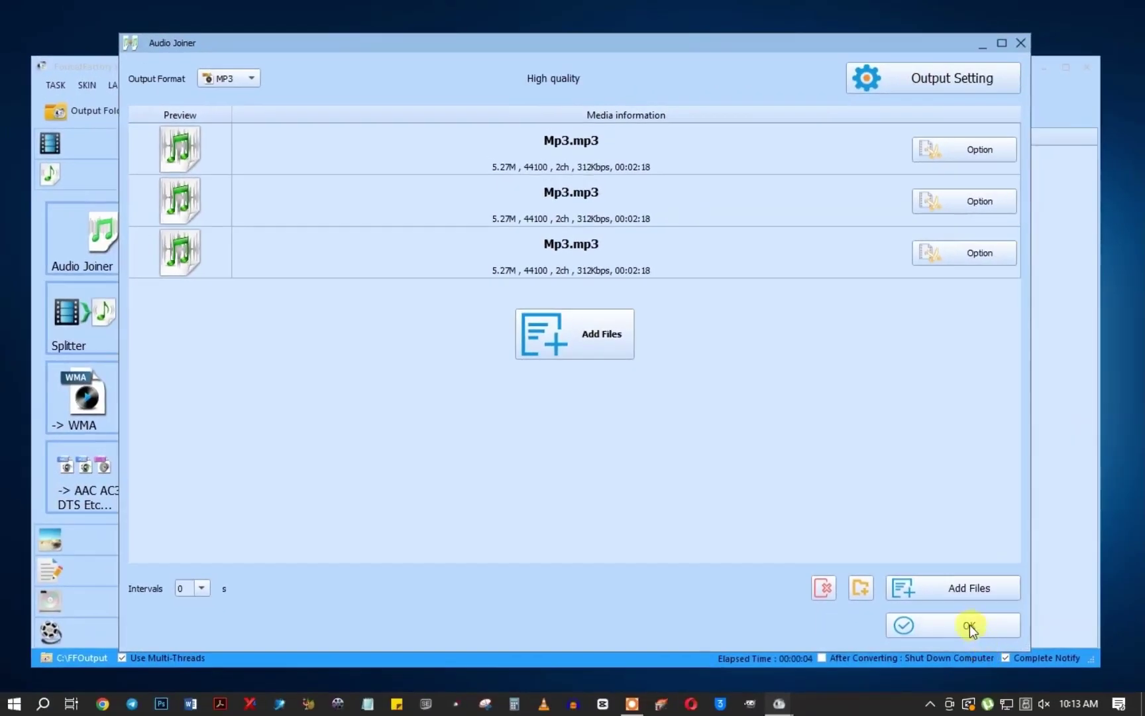
{"action": "left_click", "coordinate": [970, 625]}
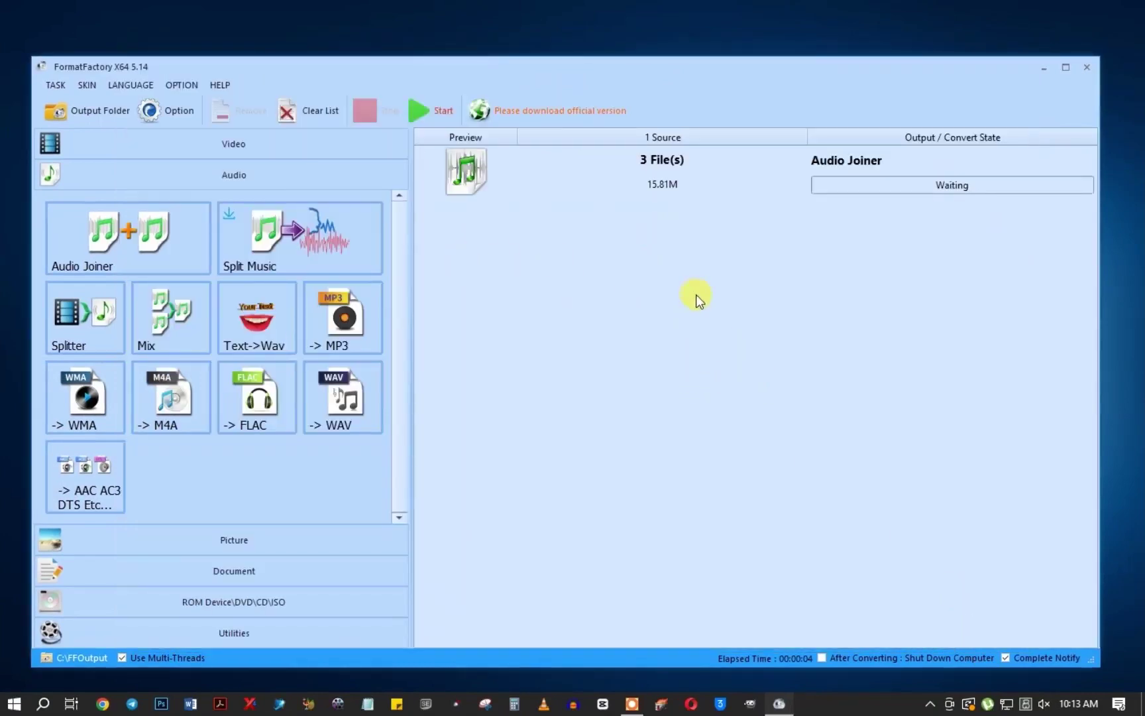
Step: Run the queued Audio Joiner task and open the FFOutput folder that holds its result
{"action": "left_click", "coordinate": [424, 110]}
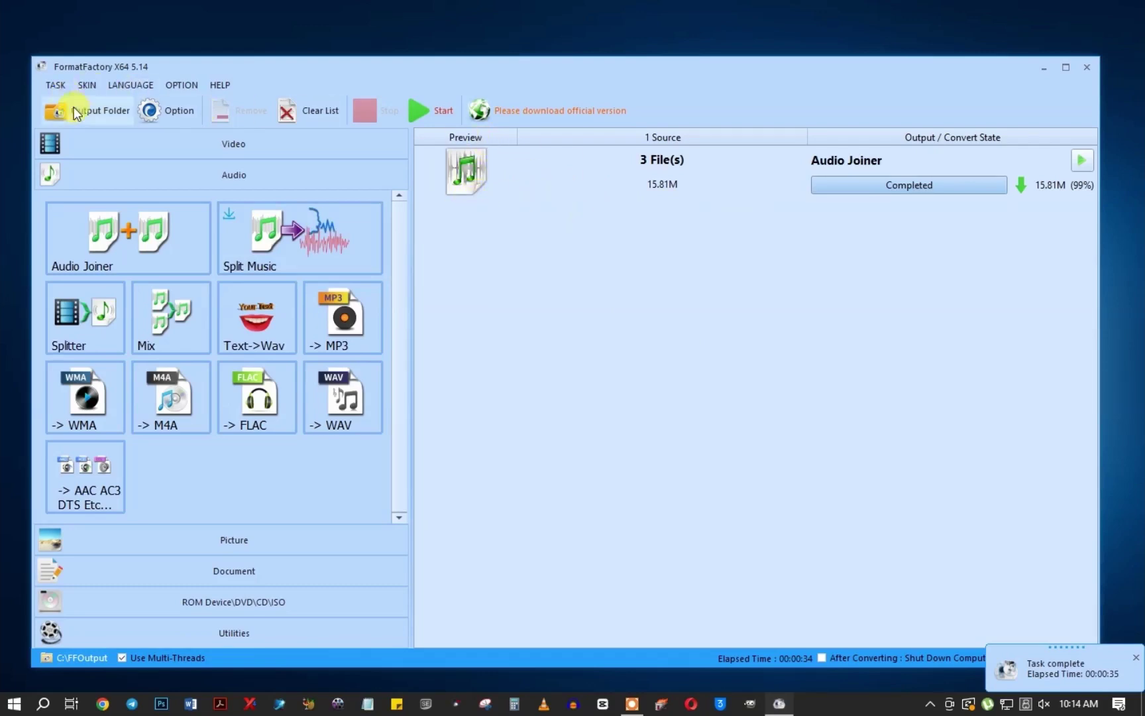
{"action": "left_click", "coordinate": [1043, 68]}
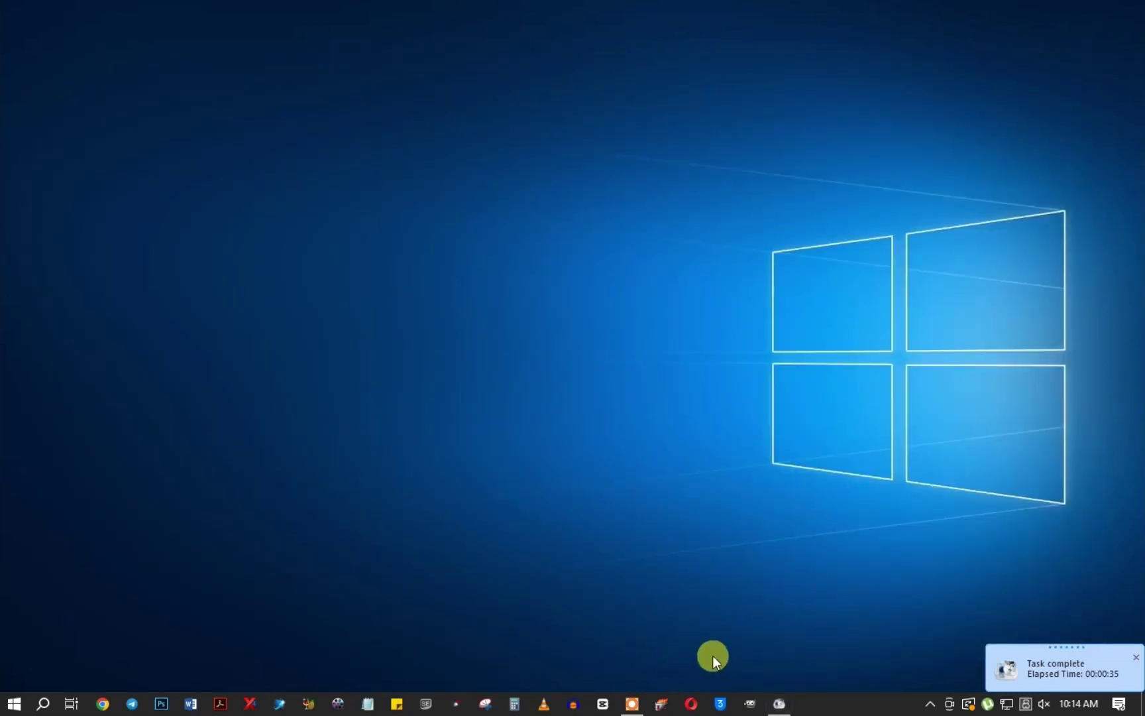
{"action": "left_click", "coordinate": [777, 704]}
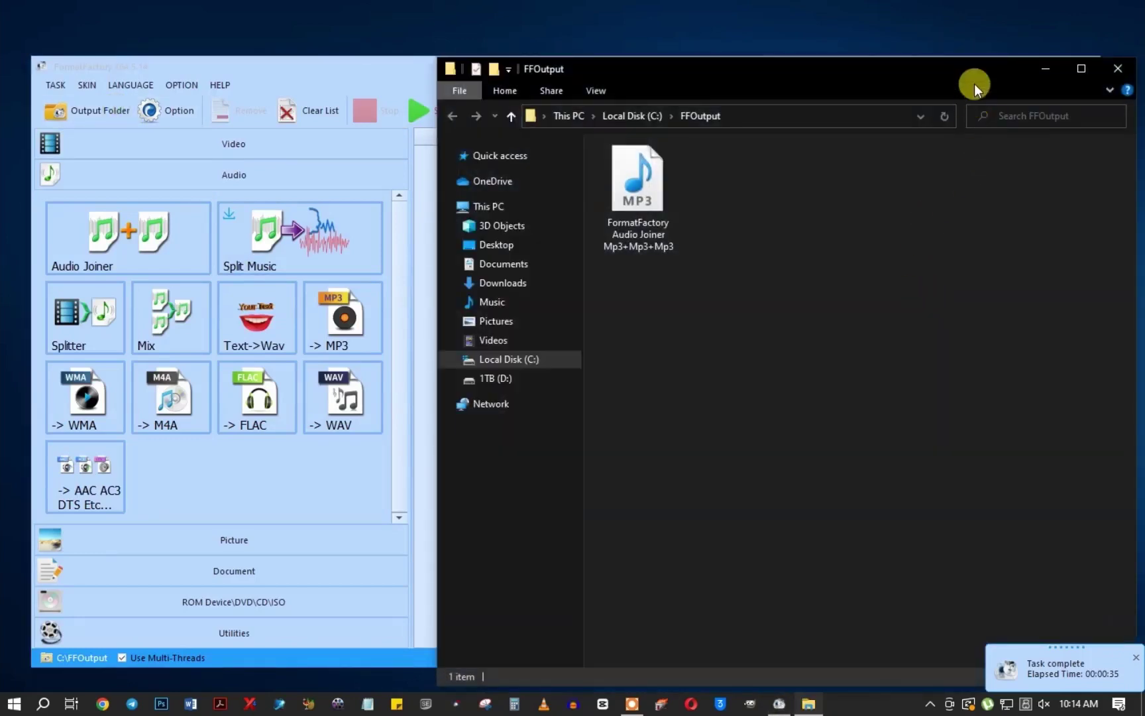
Step: Examine the size and length of the joined MP3 in the FFOutput folder and close the folder window
{"action": "left_click_drag", "start_coordinate": [974, 84], "coordinate": [810, 58]}
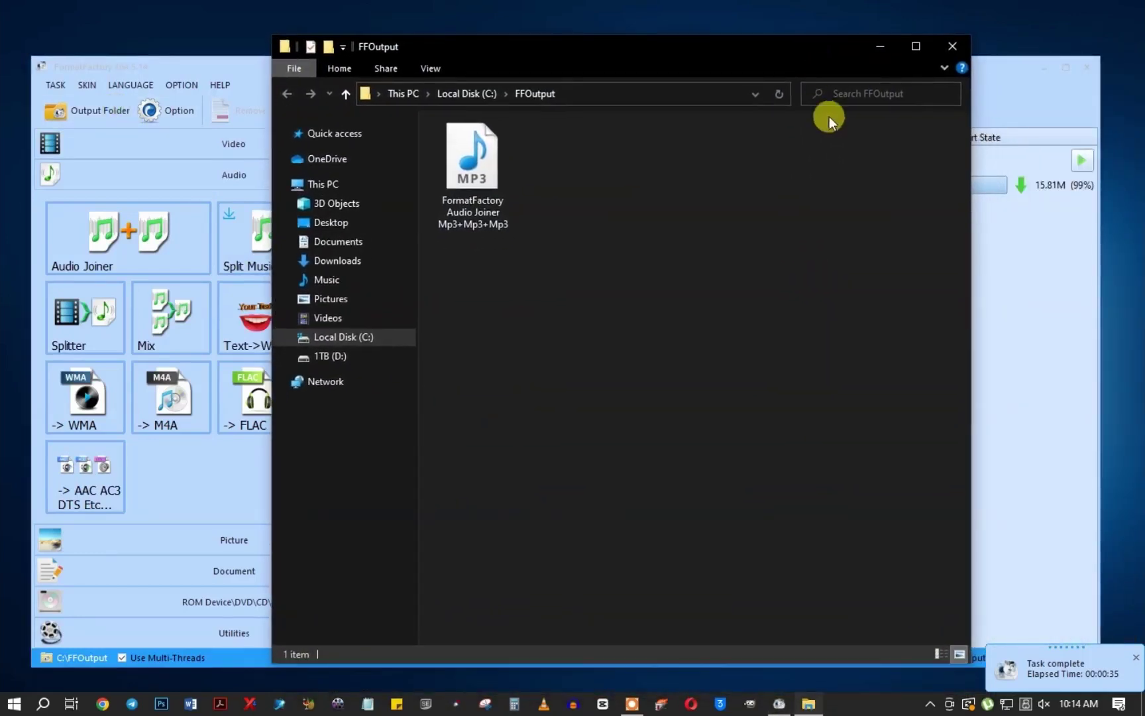
{"action": "left_click", "coordinate": [491, 164]}
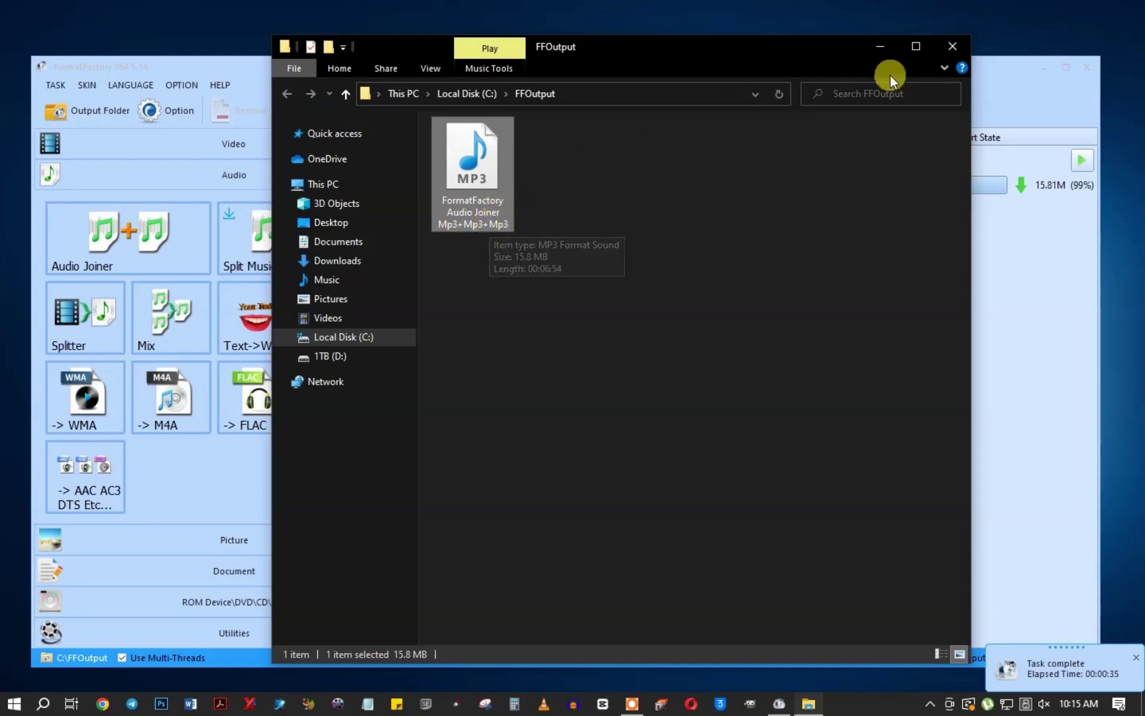
{"action": "left_click", "coordinate": [945, 47]}
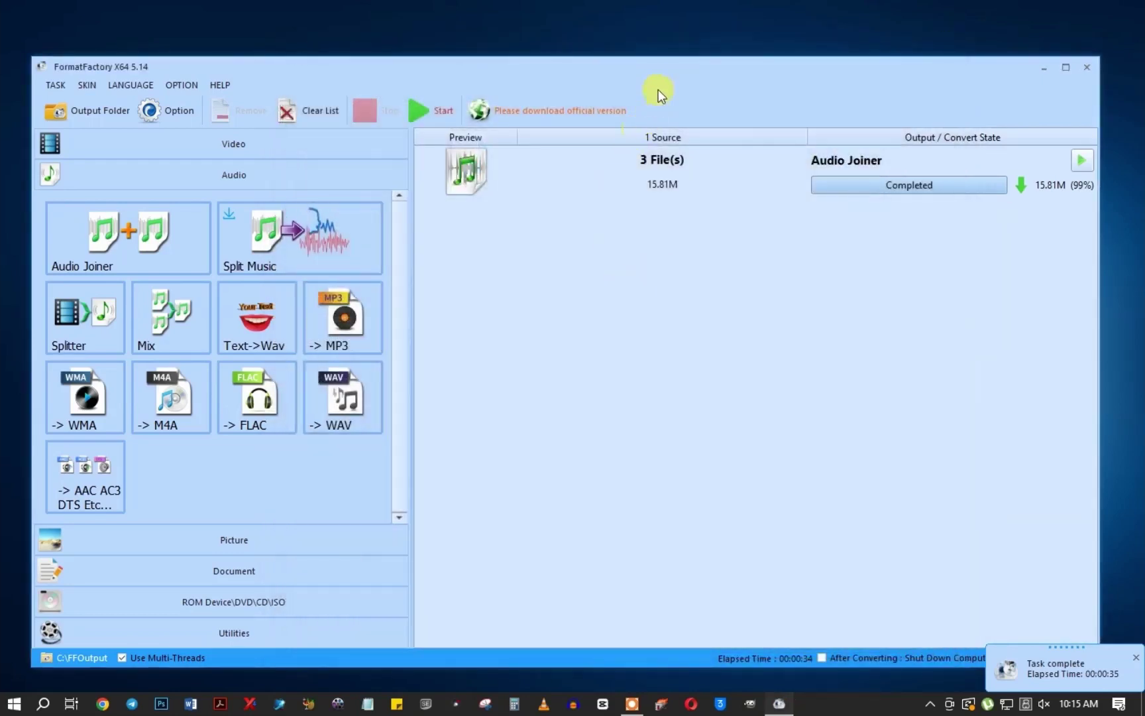
Step: Clear the completed Audio Joiner task from the list, look over the Utilities tools, and return to the Video tools
{"action": "left_click_drag", "start_coordinate": [662, 63], "coordinate": [639, 74]}
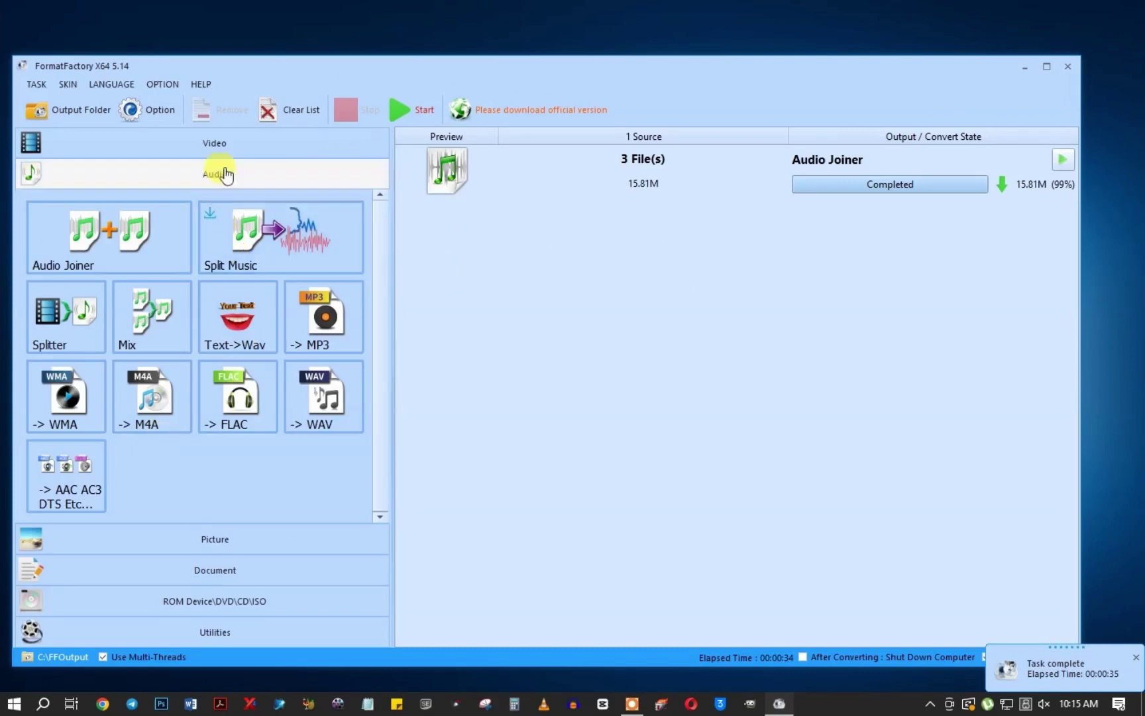
{"action": "left_click", "coordinate": [212, 146]}
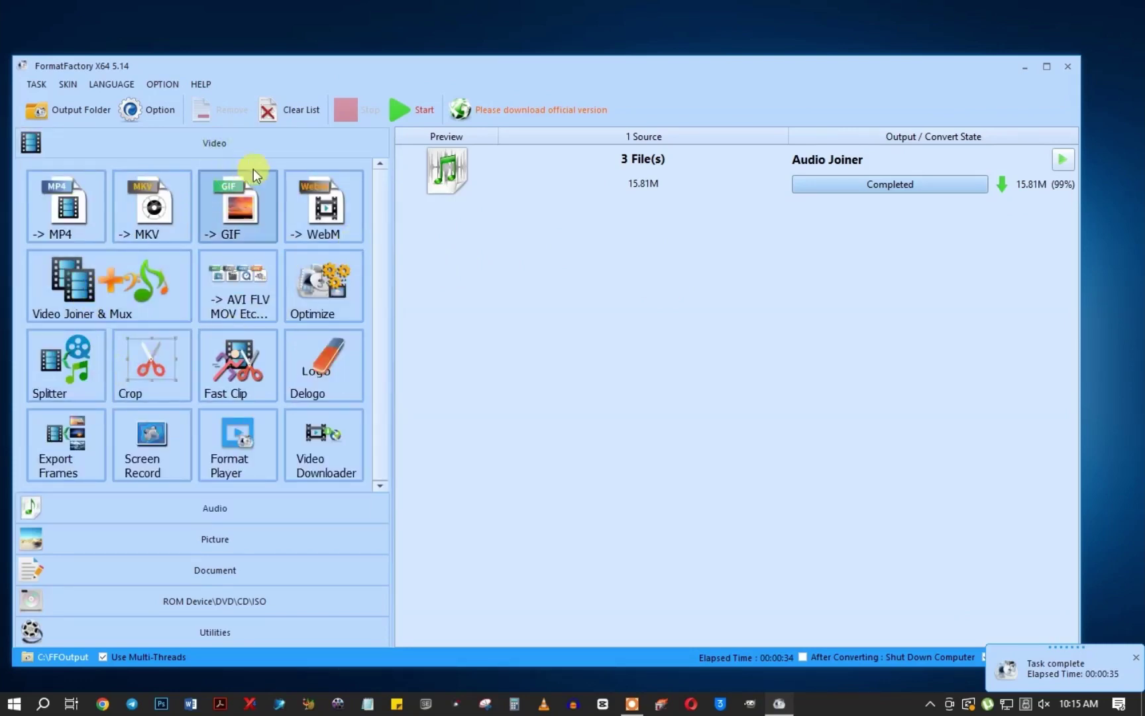
{"action": "left_click", "coordinate": [300, 112]}
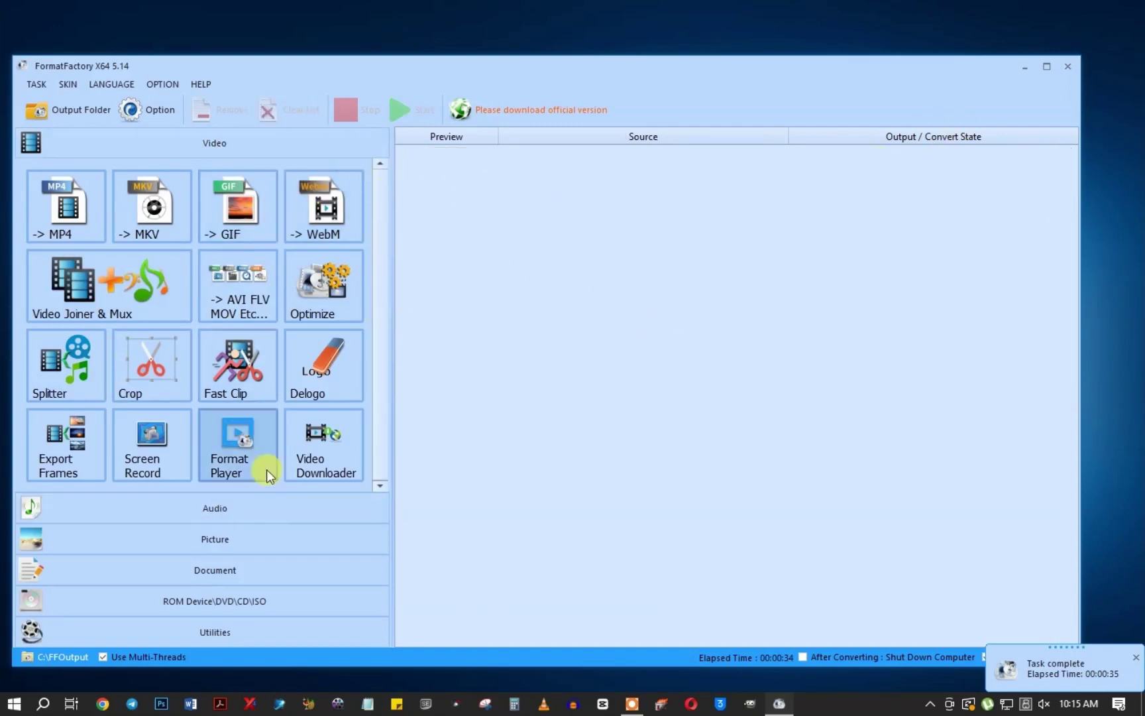
{"action": "left_click", "coordinate": [215, 635]}
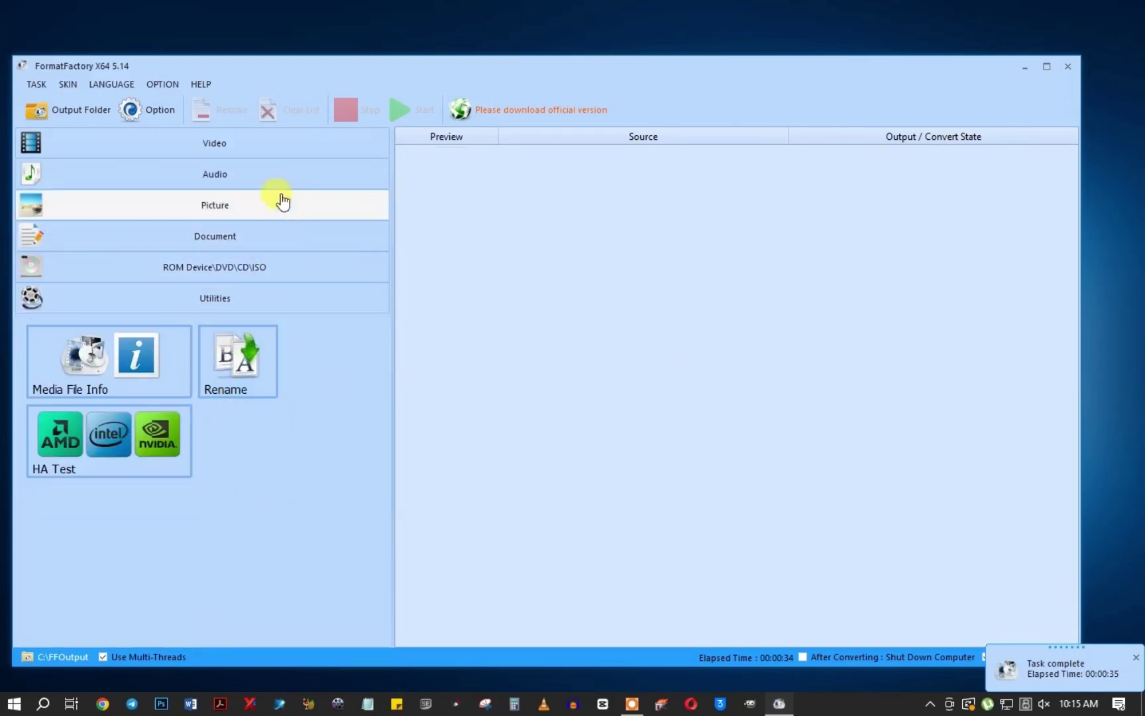
{"action": "left_click", "coordinate": [215, 144]}
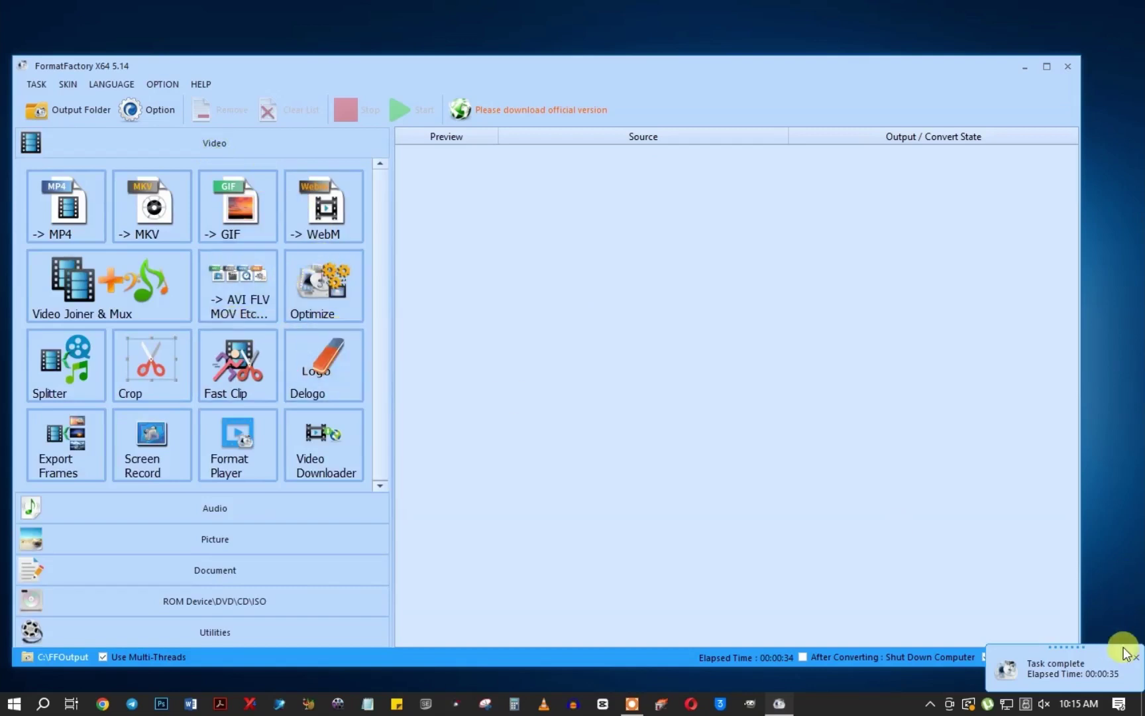
{"action": "left_click_drag", "start_coordinate": [764, 70], "coordinate": [784, 57]}
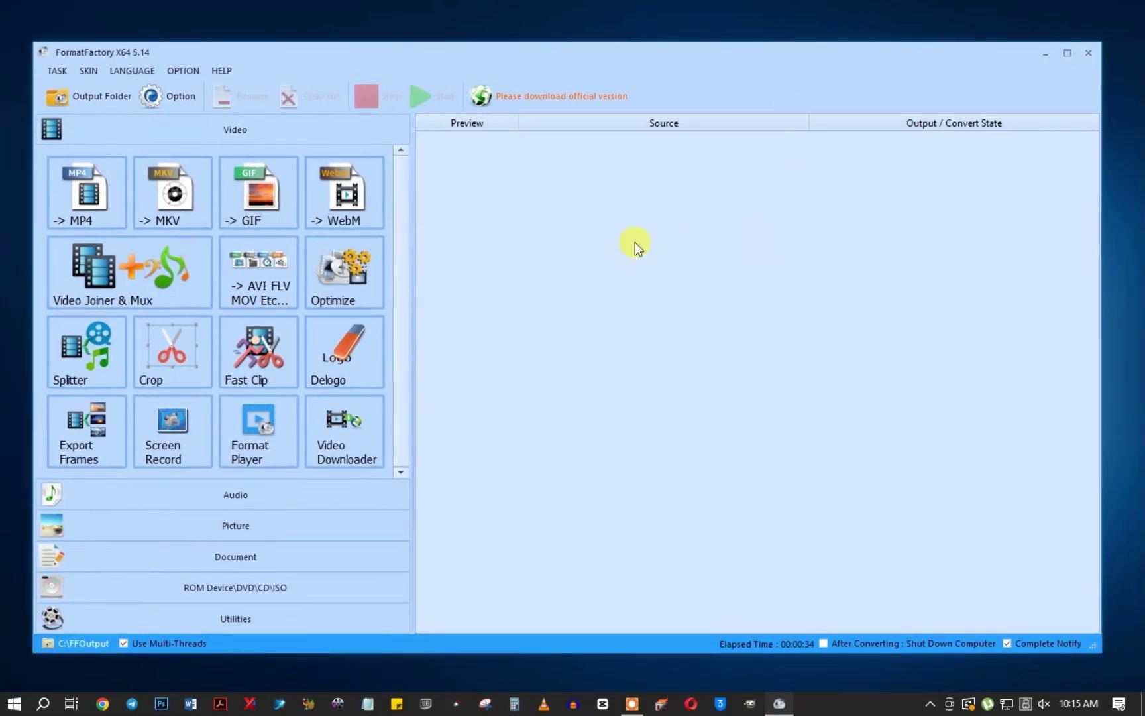